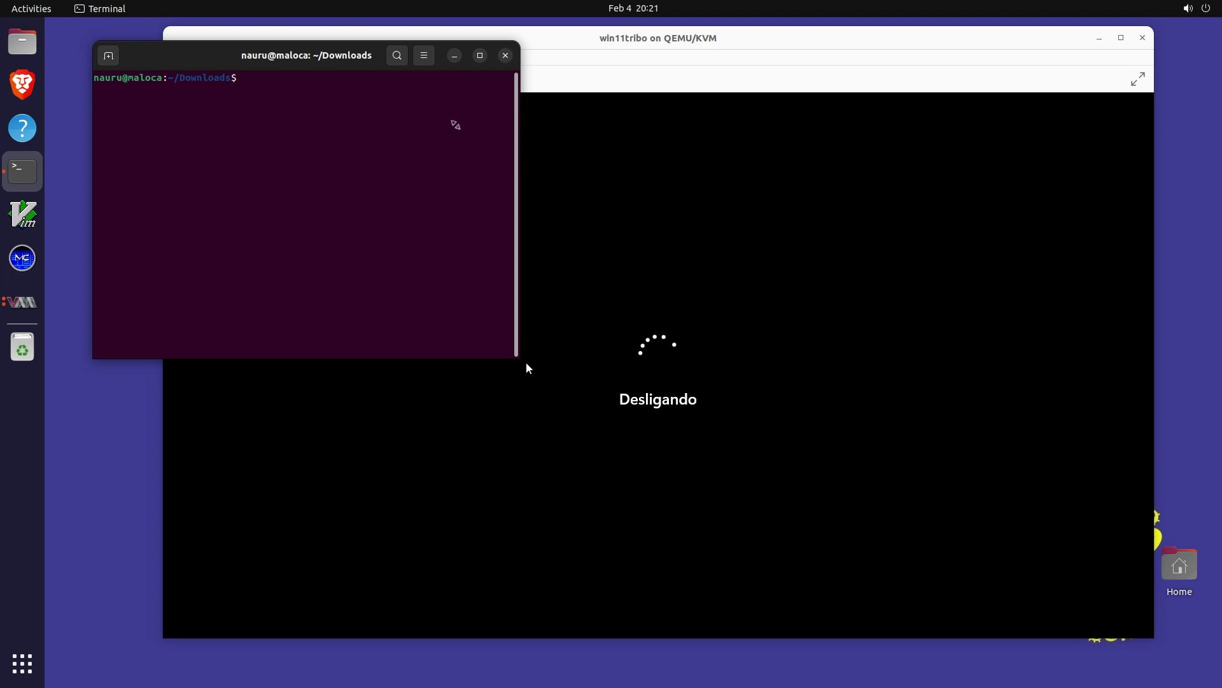
Paste and run the wget command that saves virtio-win-0.1.240.iso into ~/Downloads
{"action": "left_click_drag", "start_coordinate": [527, 363], "coordinate": [865, 496]}
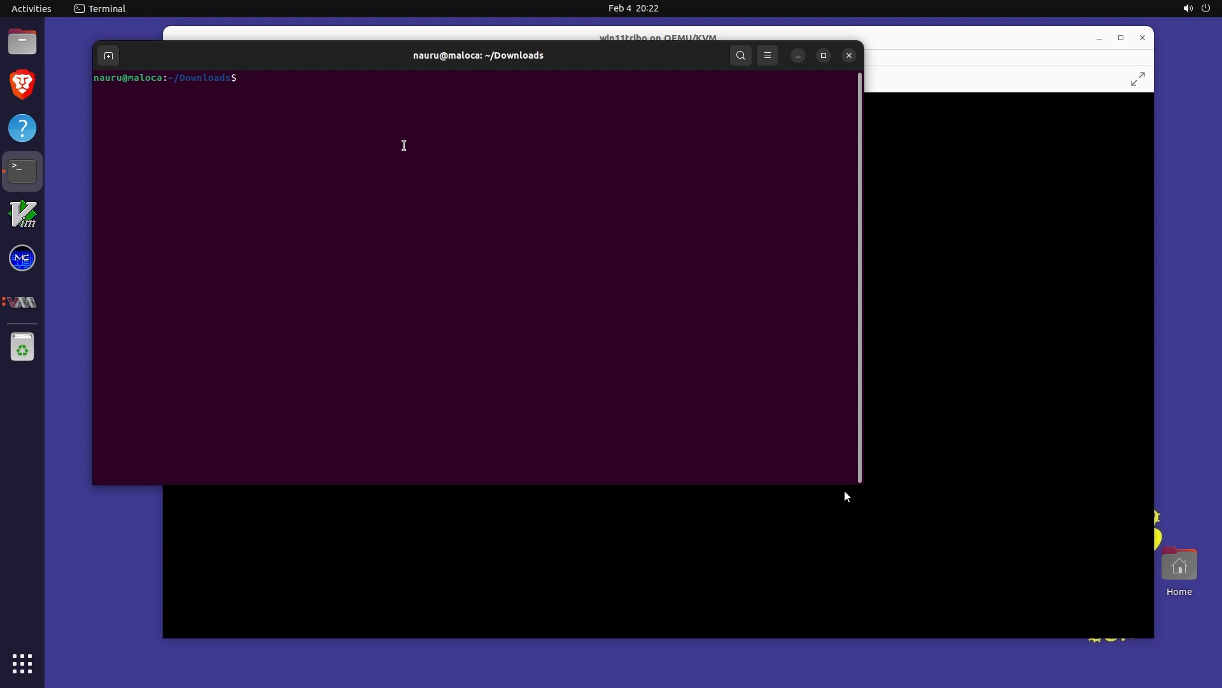
{"action": "right_click", "coordinate": [403, 145]}
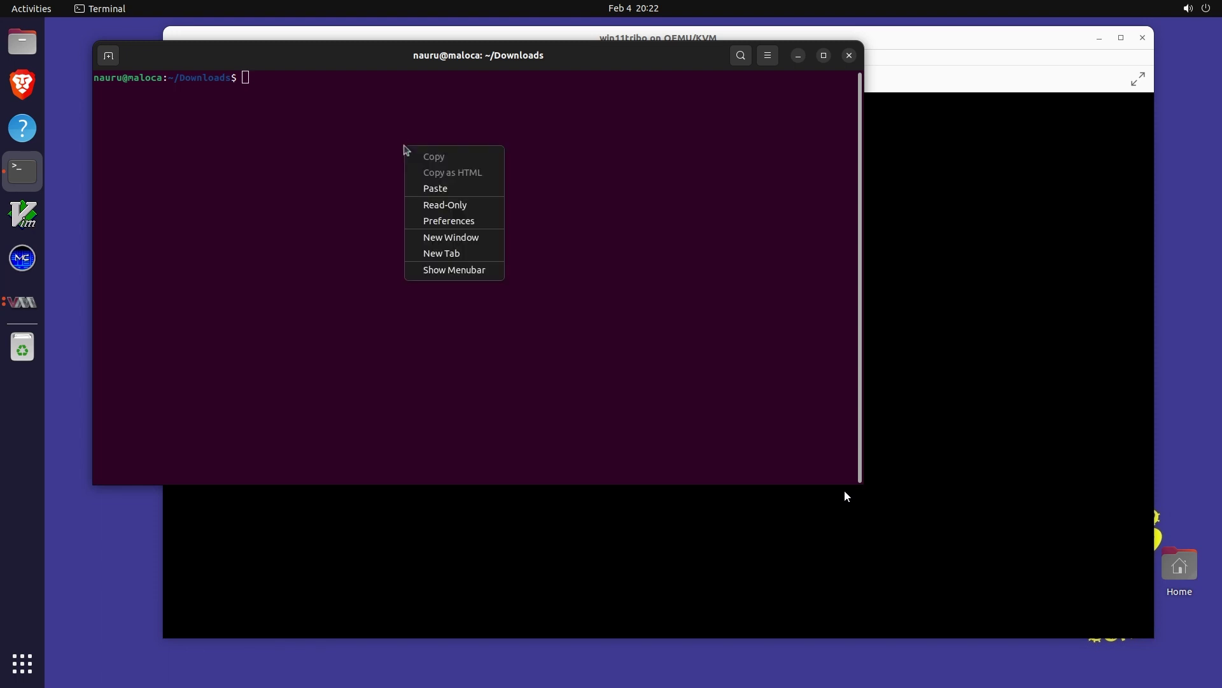
{"action": "left_click", "coordinate": [444, 186]}
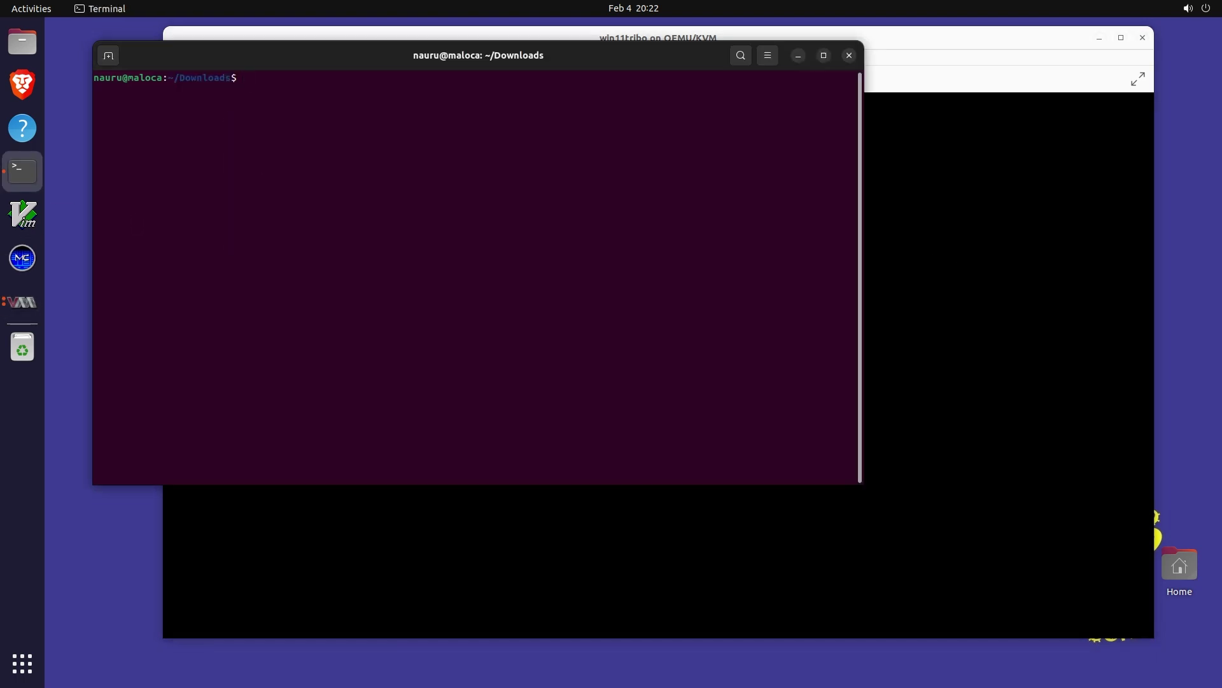
{"action": "right_click", "coordinate": [249, 165]}
{"action": "left_click", "coordinate": [290, 216]}
{"action": "left_click_drag", "start_coordinate": [863, 440], "coordinate": [1092, 436]}
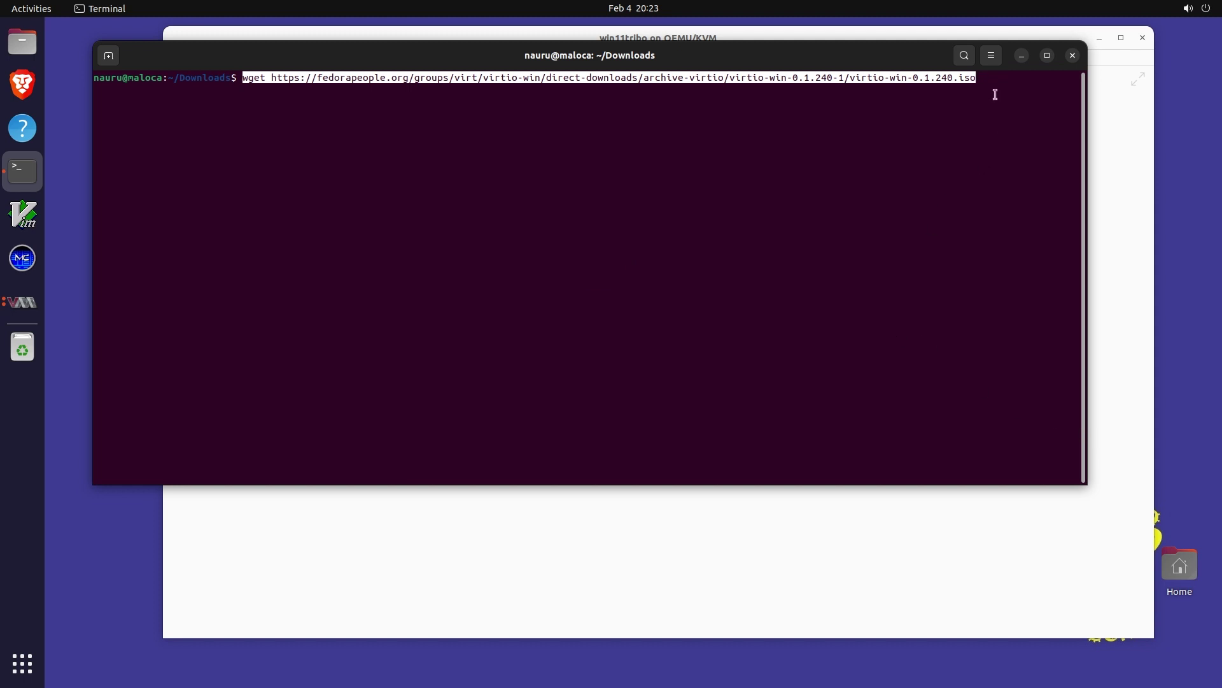
{"action": "key", "text": "Return"}
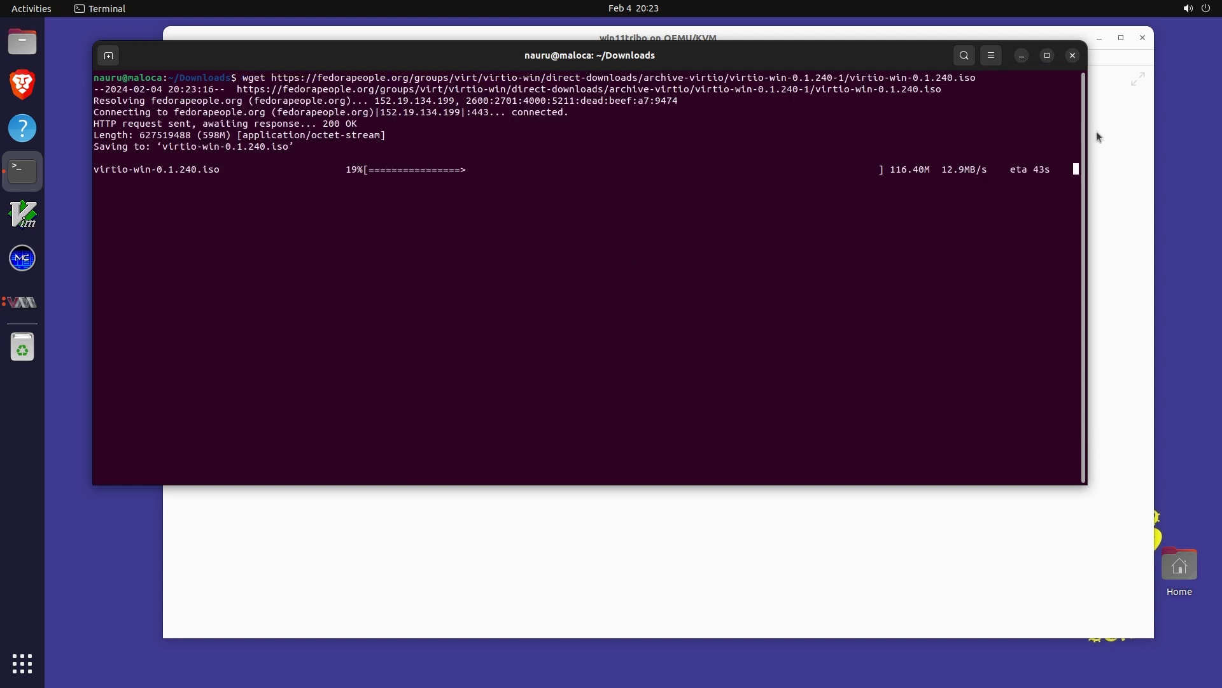
{"action": "key", "text": "ctrl+shift+v"}
{"action": "key", "text": "ctrl+shift+v"}
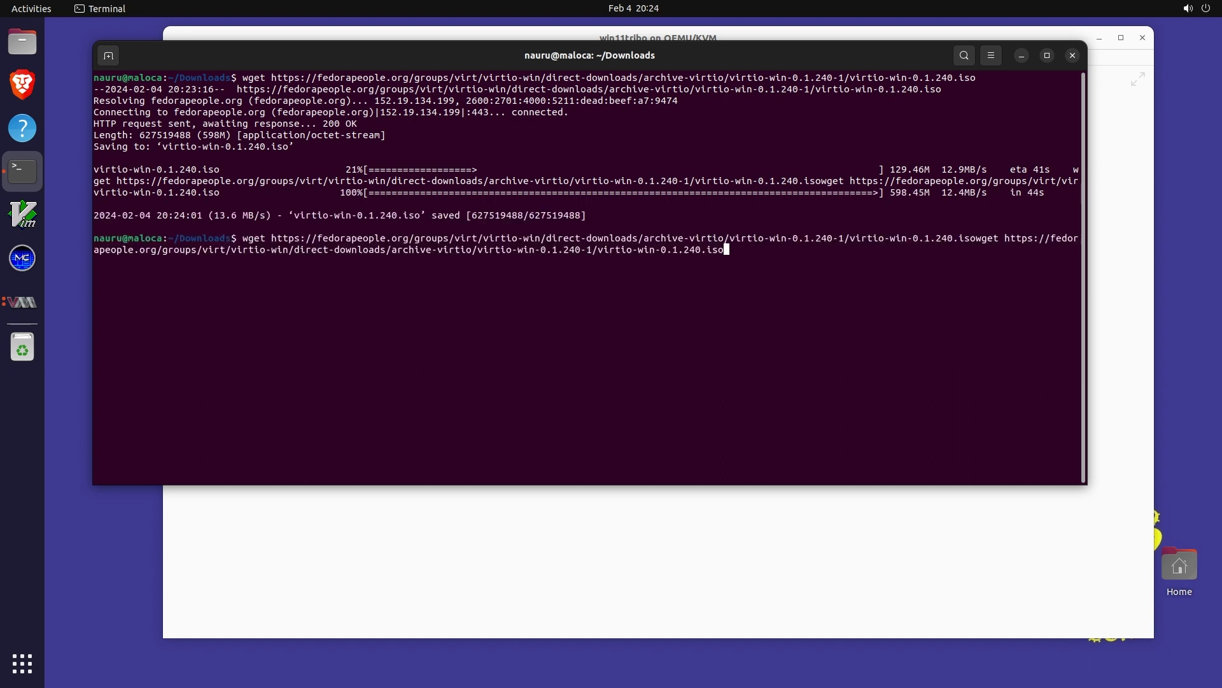
{"action": "left_click", "coordinate": [1021, 56]}
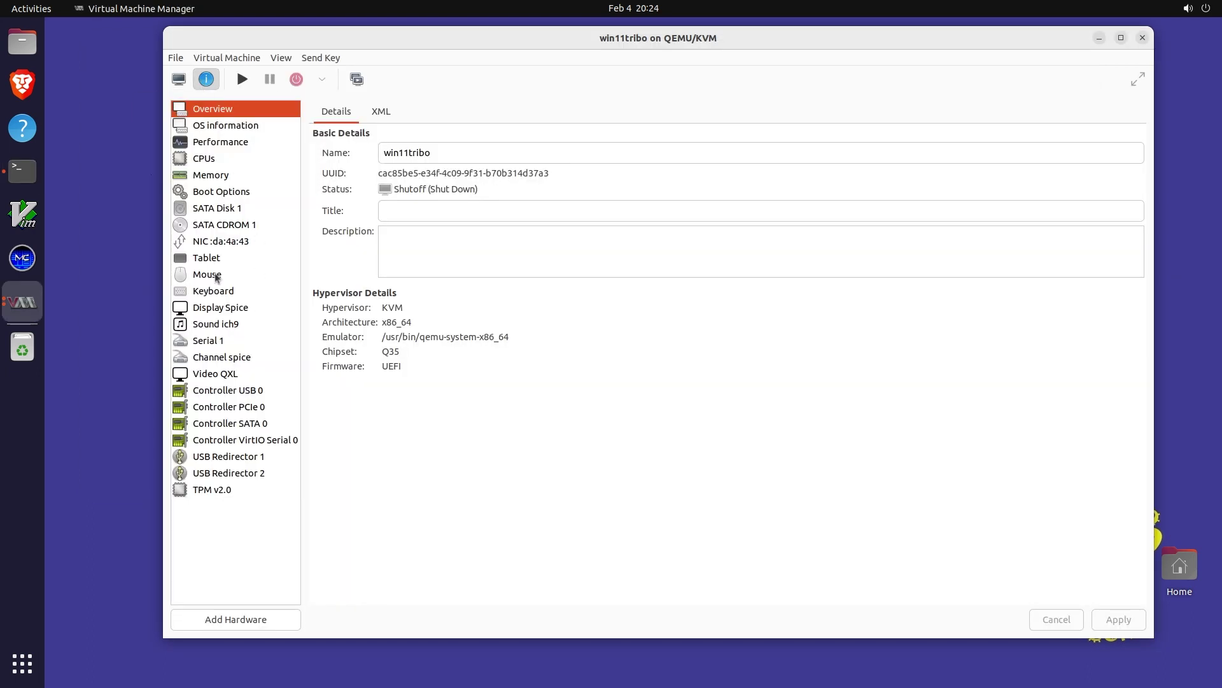
Point SATA CDROM 1 at virtio-win-0.1.240.iso from the refreshed Downloads pool
{"action": "left_click", "coordinate": [230, 228]}
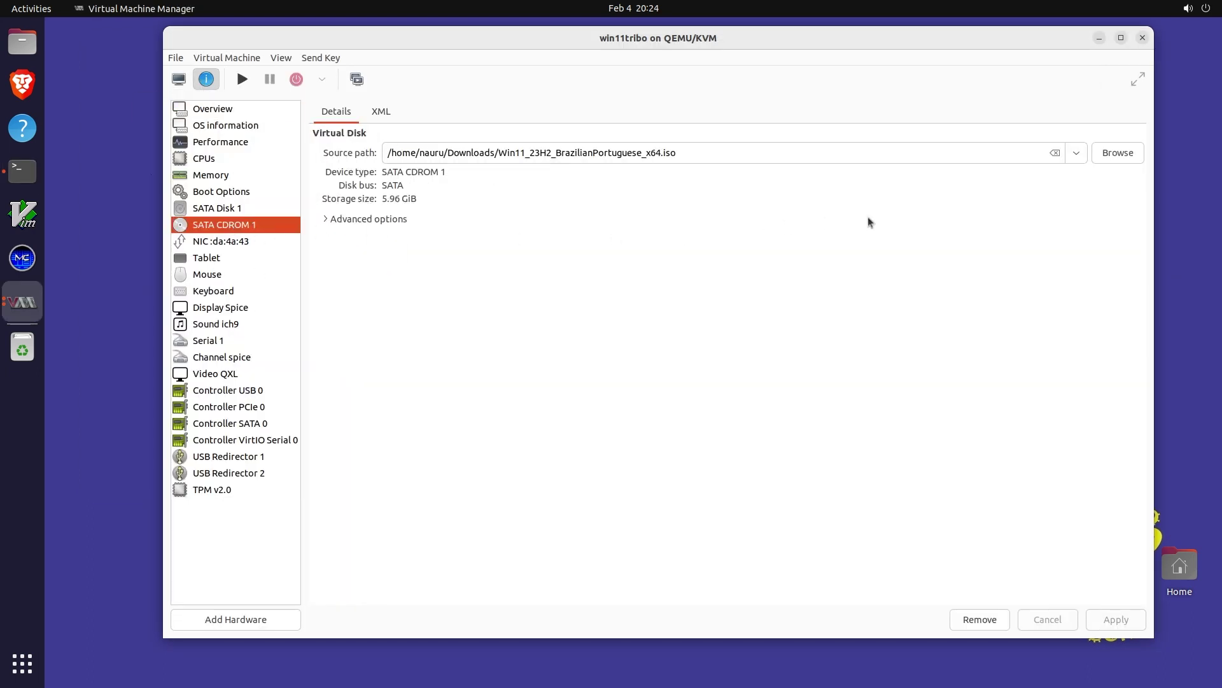
{"action": "left_click", "coordinate": [1106, 154]}
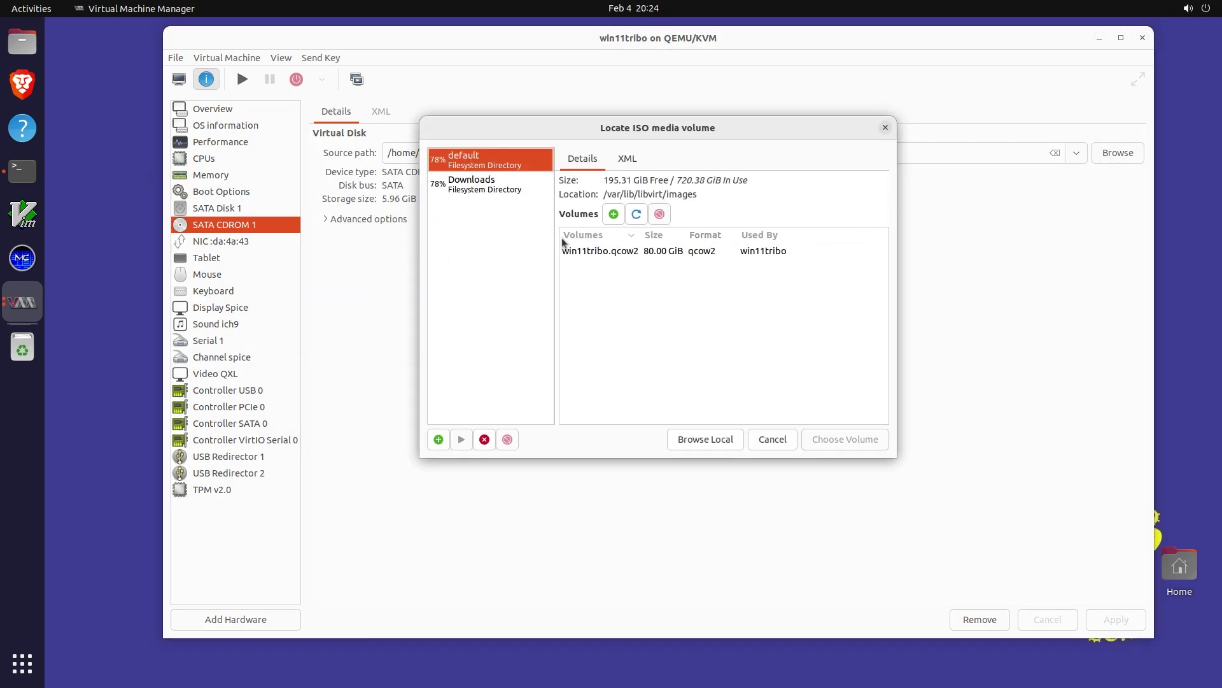
{"action": "left_click", "coordinate": [641, 217]}
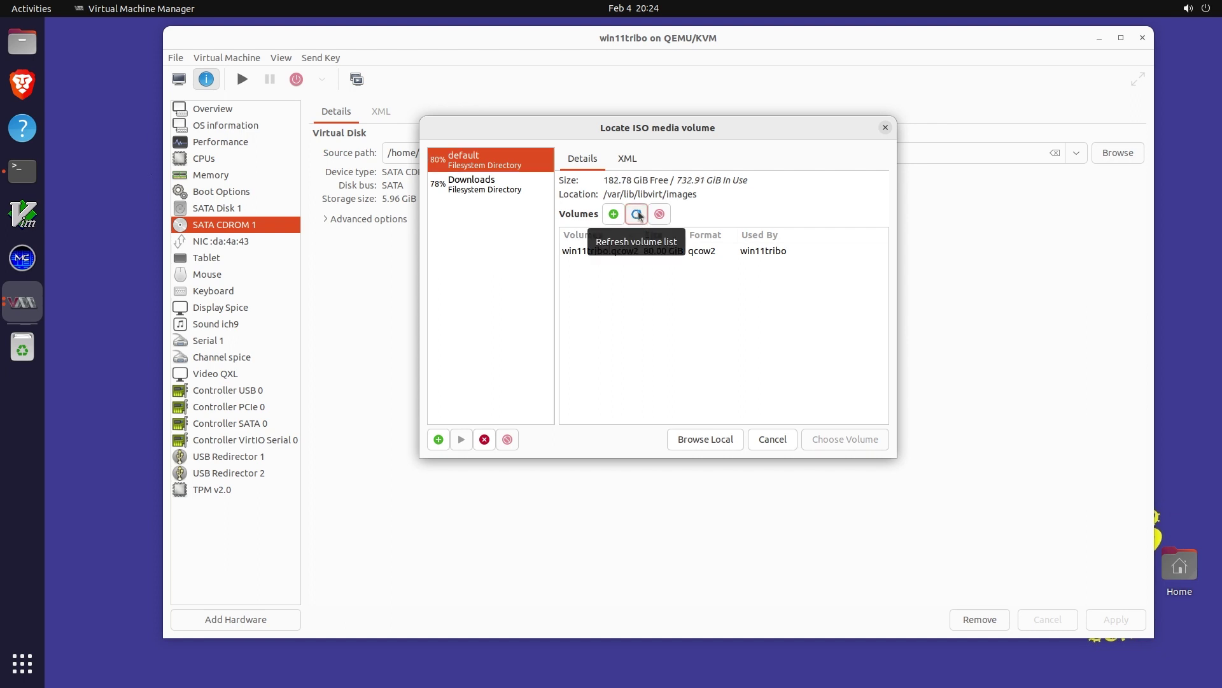
{"action": "left_click", "coordinate": [468, 182]}
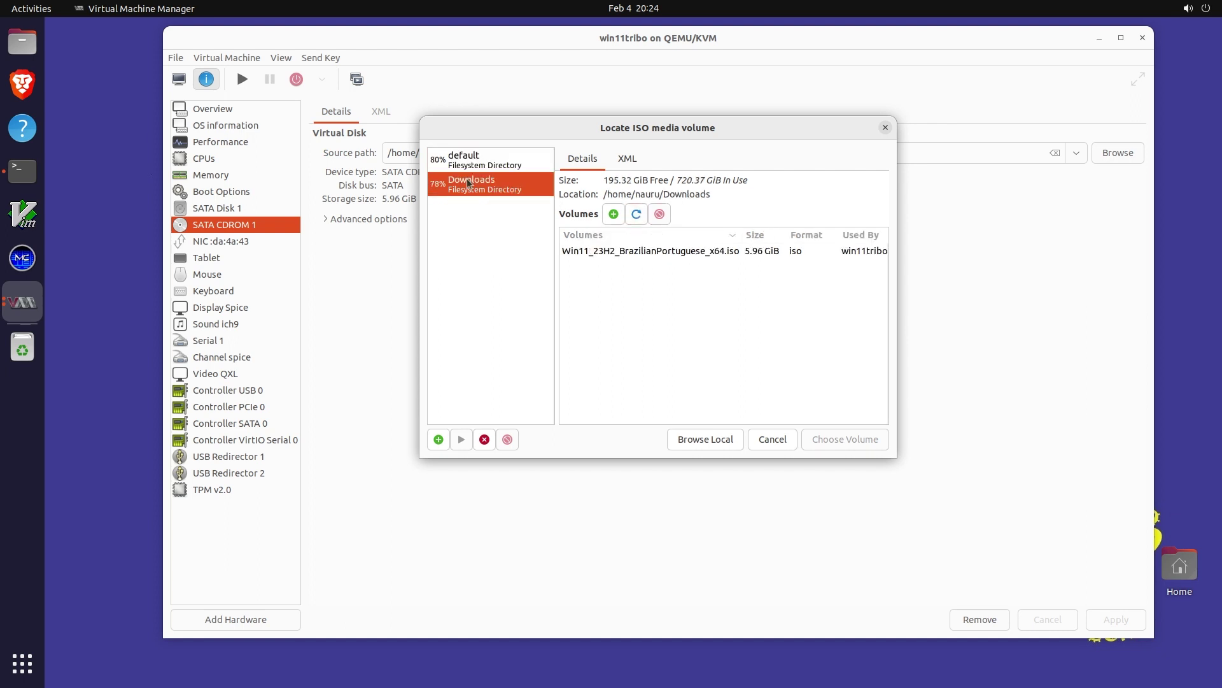
{"action": "left_click", "coordinate": [635, 217]}
{"action": "left_click", "coordinate": [622, 254]}
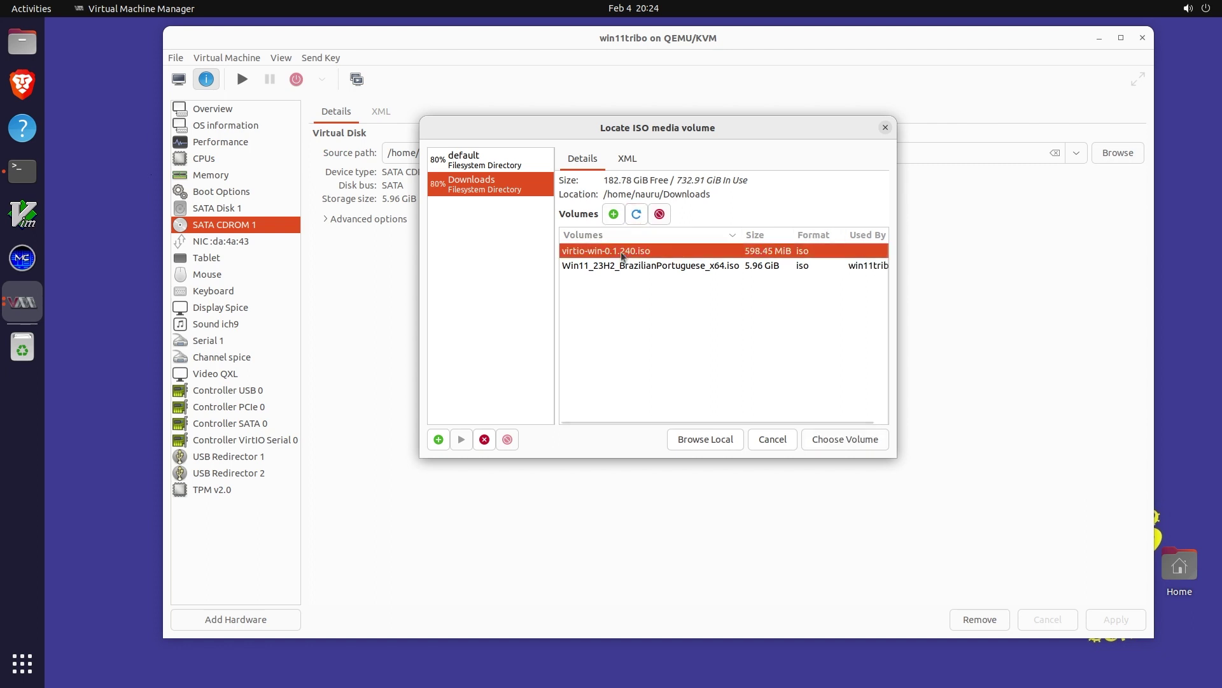
{"action": "left_click", "coordinate": [861, 447]}
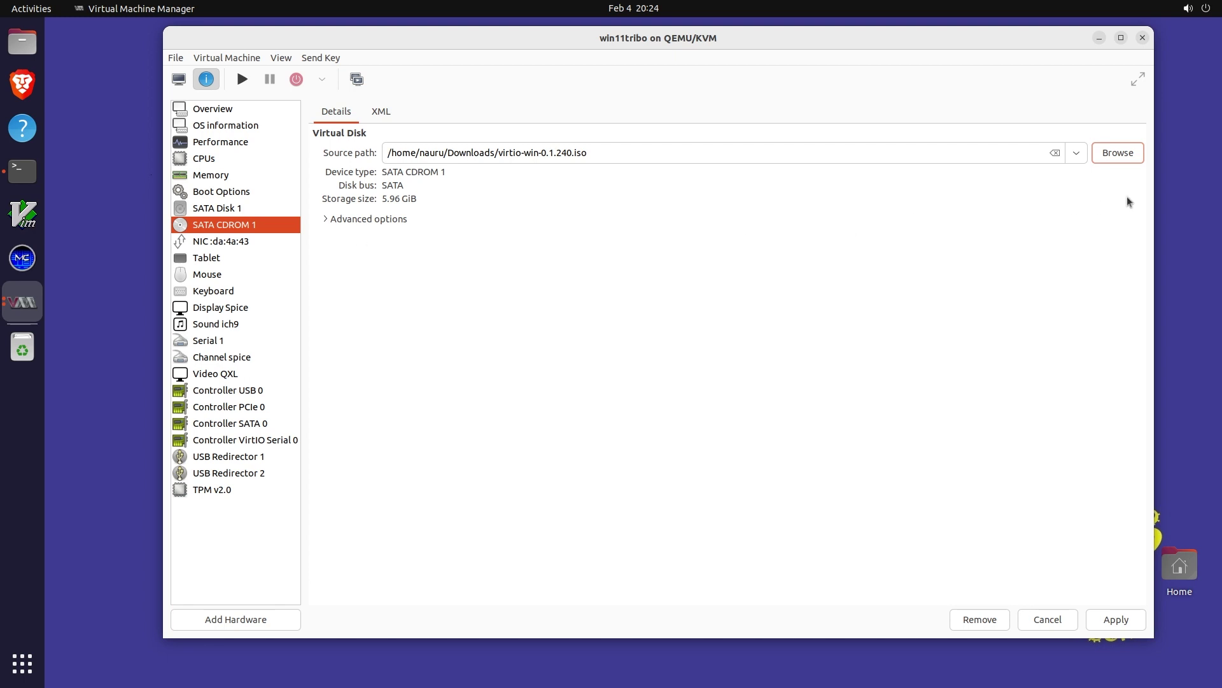
{"action": "left_click", "coordinate": [221, 209]}
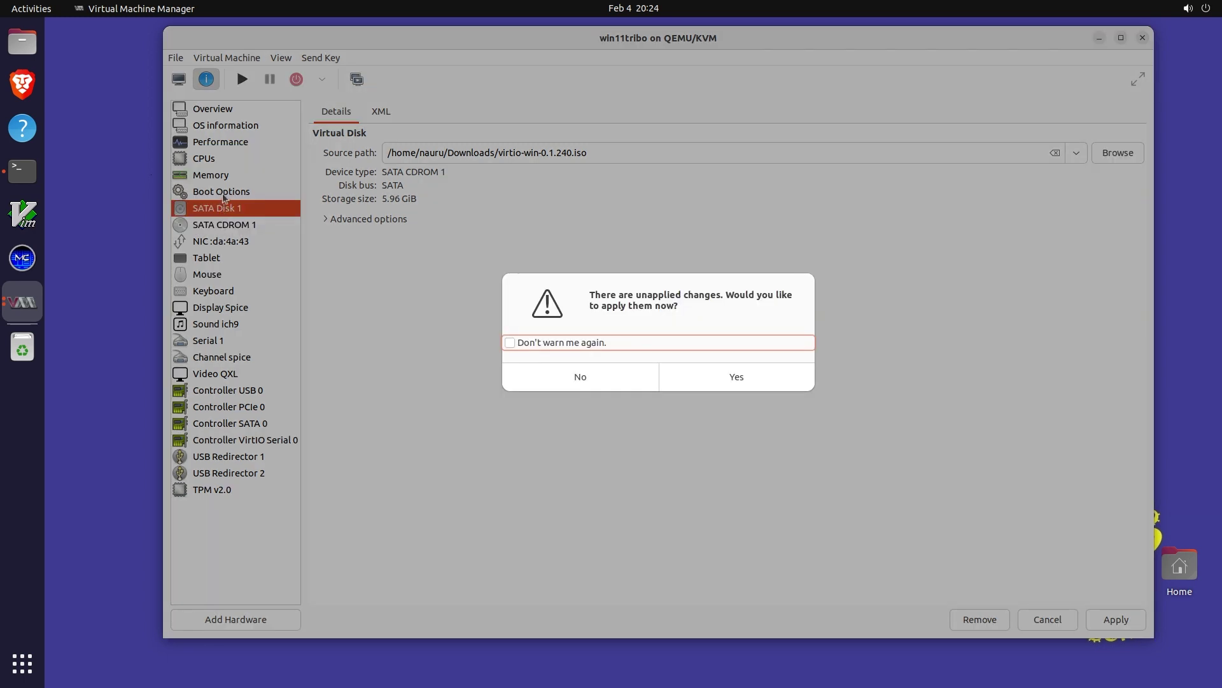
Apply the pending CD drive change to win11tribo
{"action": "left_click", "coordinate": [760, 380]}
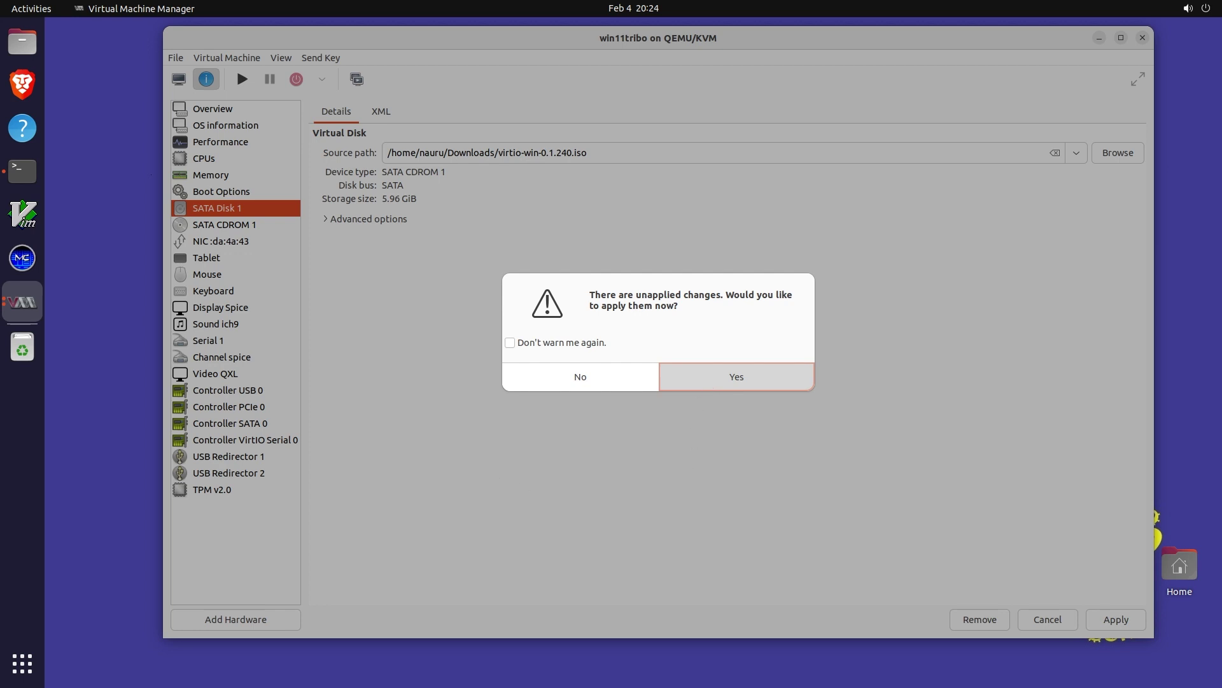
{"action": "key", "text": "Return"}
{"action": "left_click", "coordinate": [217, 191]}
Start win11tribo from the console view and unlock Windows with the PIN
{"action": "left_click", "coordinate": [179, 79]}
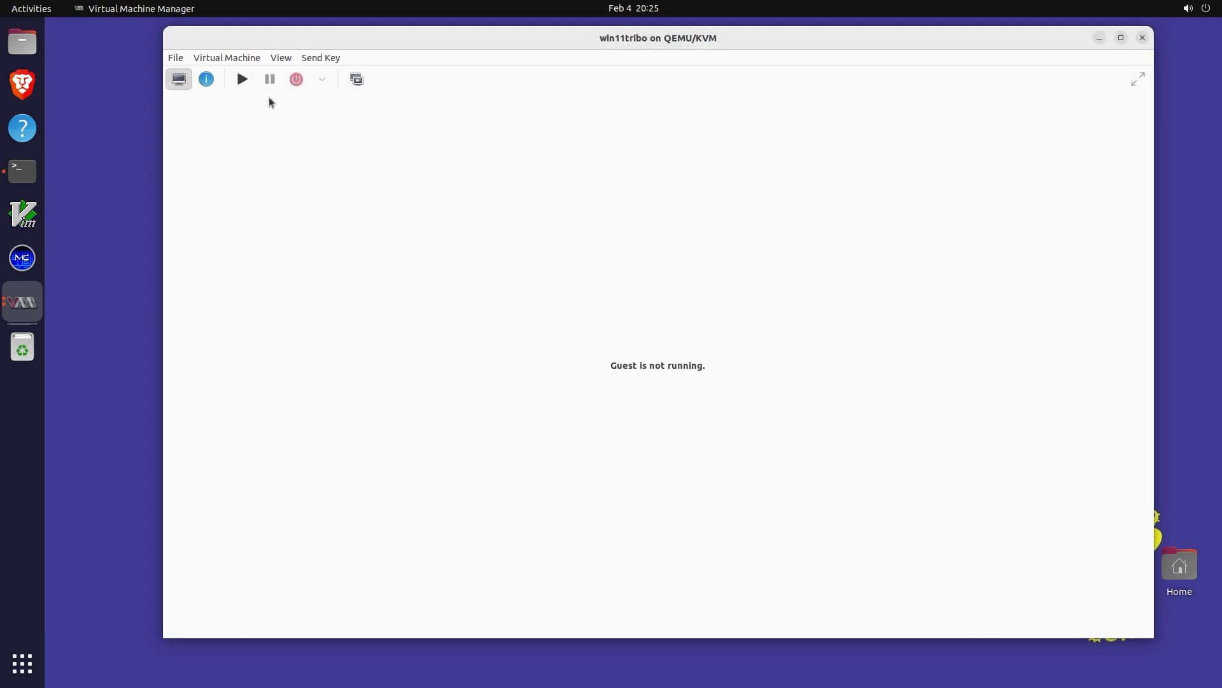
{"action": "left_click", "coordinate": [242, 79]}
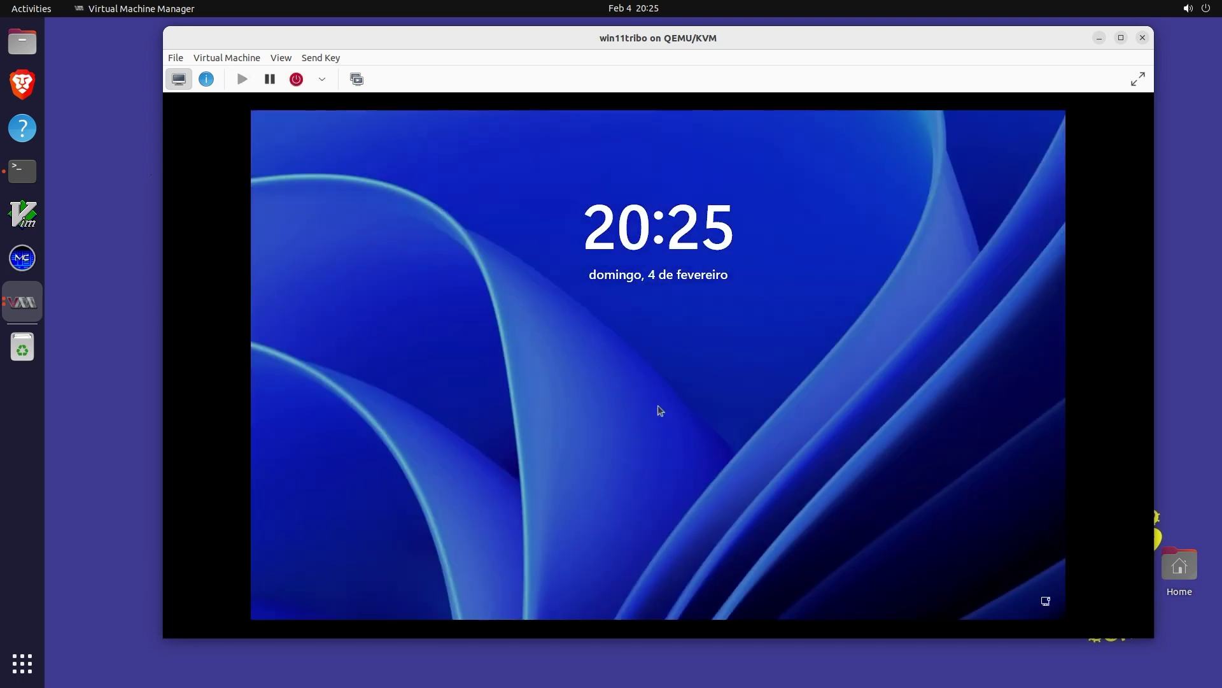
{"action": "left_click", "coordinate": [658, 409]}
{"action": "type", "text": "****"}
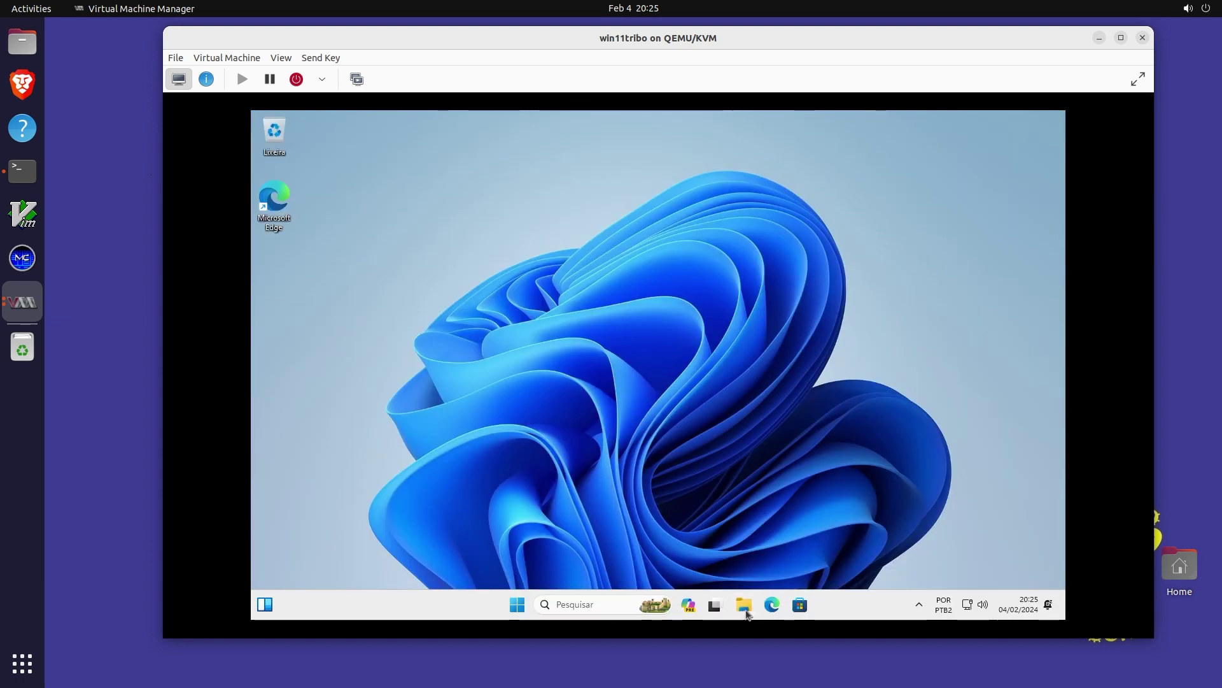
In the guest's File Explorer, open CD drive (D:) virtio-win-0.1.240 and find virtio-win-guest-tools
{"action": "left_click", "coordinate": [743, 611]}
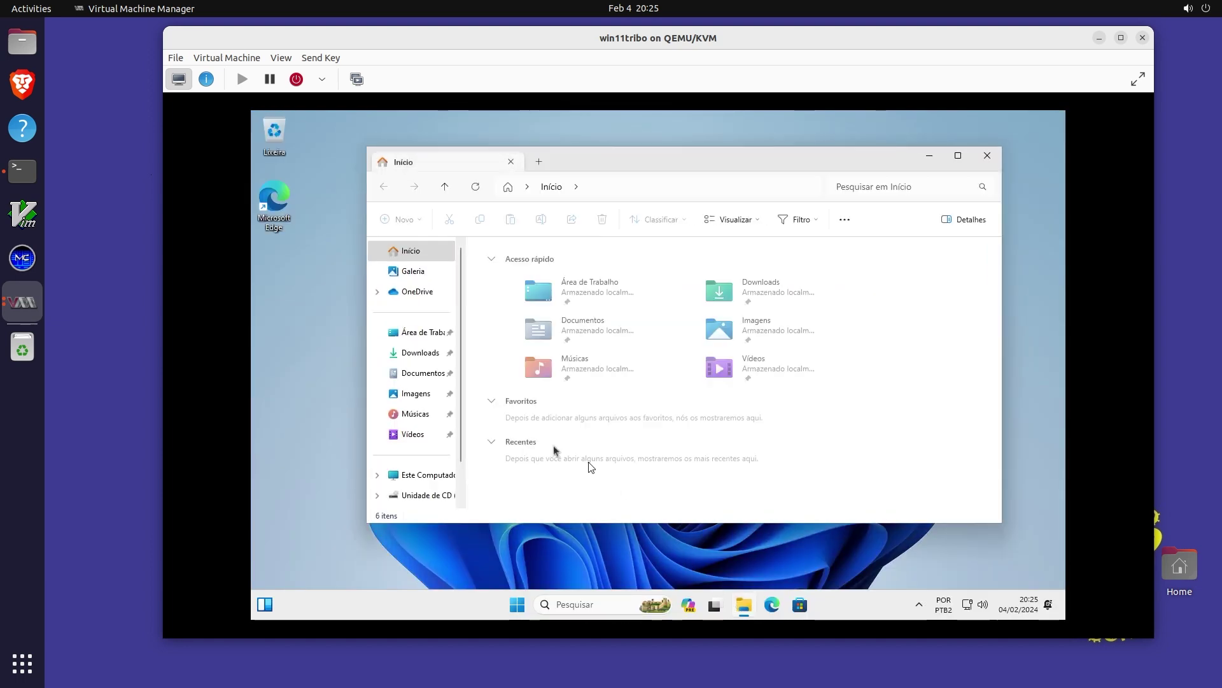
{"action": "scroll", "coordinate": [421, 439], "scroll_direction": "down", "scroll_amount": 2}
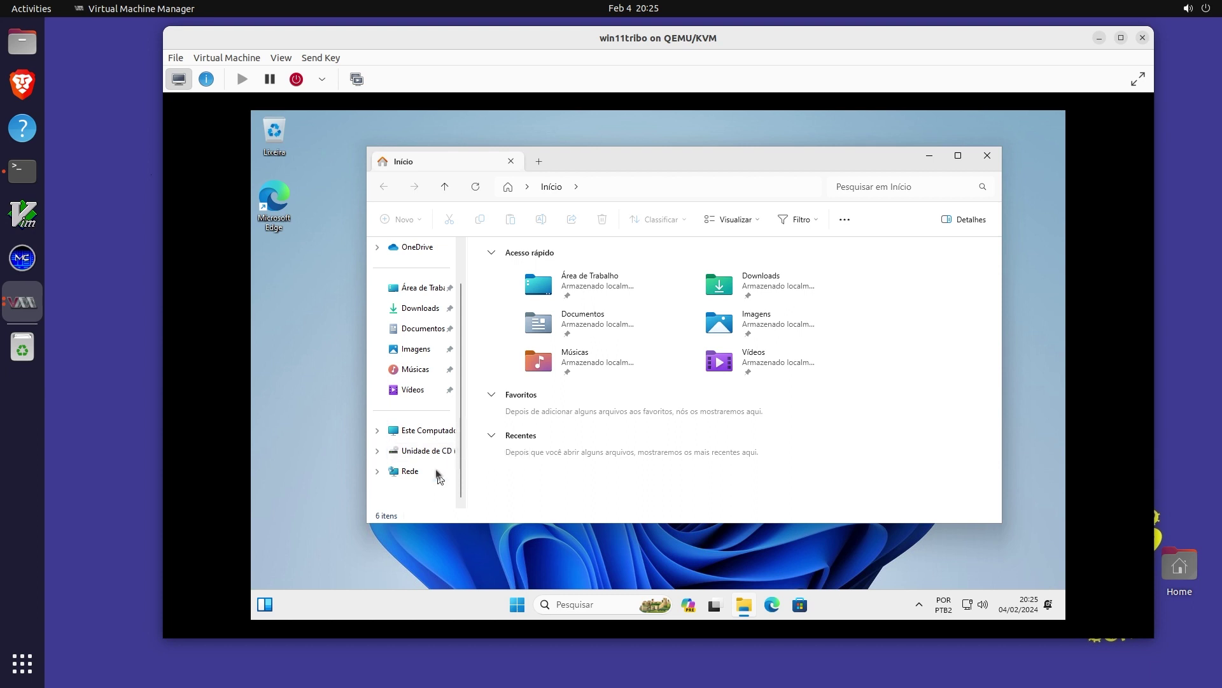
{"action": "left_click", "coordinate": [428, 454]}
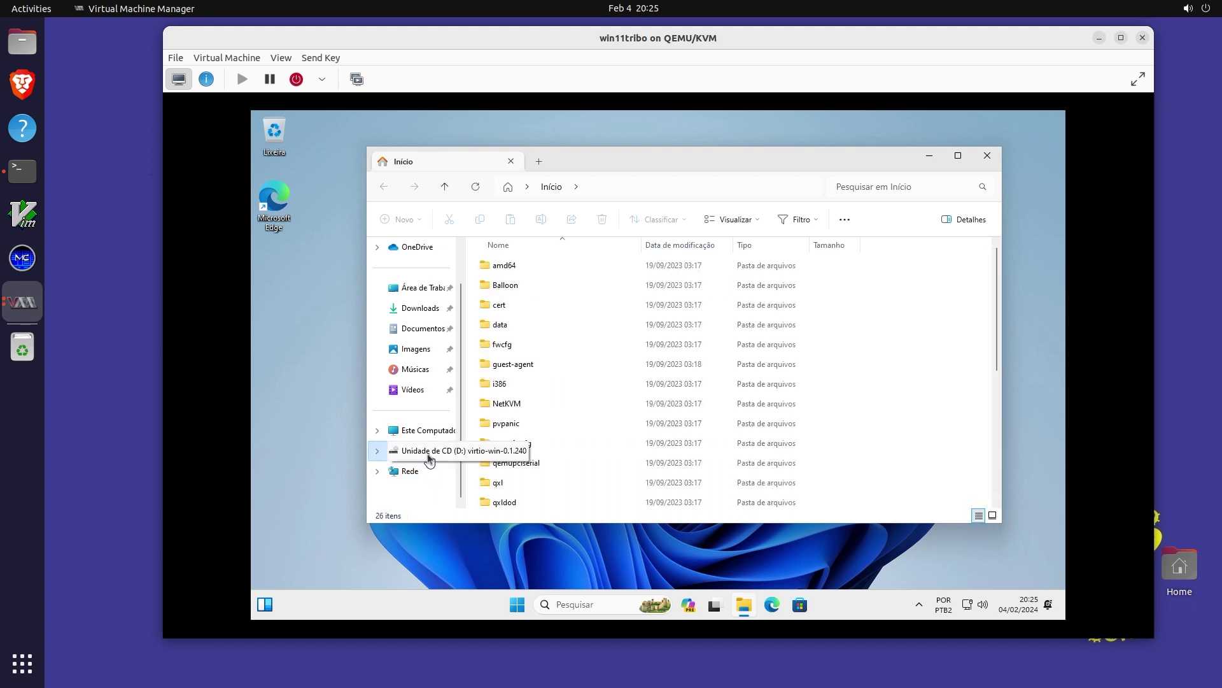
{"action": "scroll", "coordinate": [603, 382], "scroll_direction": "down", "scroll_amount": 5}
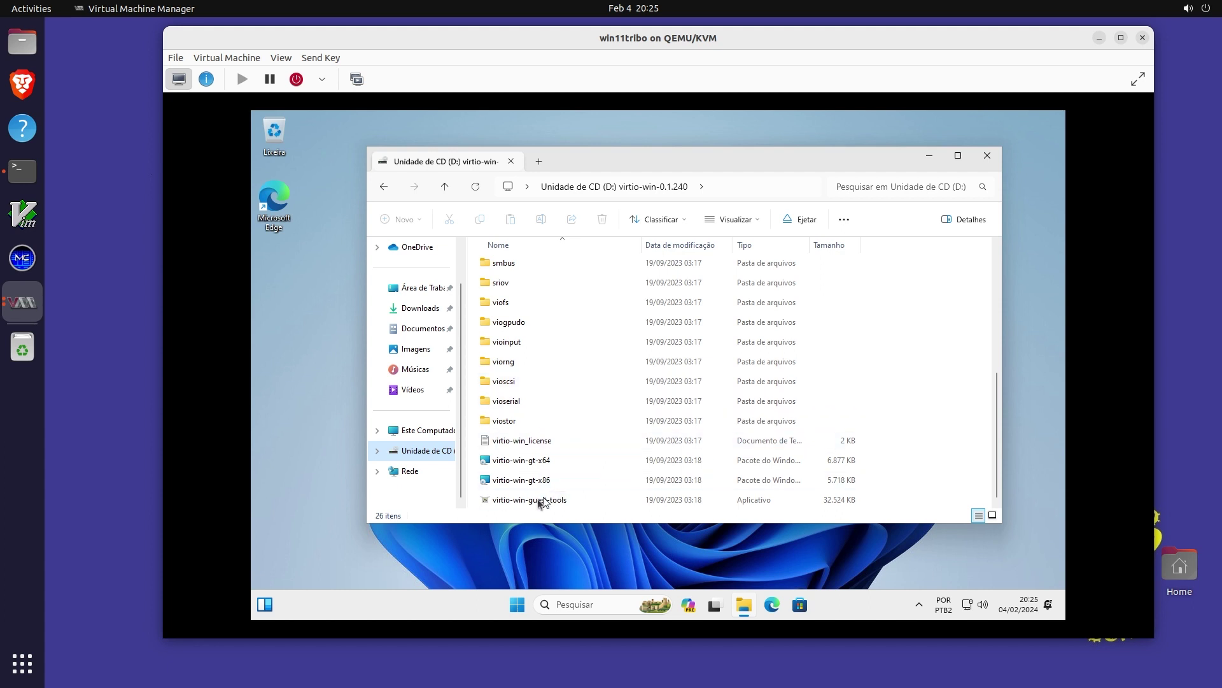
{"action": "scroll", "coordinate": [537, 504], "scroll_direction": "up", "scroll_amount": 5}
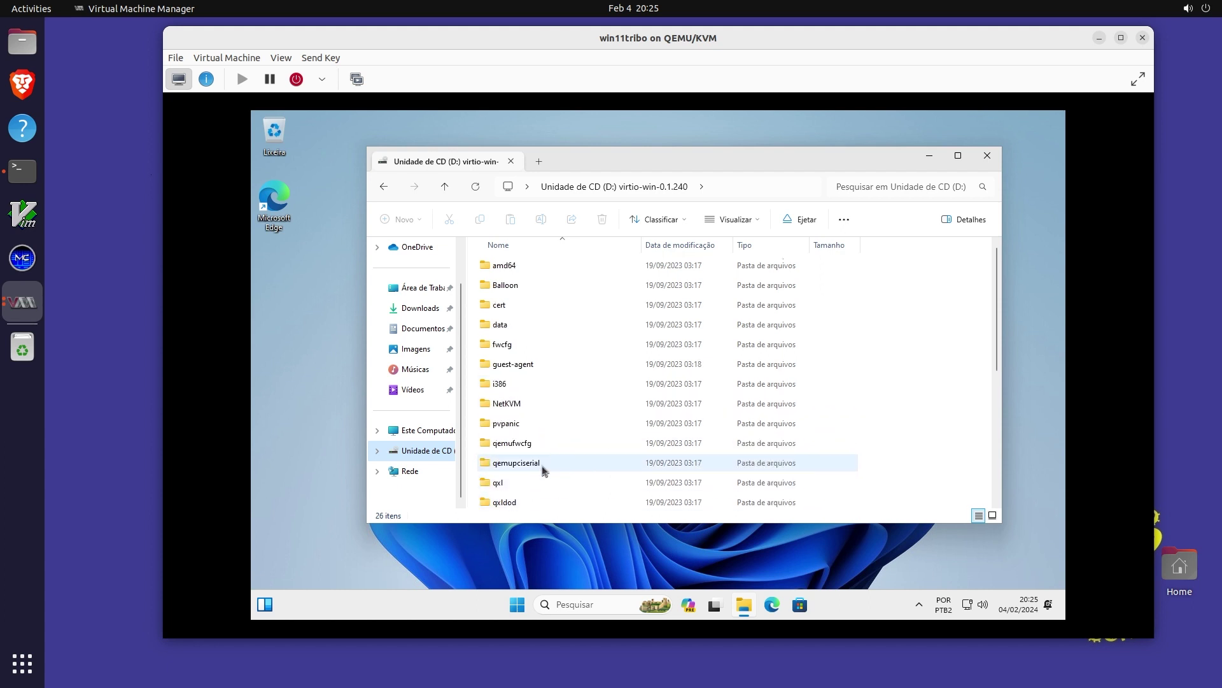
{"action": "scroll", "coordinate": [543, 466], "scroll_direction": "down", "scroll_amount": 5}
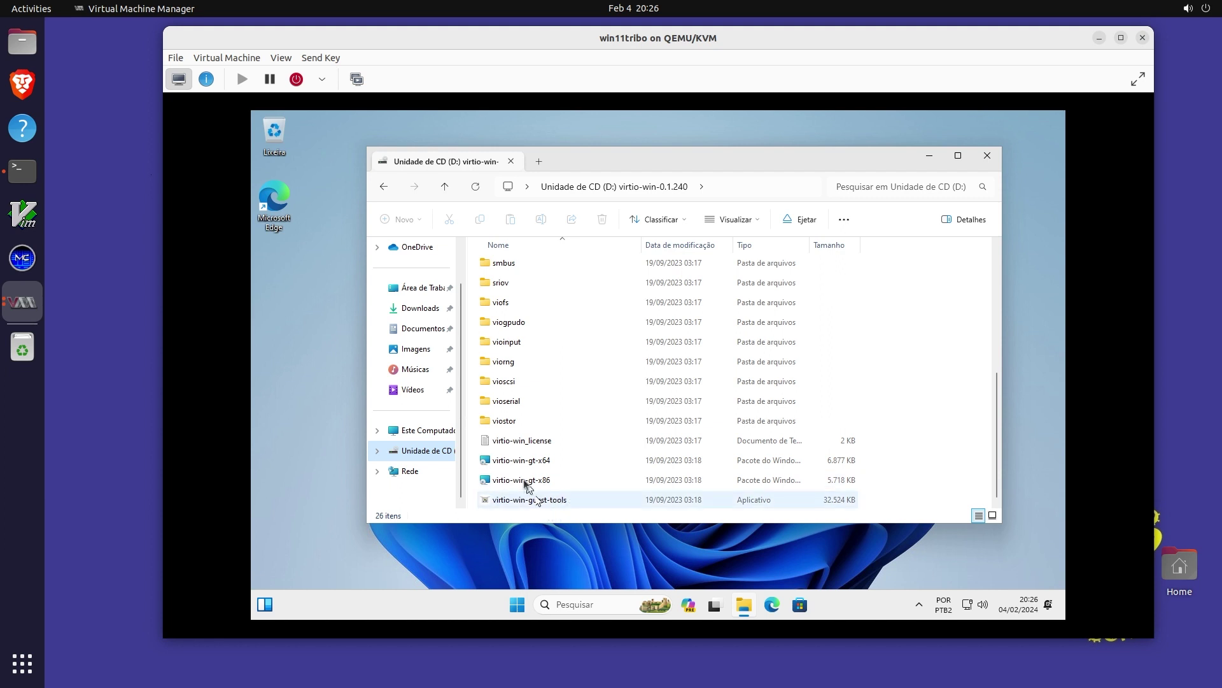
Launch virtio-win-guest-tools, accept its license and approve the installation
{"action": "double_click", "coordinate": [512, 499]}
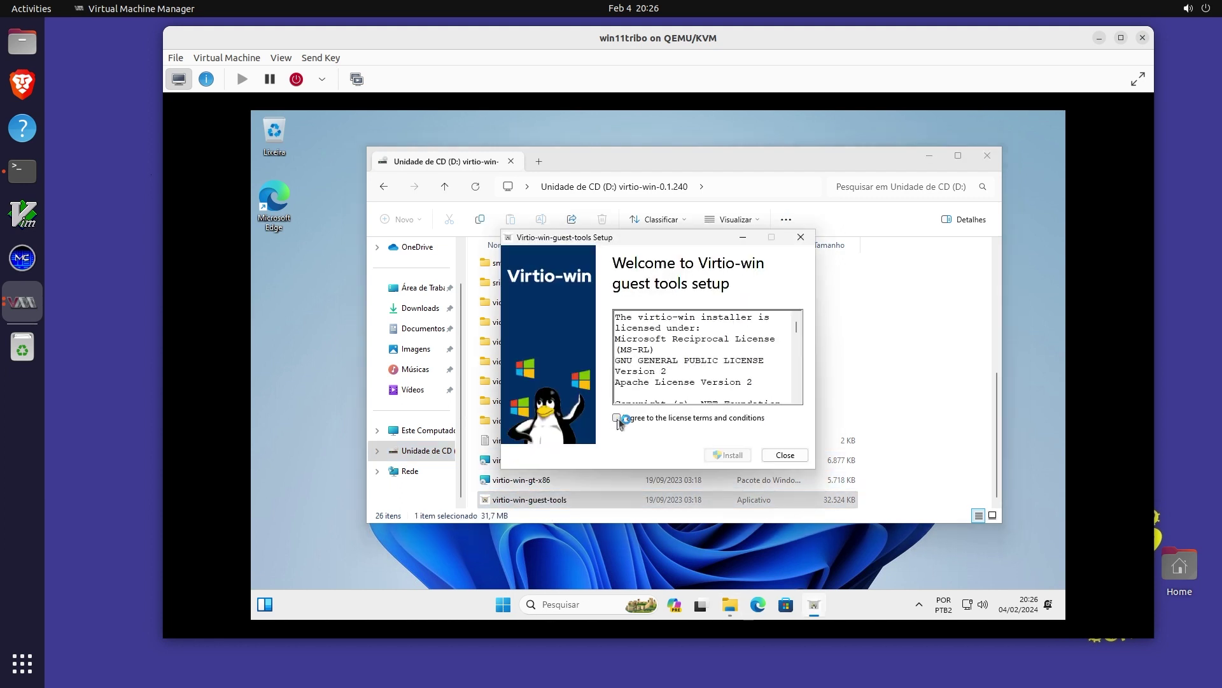
{"action": "left_click", "coordinate": [617, 419]}
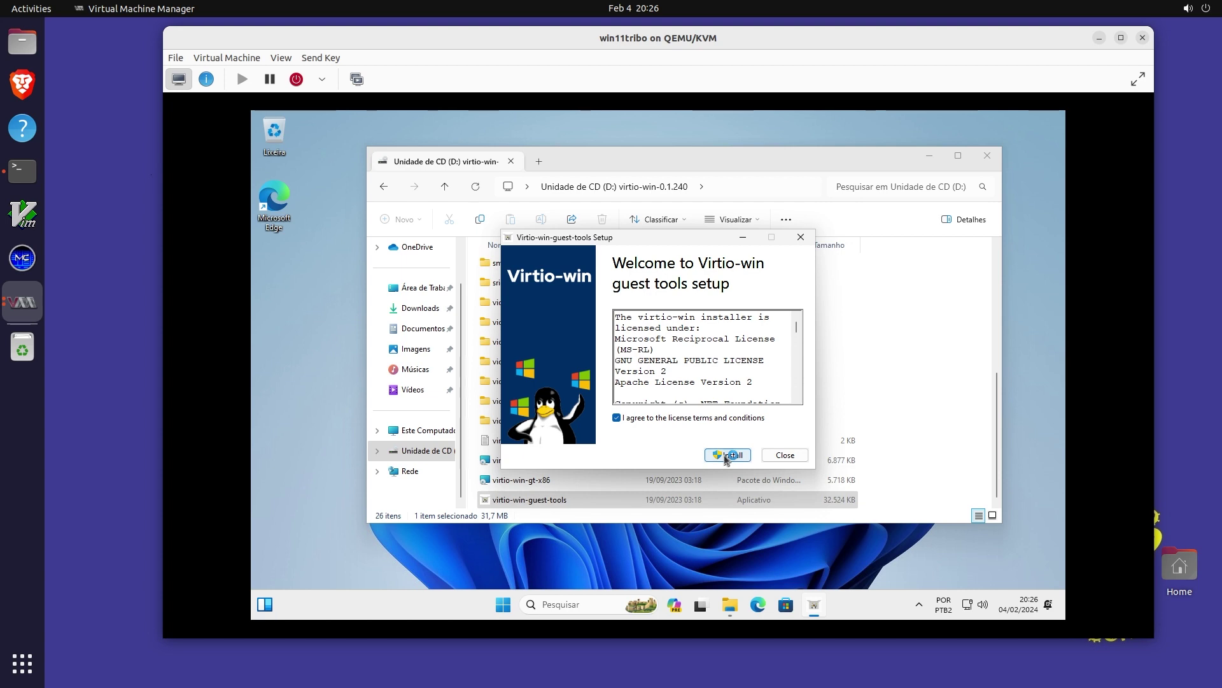
{"action": "left_click", "coordinate": [727, 456]}
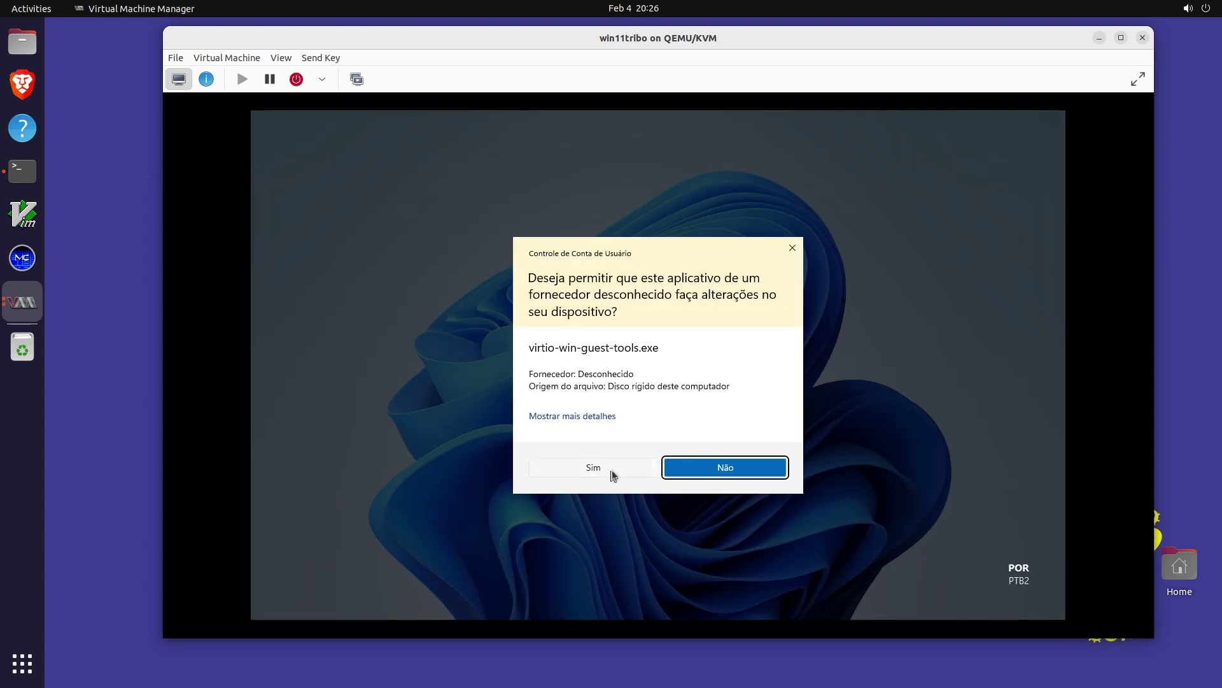
{"action": "left_click", "coordinate": [611, 474]}
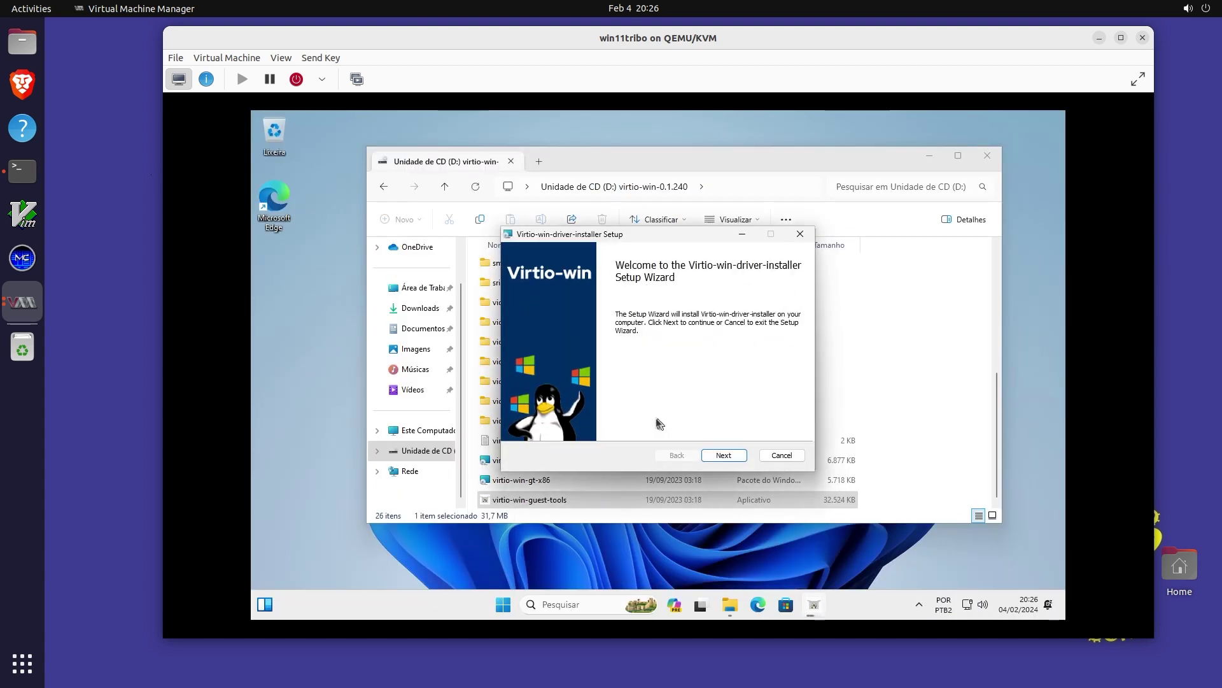
Complete the virtio driver installer wizard and close the finished guest-tools setup
{"action": "left_click", "coordinate": [723, 458]}
{"action": "left_click", "coordinate": [598, 427]}
{"action": "left_click", "coordinate": [724, 457]}
{"action": "scroll", "coordinate": [653, 388], "scroll_direction": "down", "scroll_amount": 2}
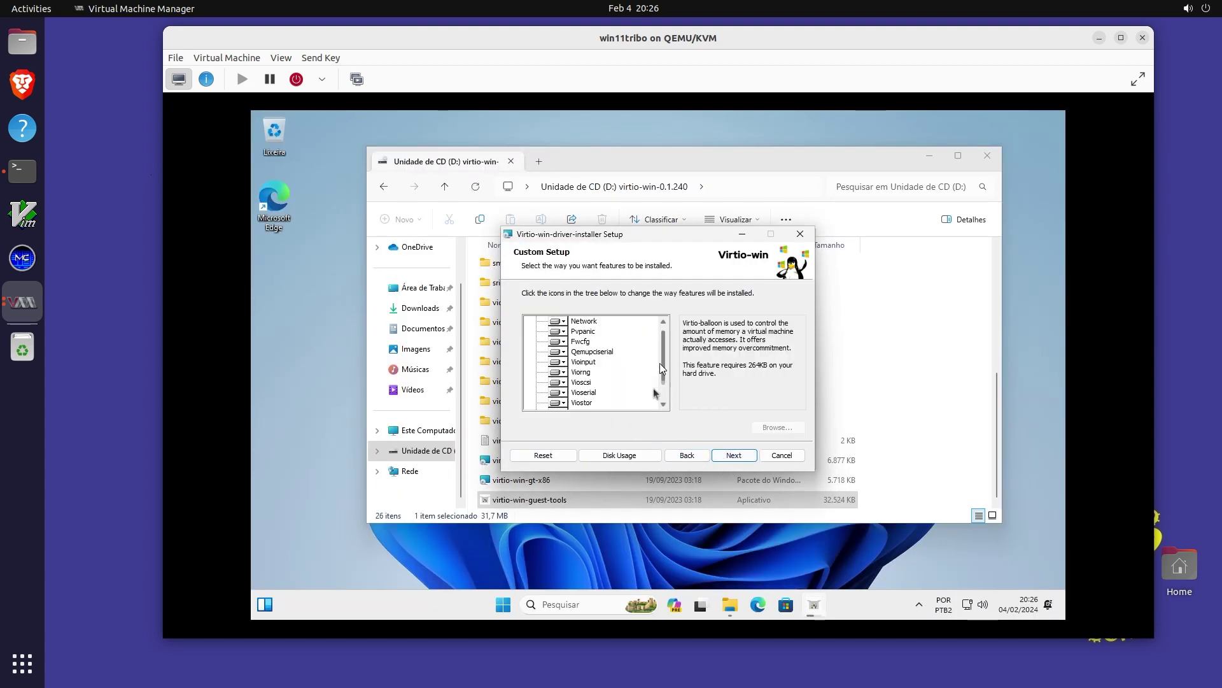
{"action": "left_click", "coordinate": [732, 457]}
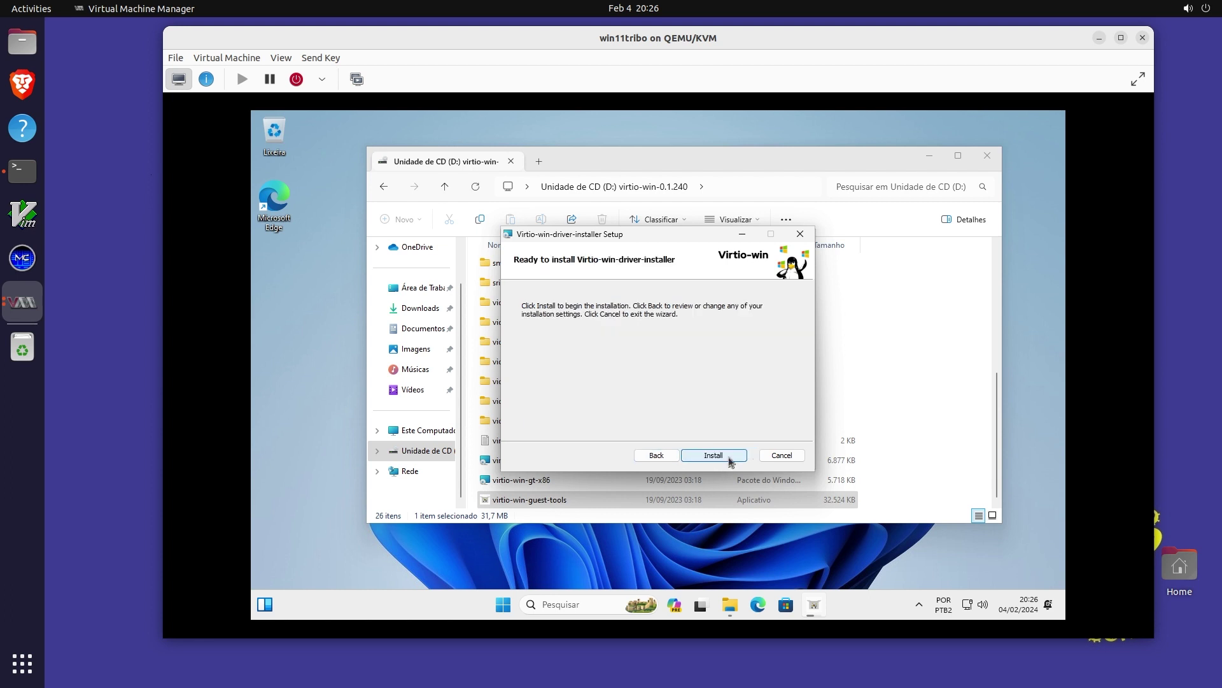
{"action": "left_click", "coordinate": [730, 459]}
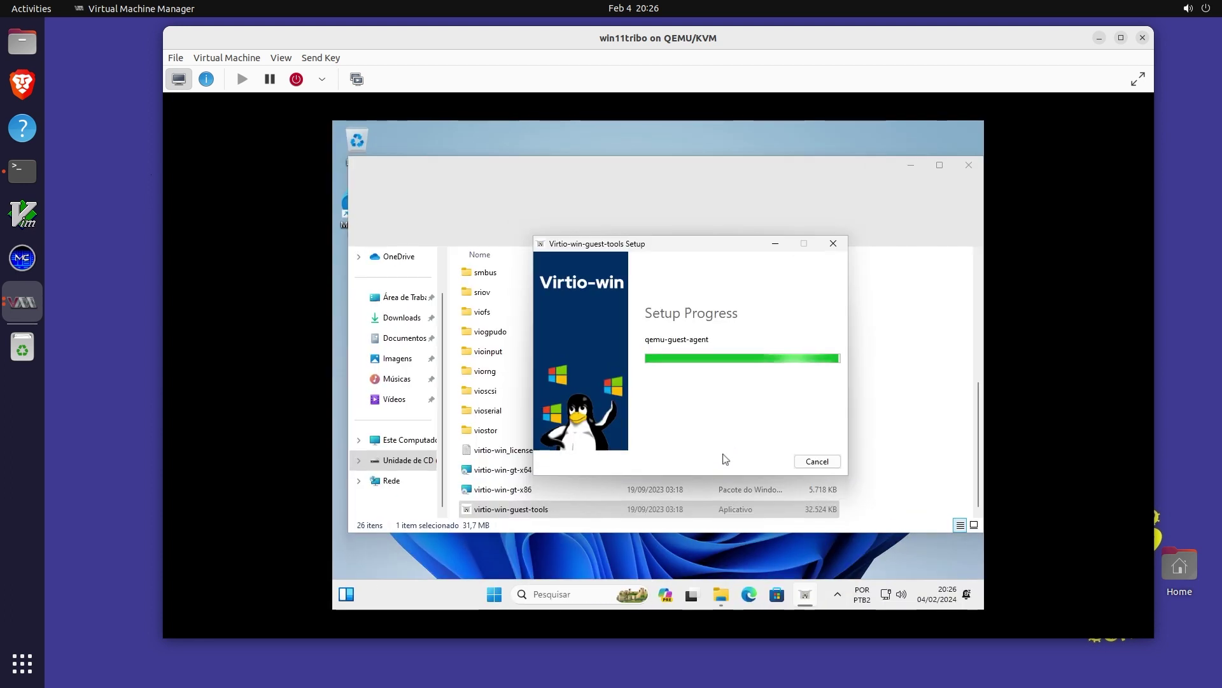
{"action": "left_click", "coordinate": [817, 461]}
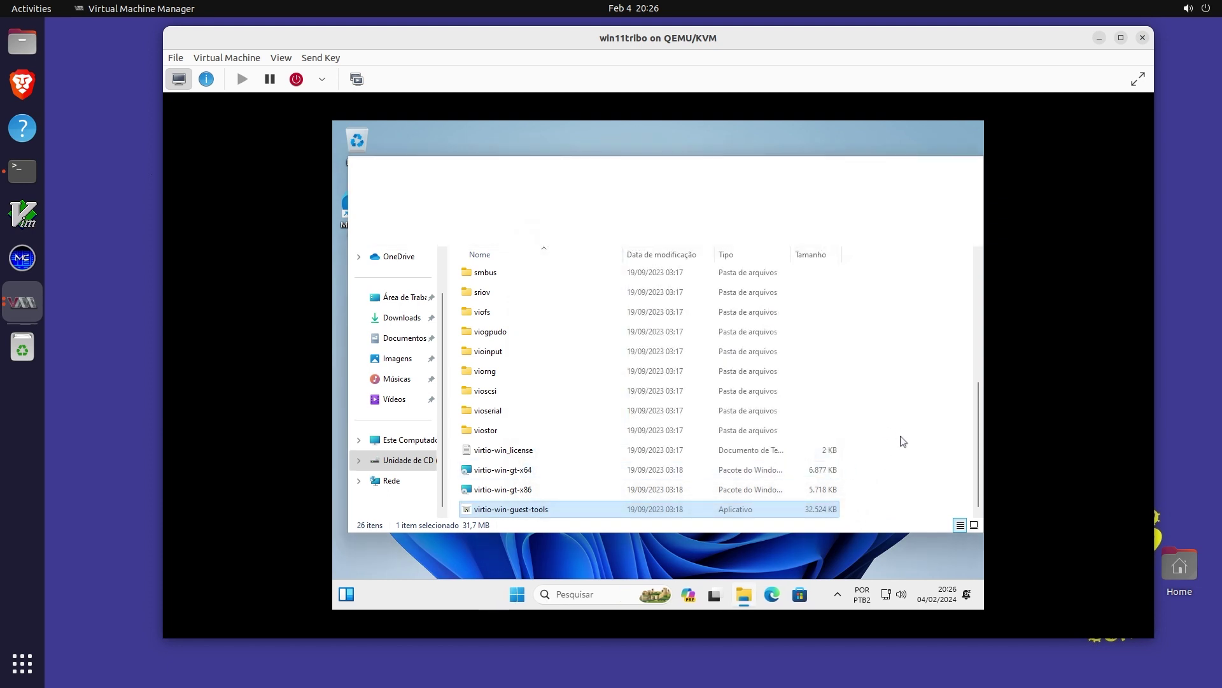
{"action": "left_click", "coordinate": [923, 319]}
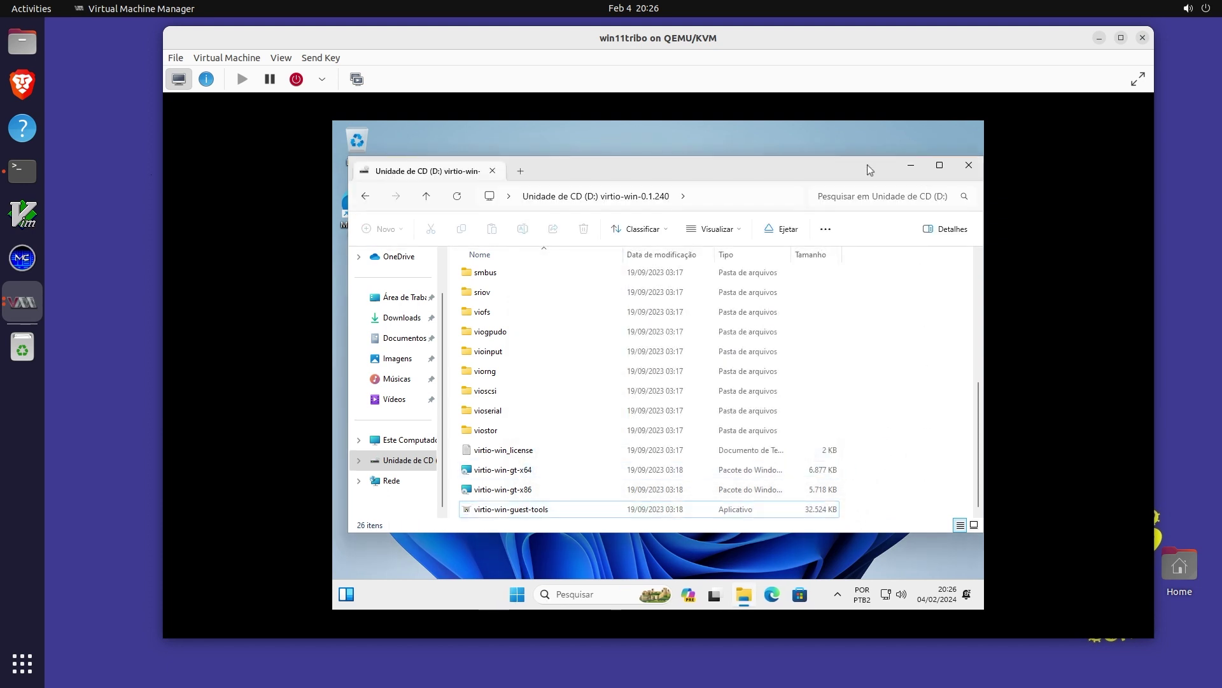
Close the drive's file window and open the guest's Configurações de exibição
{"action": "left_click_drag", "start_coordinate": [867, 165], "coordinate": [830, 163]}
{"action": "left_click", "coordinate": [914, 166]}
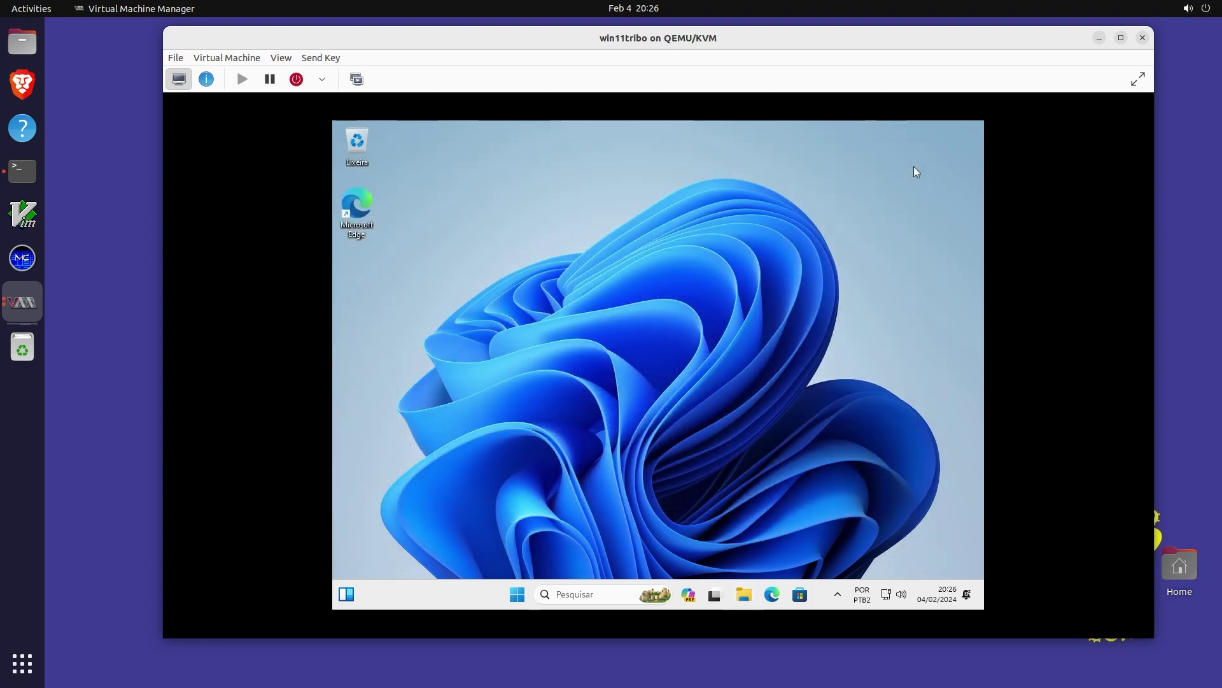
{"action": "right_click", "coordinate": [763, 240]}
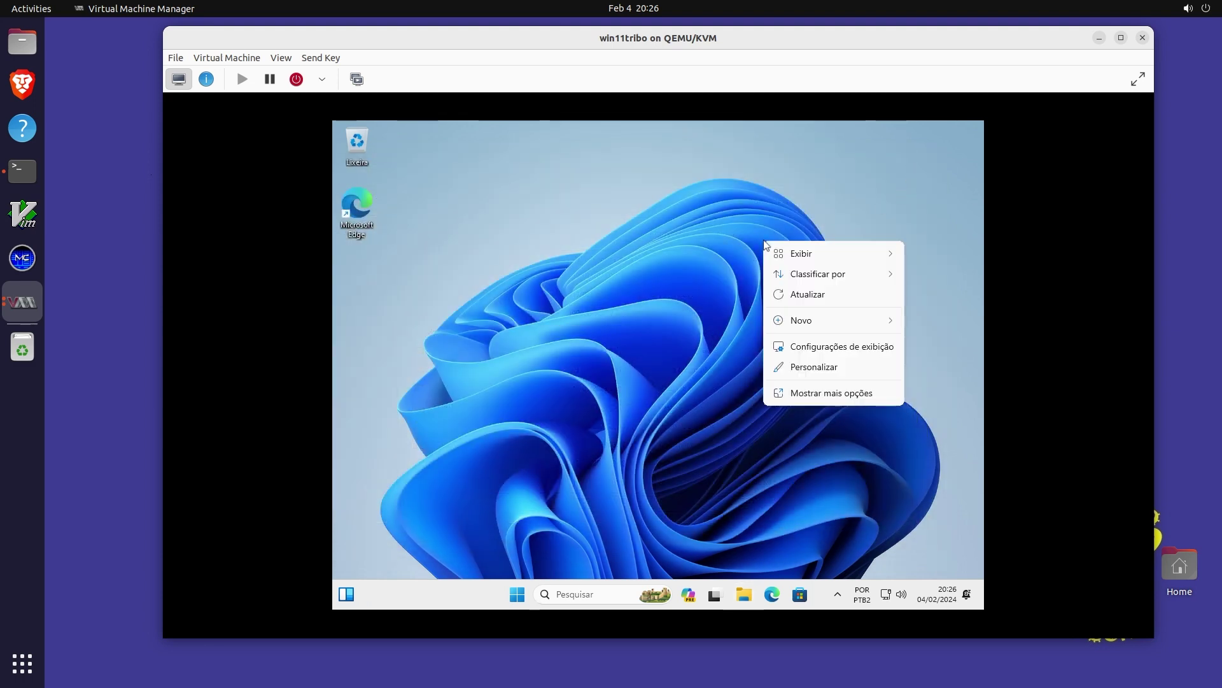
{"action": "left_click", "coordinate": [814, 347]}
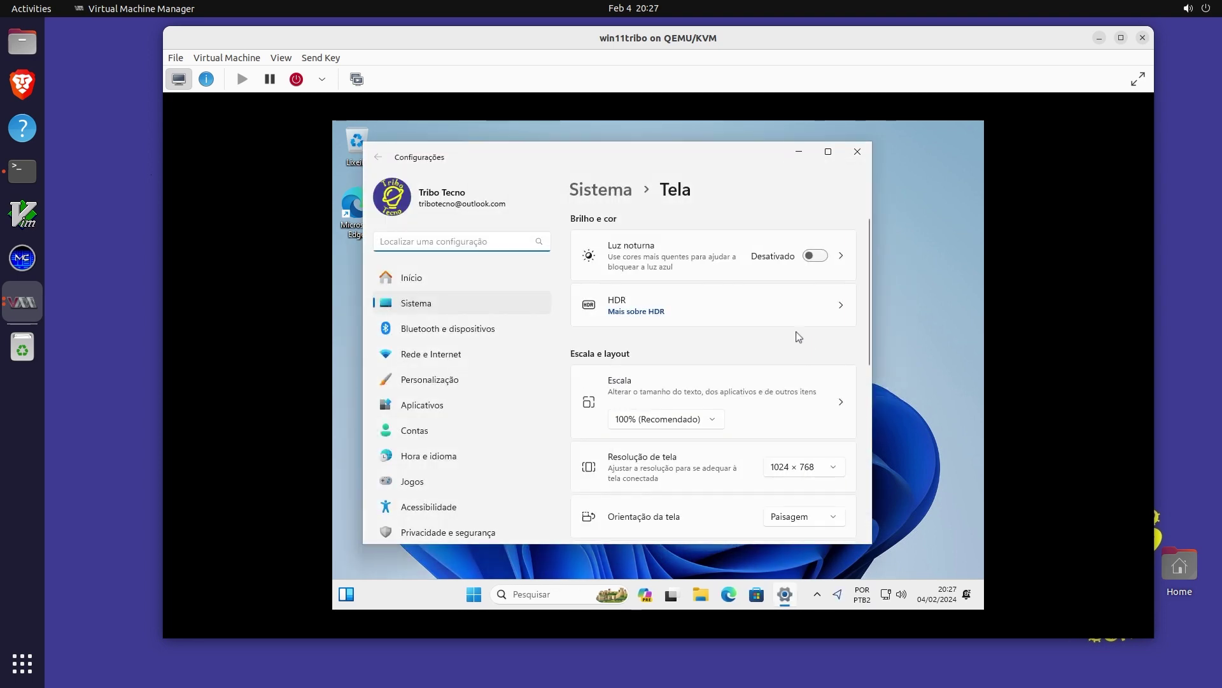
Set Resolução de tela to 1920 × 1080 and keep the changes
{"action": "left_click", "coordinate": [791, 475]}
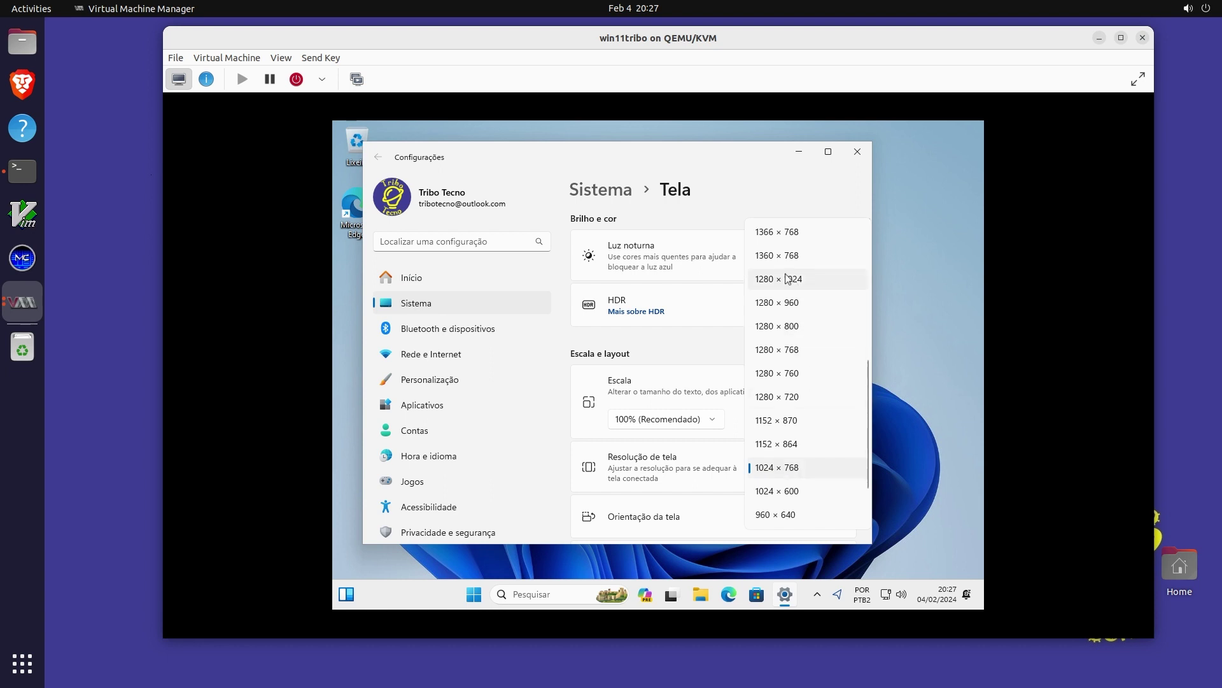
{"action": "scroll", "coordinate": [796, 262], "scroll_direction": "up", "scroll_amount": 3}
{"action": "scroll", "coordinate": [792, 257], "scroll_direction": "up", "scroll_amount": 1}
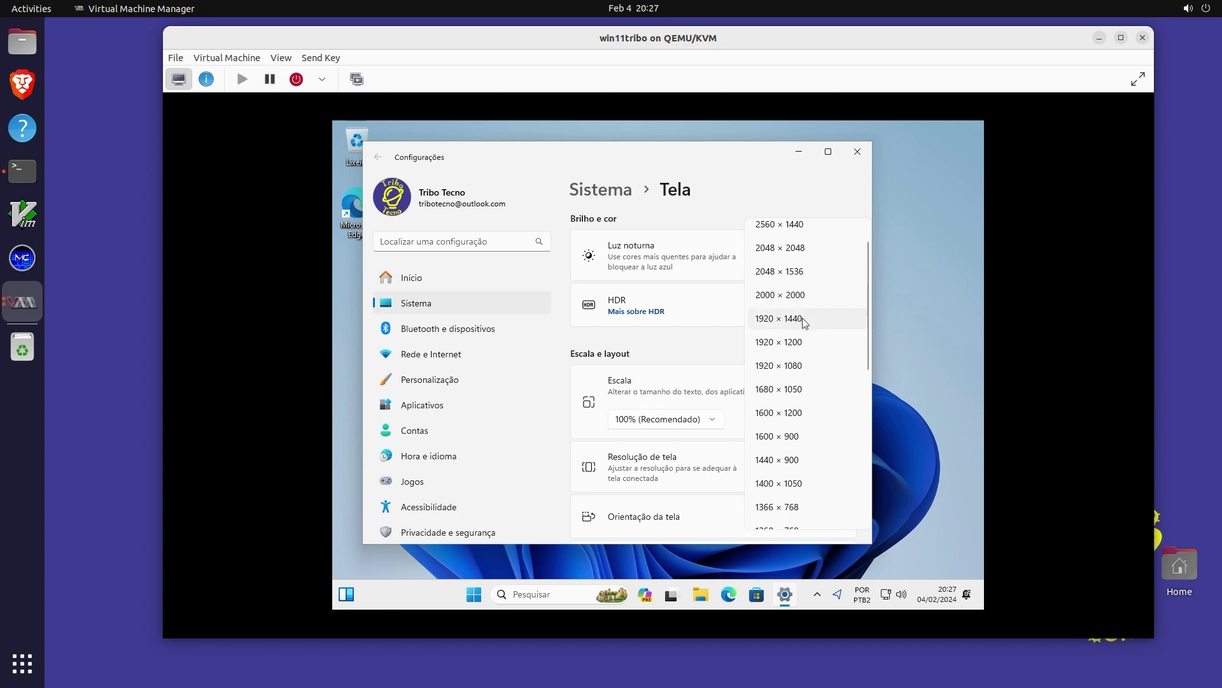
{"action": "scroll", "coordinate": [803, 330], "scroll_direction": "down", "scroll_amount": 1}
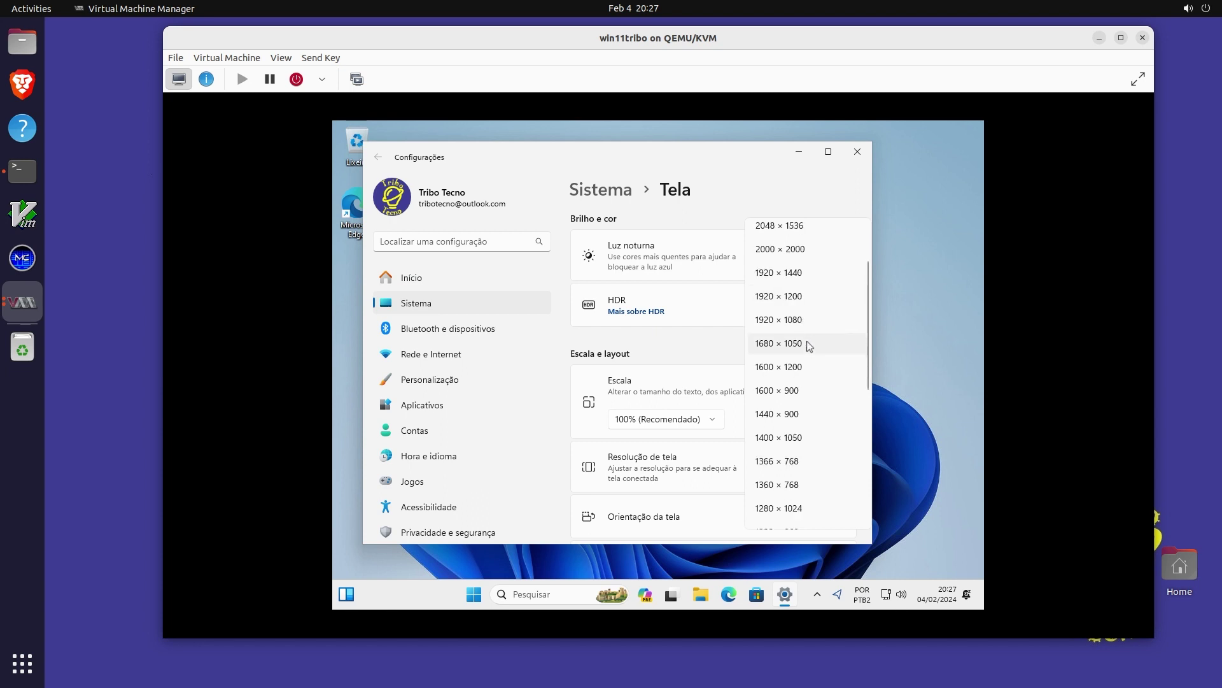
{"action": "left_click", "coordinate": [794, 327]}
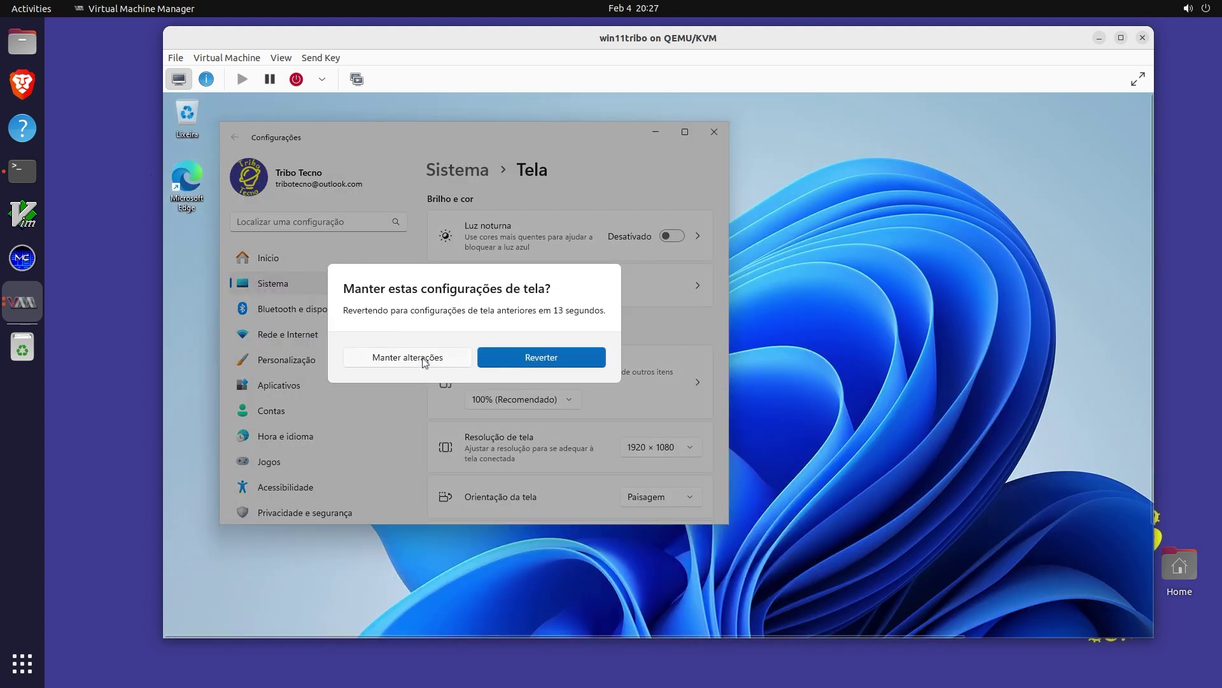
{"action": "left_click", "coordinate": [424, 362]}
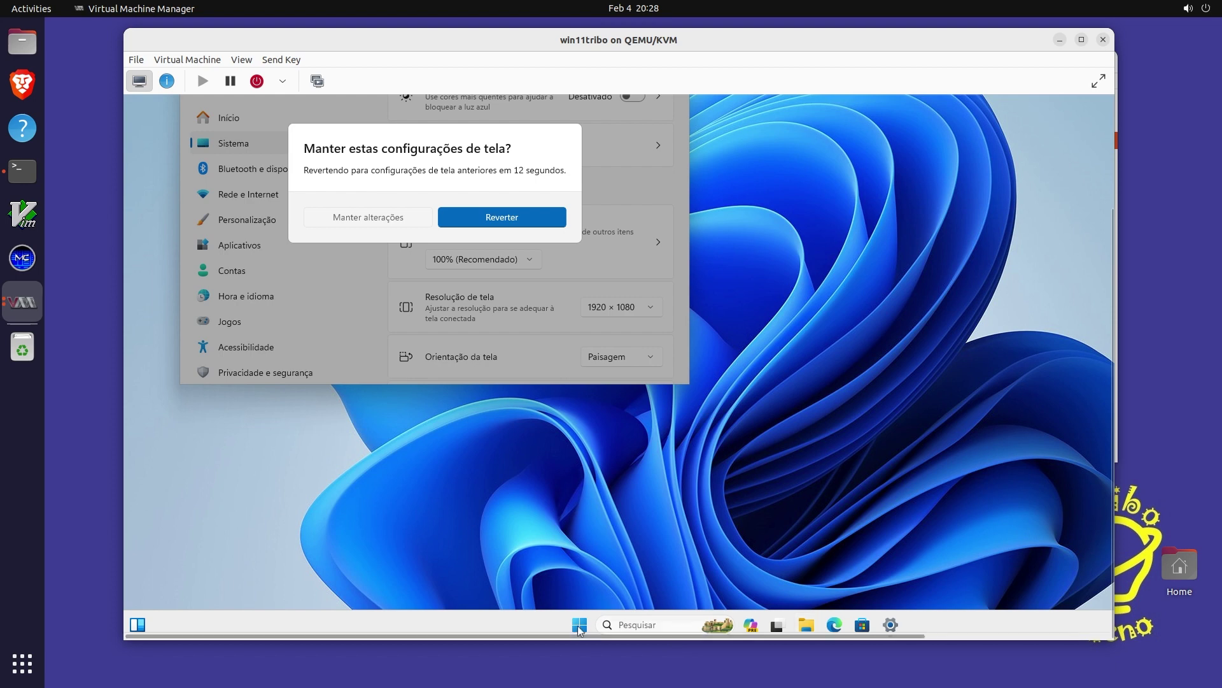
{"action": "left_click", "coordinate": [578, 626]}
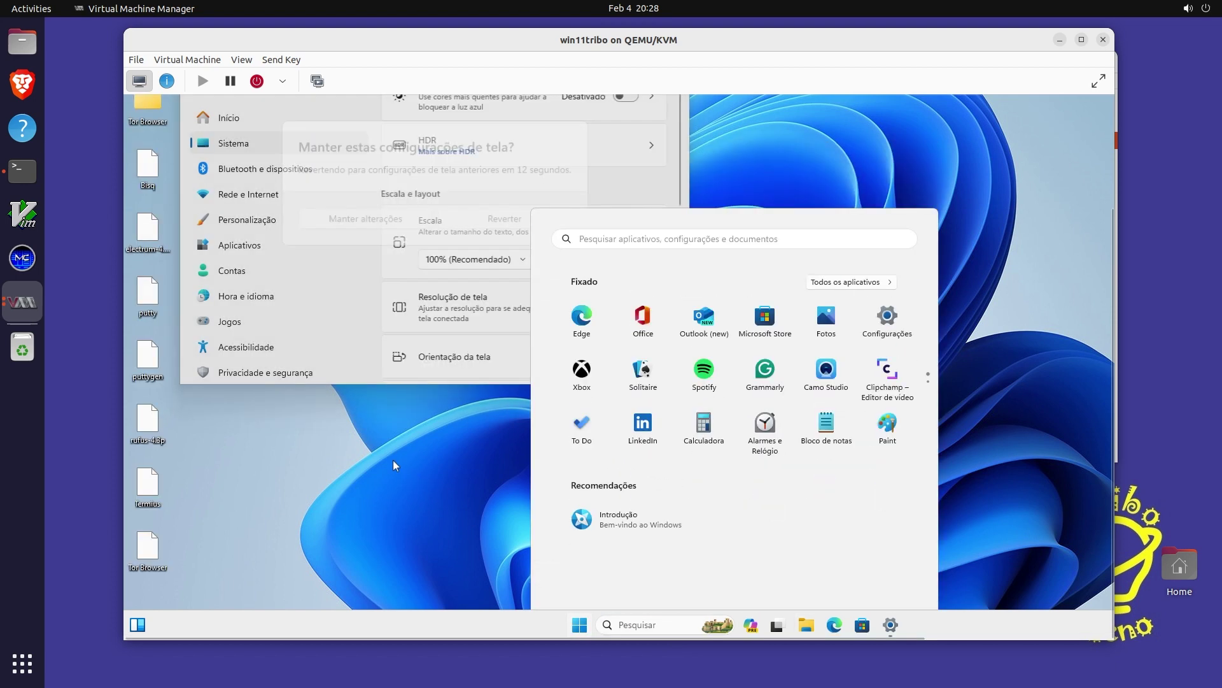
{"action": "left_click", "coordinate": [392, 459]}
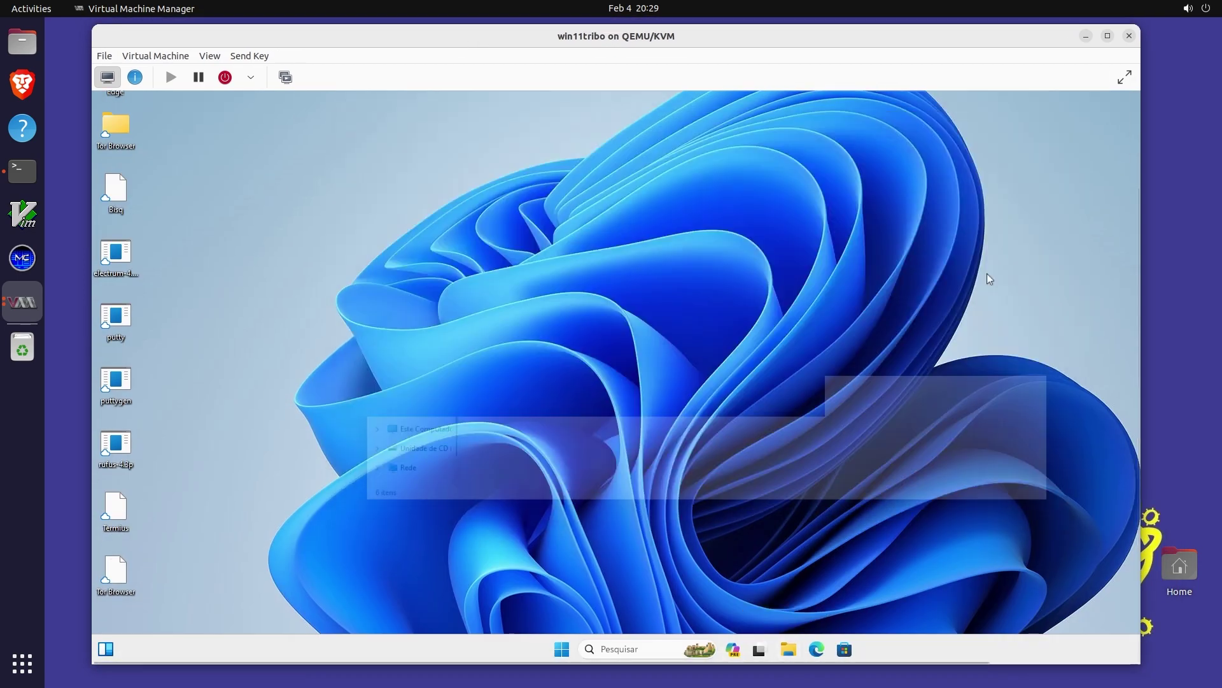
Launch Gerenciador de Tarefas from the guest taskbar, enlarge it, and show the Desempenho CPU page
{"action": "right_click", "coordinate": [897, 649]}
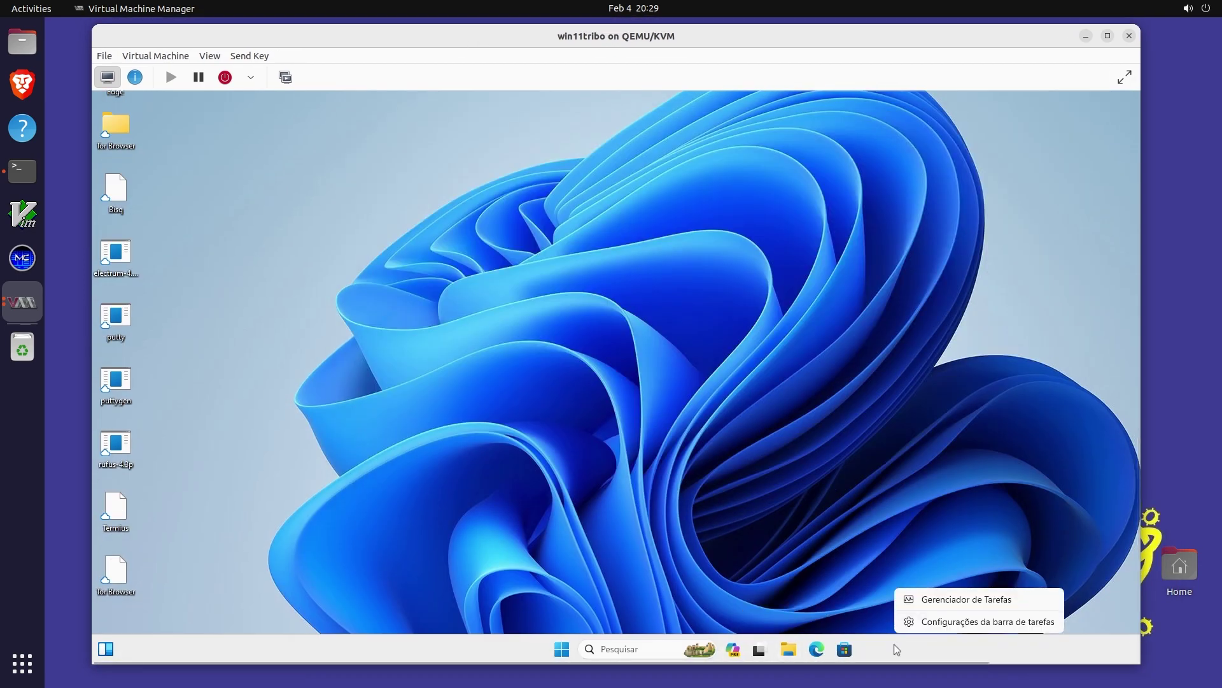
{"action": "left_click", "coordinate": [942, 601]}
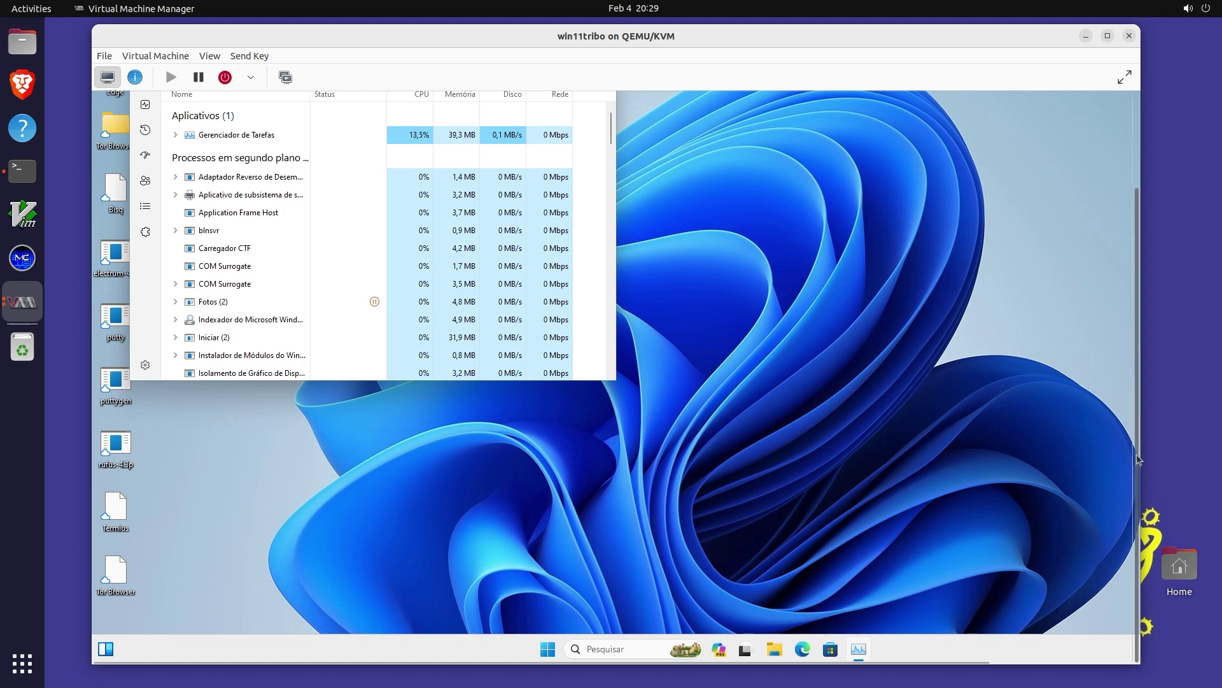
{"action": "left_click_drag", "start_coordinate": [1138, 436], "coordinate": [1146, 352]}
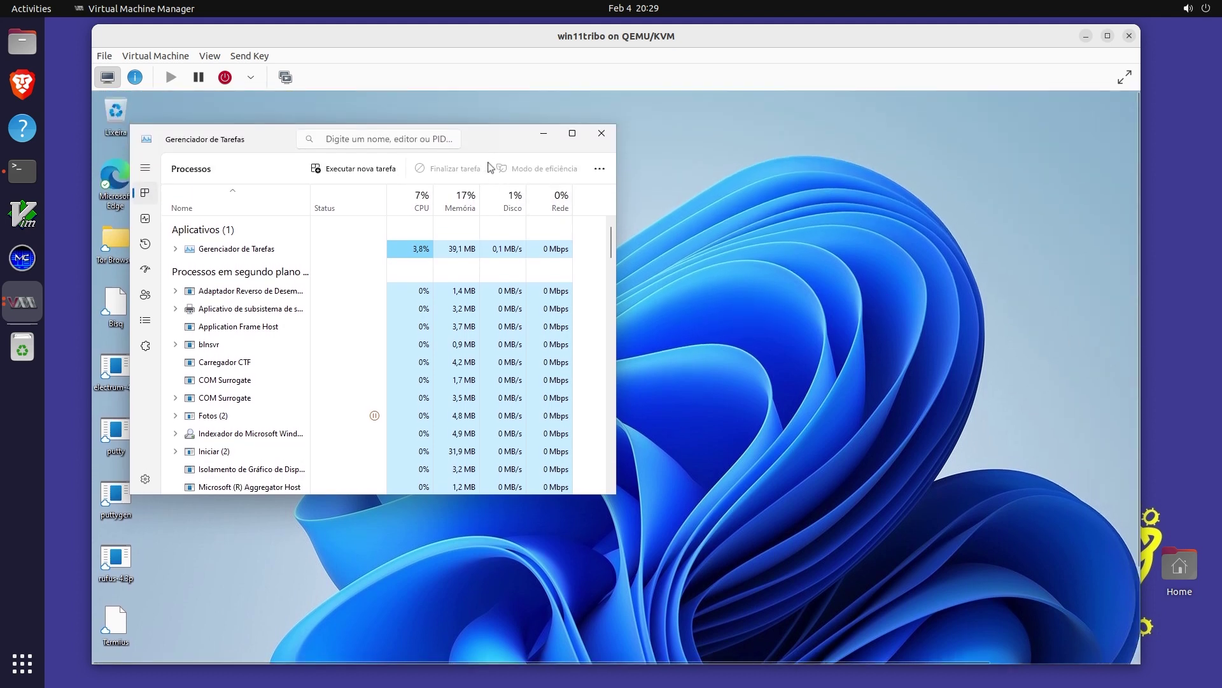
{"action": "left_click_drag", "start_coordinate": [500, 136], "coordinate": [596, 132]}
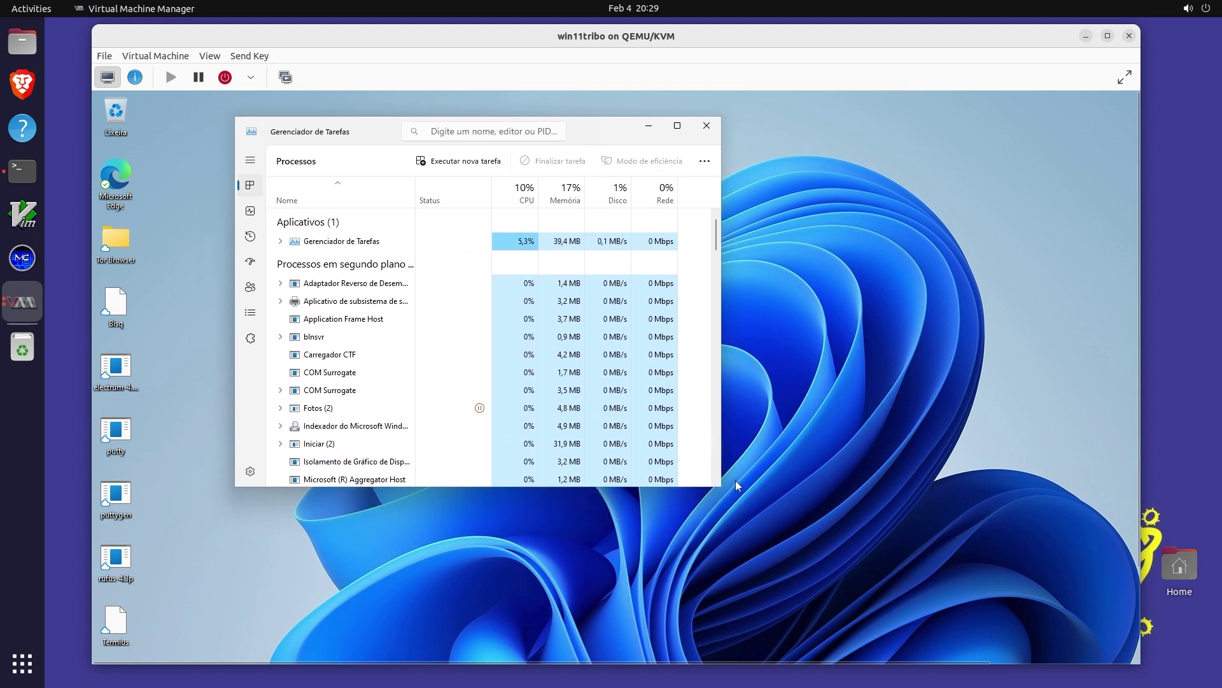
{"action": "left_click_drag", "start_coordinate": [715, 486], "coordinate": [764, 501]}
{"action": "left_click_drag", "start_coordinate": [722, 432], "coordinate": [916, 418]}
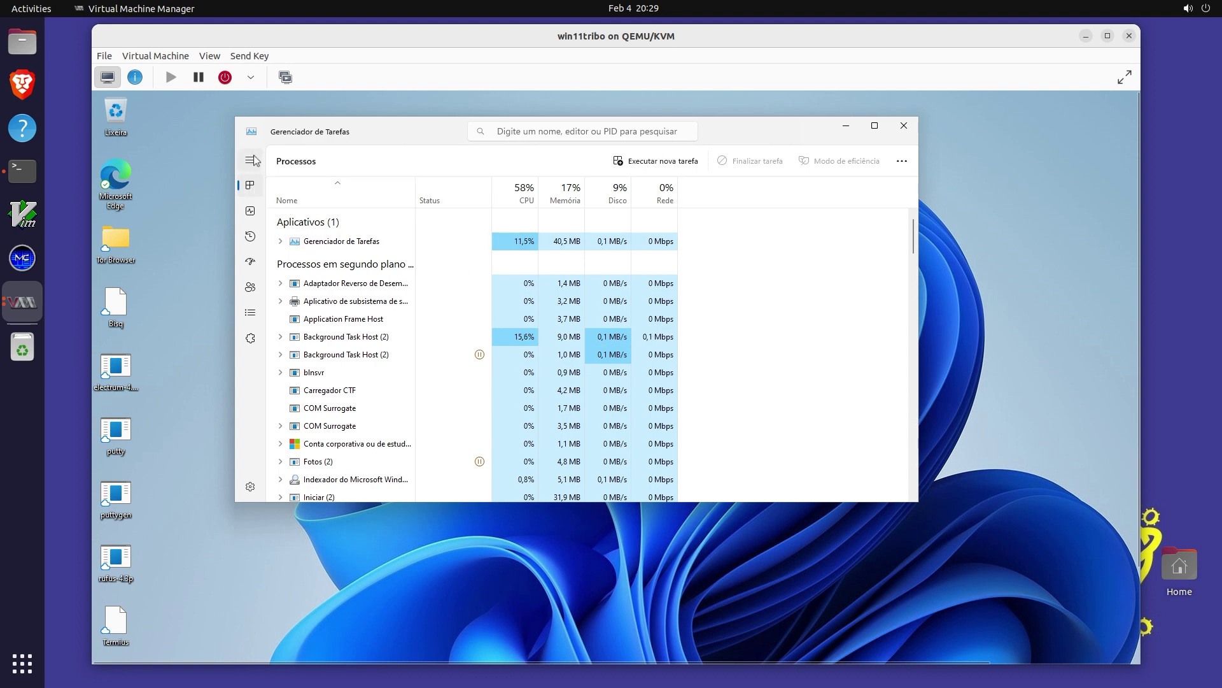
{"action": "left_click", "coordinate": [246, 209]}
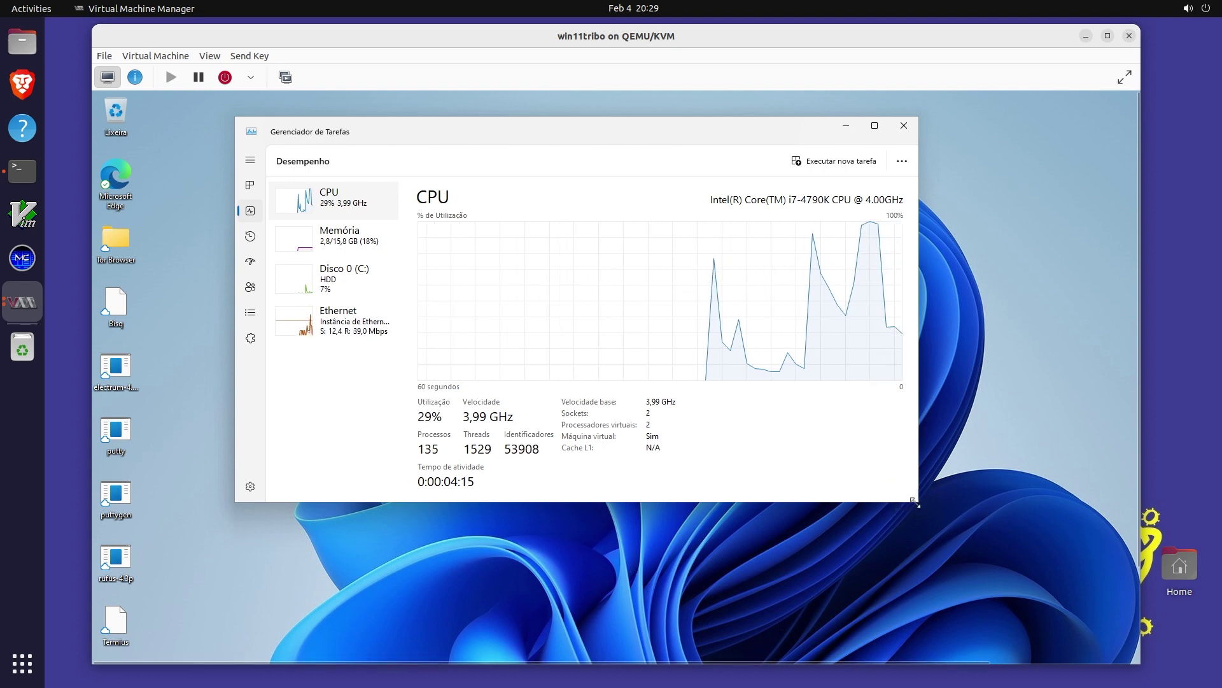
Check the Ethernet and Disco 0 (C:) graphs, then return to CPU
{"action": "left_click_drag", "start_coordinate": [918, 501], "coordinate": [986, 556]}
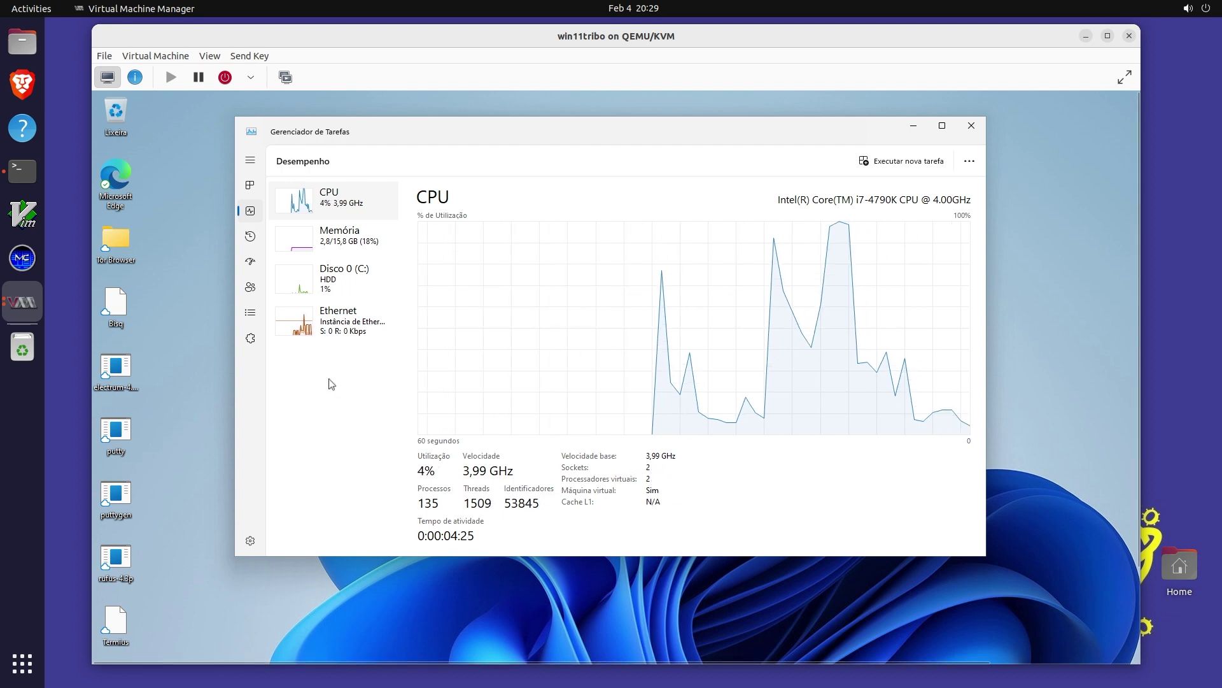
{"action": "left_click", "coordinate": [291, 328]}
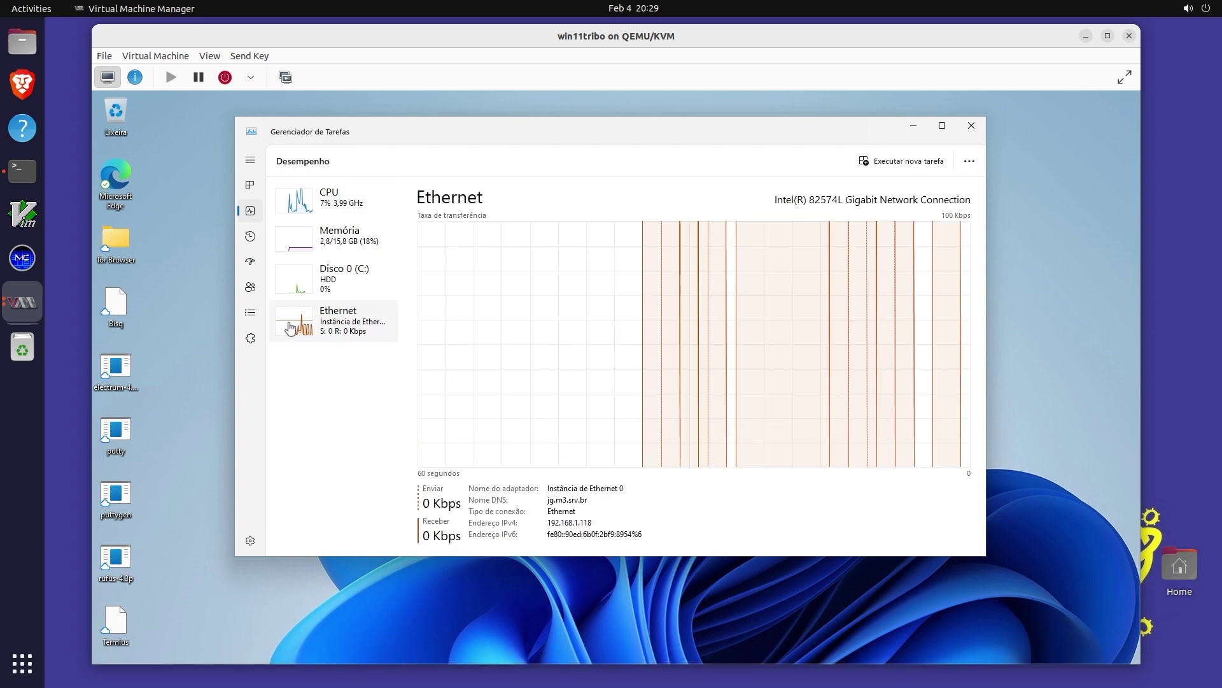
{"action": "left_click", "coordinate": [301, 290]}
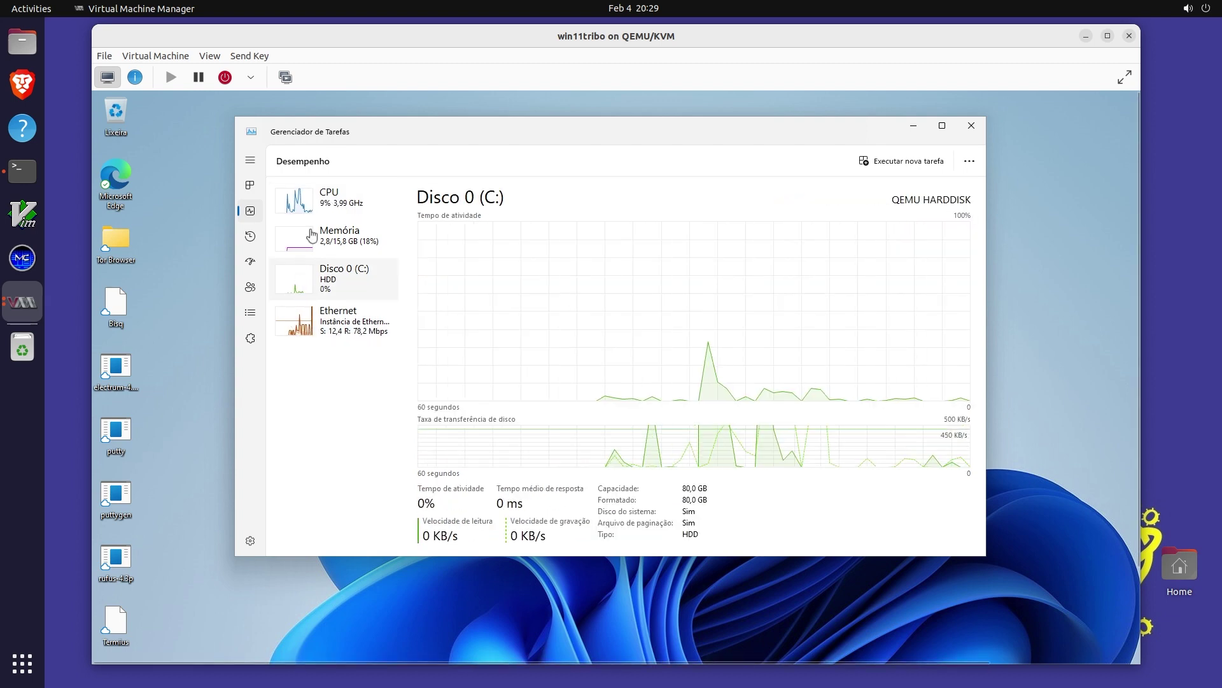
{"action": "left_click", "coordinate": [295, 201]}
Switch the CPU graph to Processadores lógicos, enlarge Task Manager, and bring Terminal forward
{"action": "right_click", "coordinate": [682, 309]}
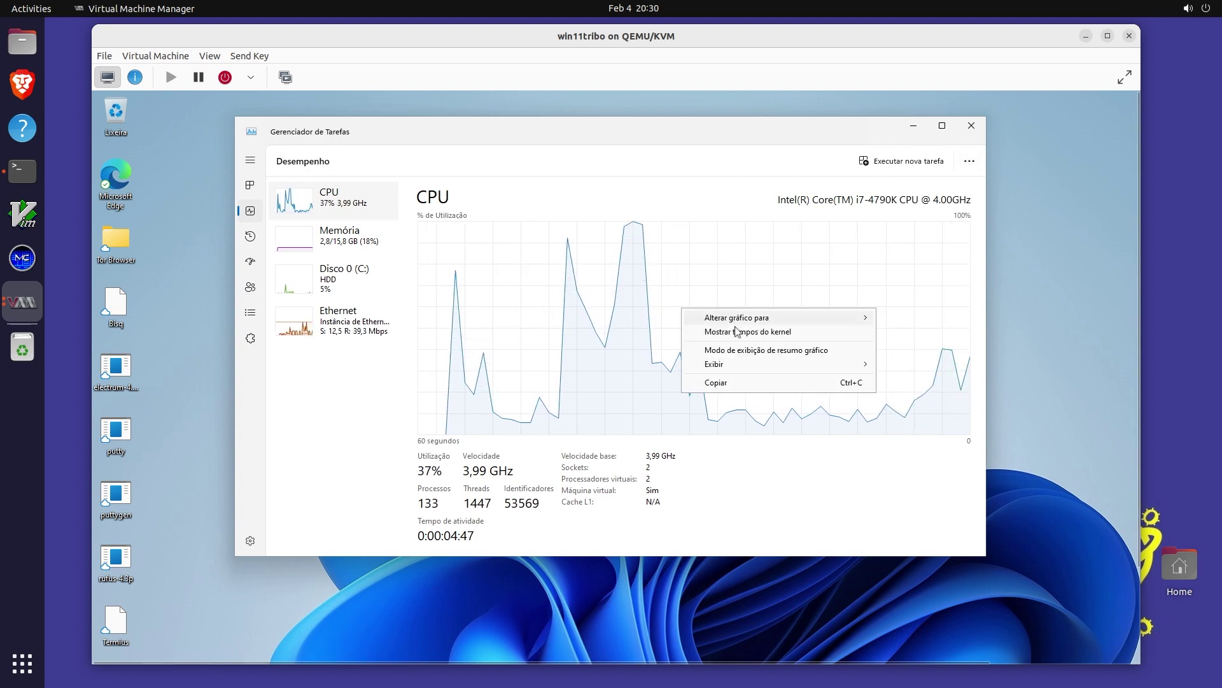
{"action": "mouse_move", "coordinate": [796, 317]}
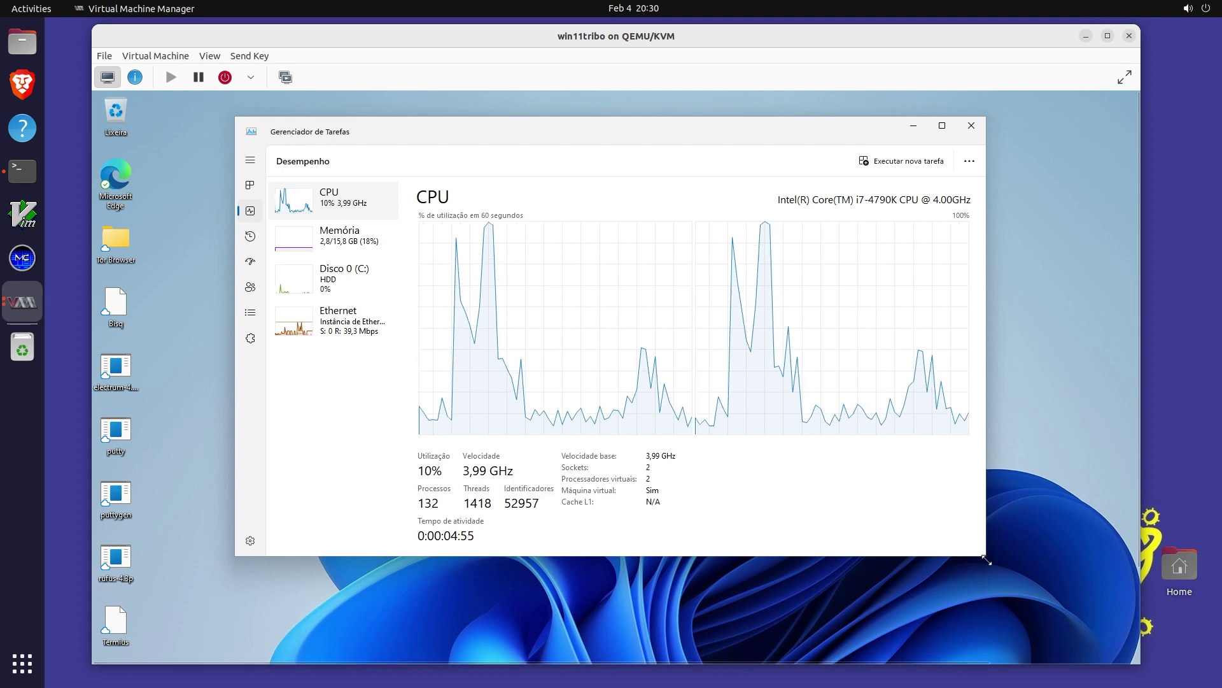
{"action": "left_click_drag", "start_coordinate": [984, 563], "coordinate": [1068, 627]}
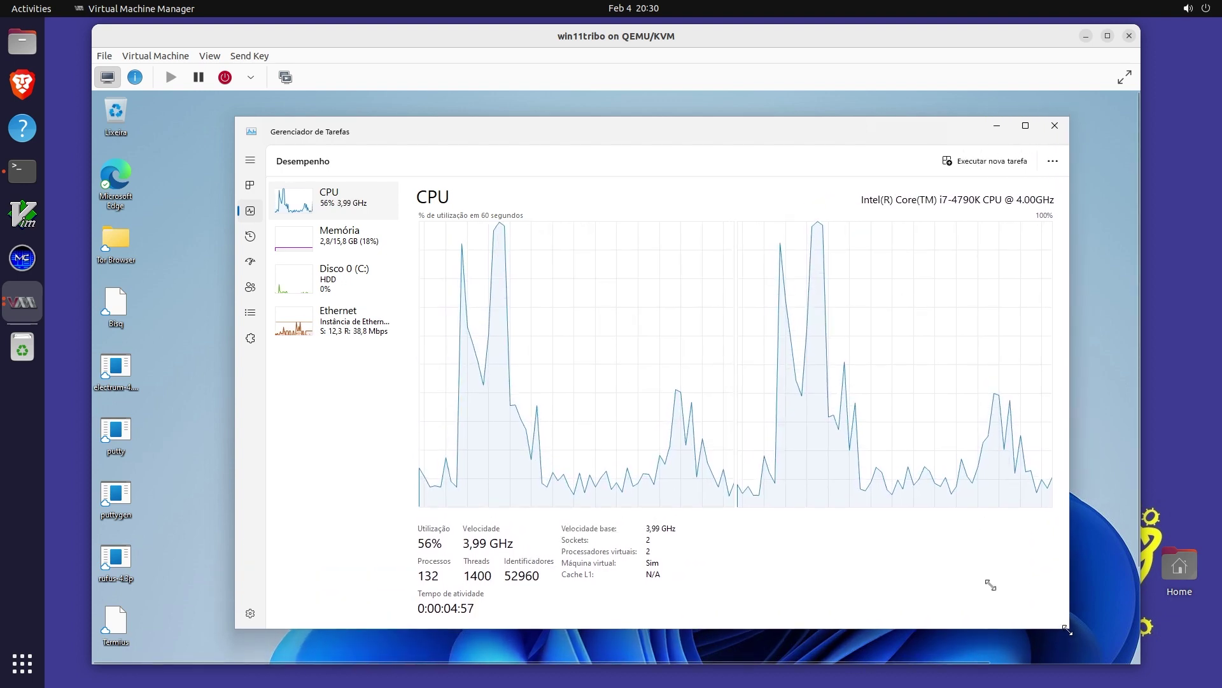
{"action": "right_click", "coordinate": [629, 390]}
{"action": "left_click", "coordinate": [615, 347]}
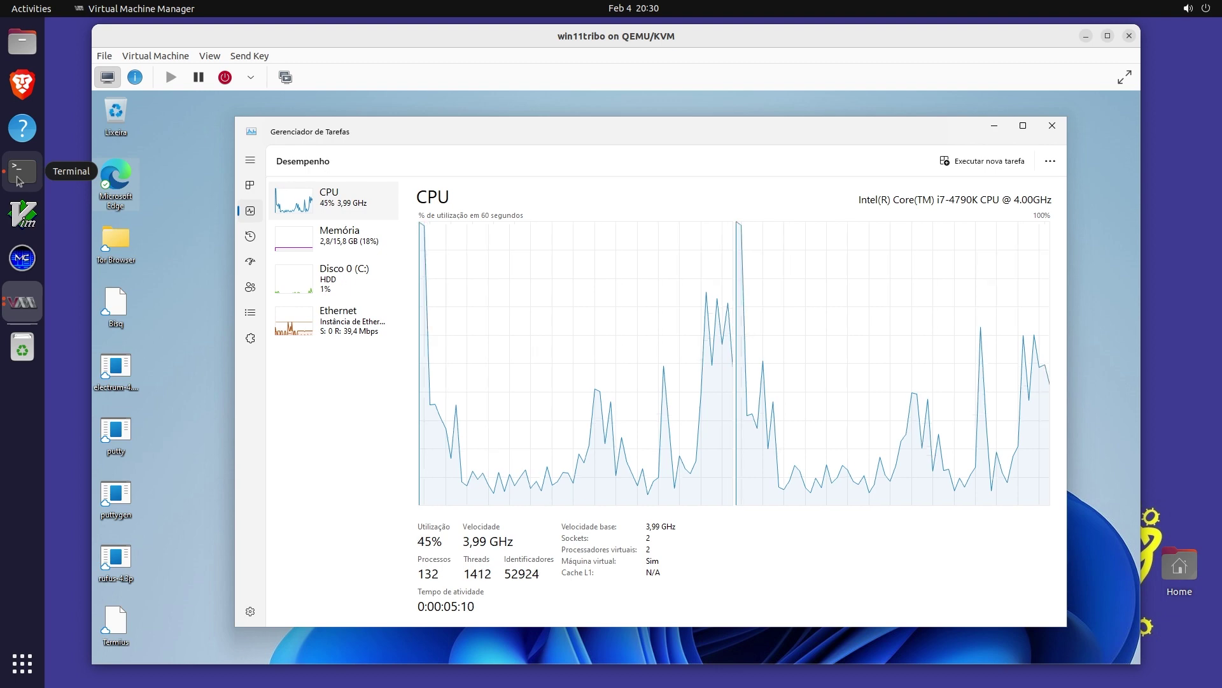
{"action": "left_click", "coordinate": [17, 179]}
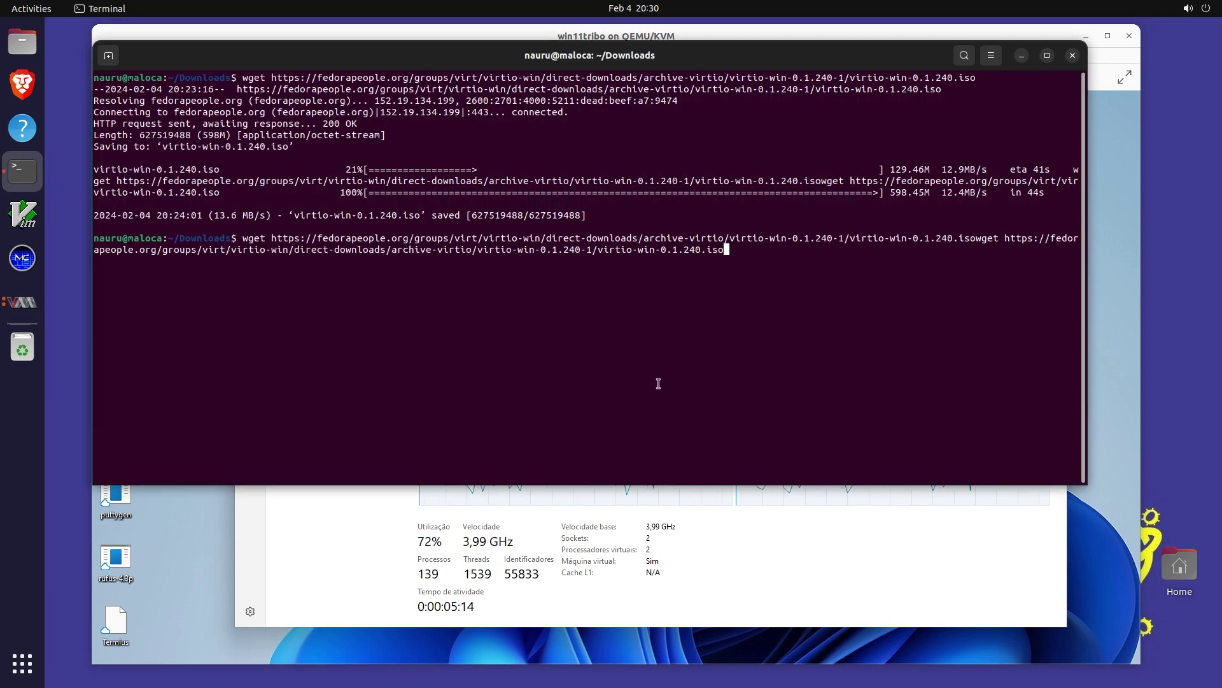
Clear the leftover command and screen, and begin a sudo nano command
{"action": "key", "text": "ctrl+u"}
{"action": "key", "text": "ctrl+l"}
{"action": "type", "text": "sudo "}
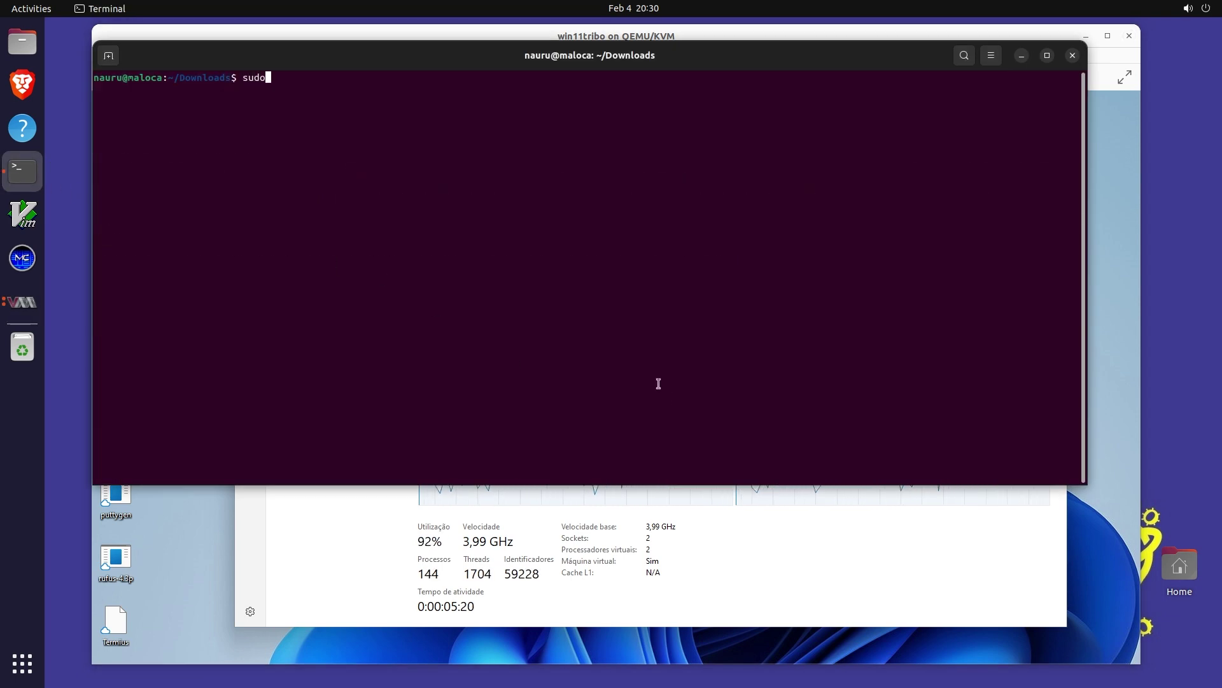
{"action": "type", "text": "nano ;et"}
{"action": "key", "text": "BackSpace"}
{"action": "key", "text": "BackSpace"}
{"action": "key", "text": "BackSpace"}
{"action": "key", "text": "super+space"}
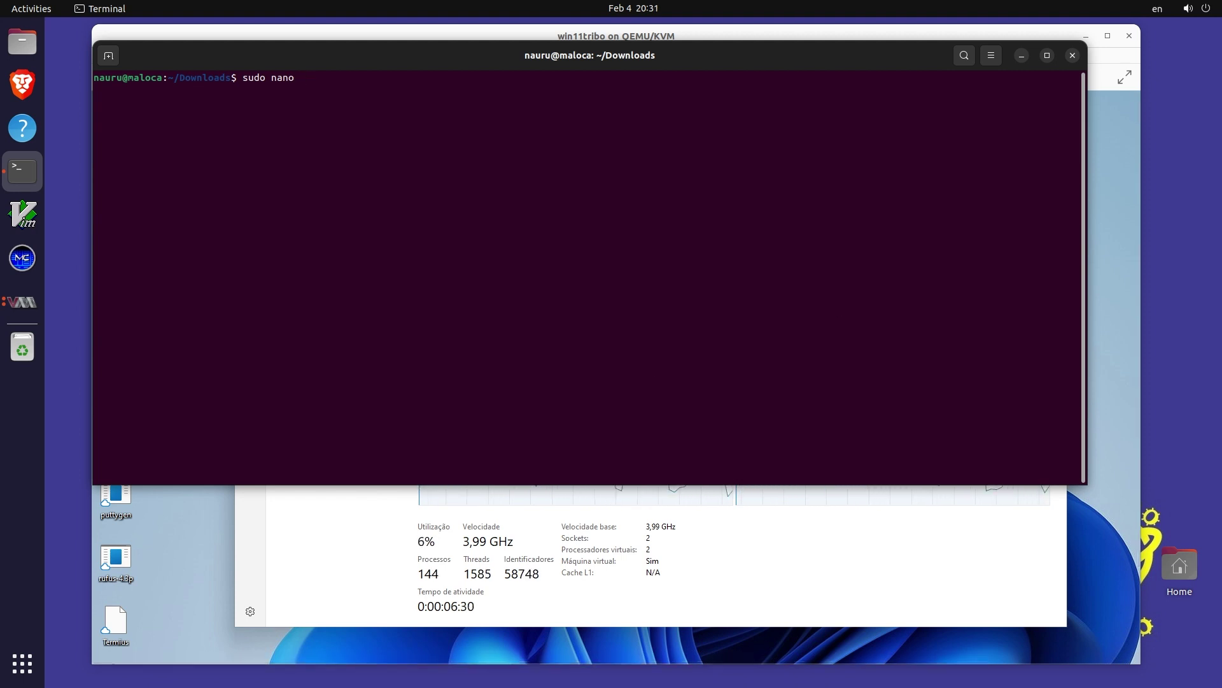
Open /etc/libvirt/qemu/win11tribo.xml in nano using Tab completion and the sudo password
{"action": "type", "text": "/etc/libvirt/qemu"}
{"action": "key", "text": "Tab"}
{"action": "key", "text": "Tab"}
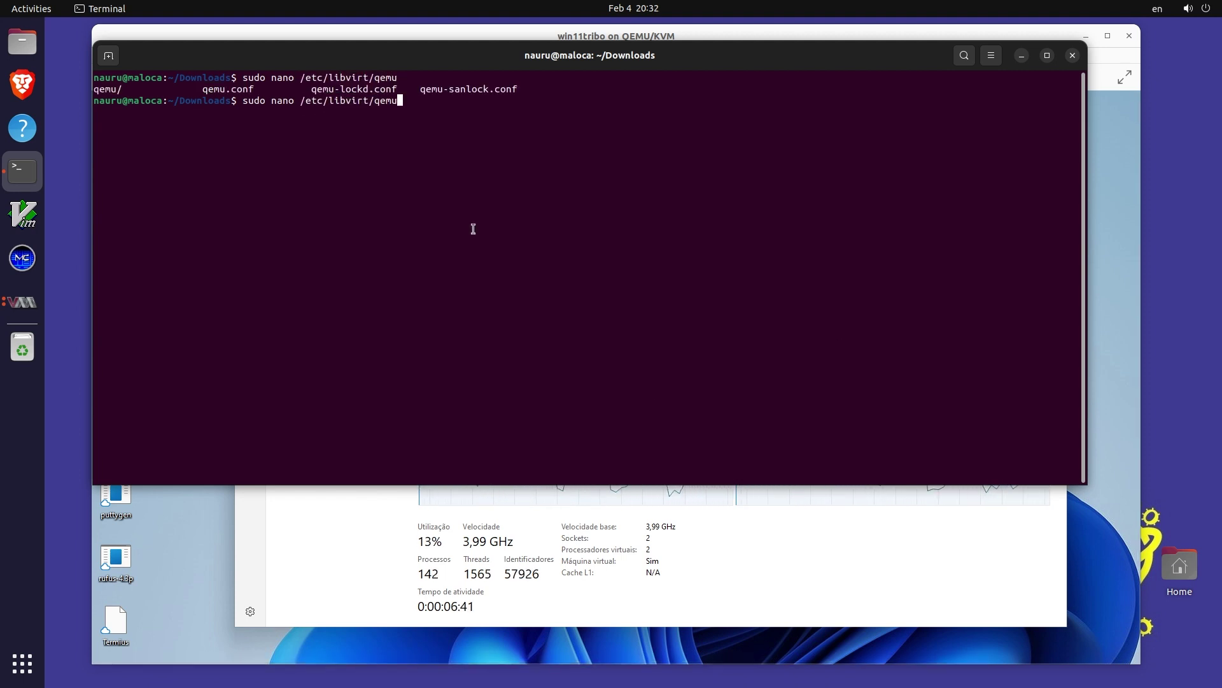
{"action": "type", "text": "/"}
{"action": "key", "text": "Tab"}
{"action": "key", "text": "Tab"}
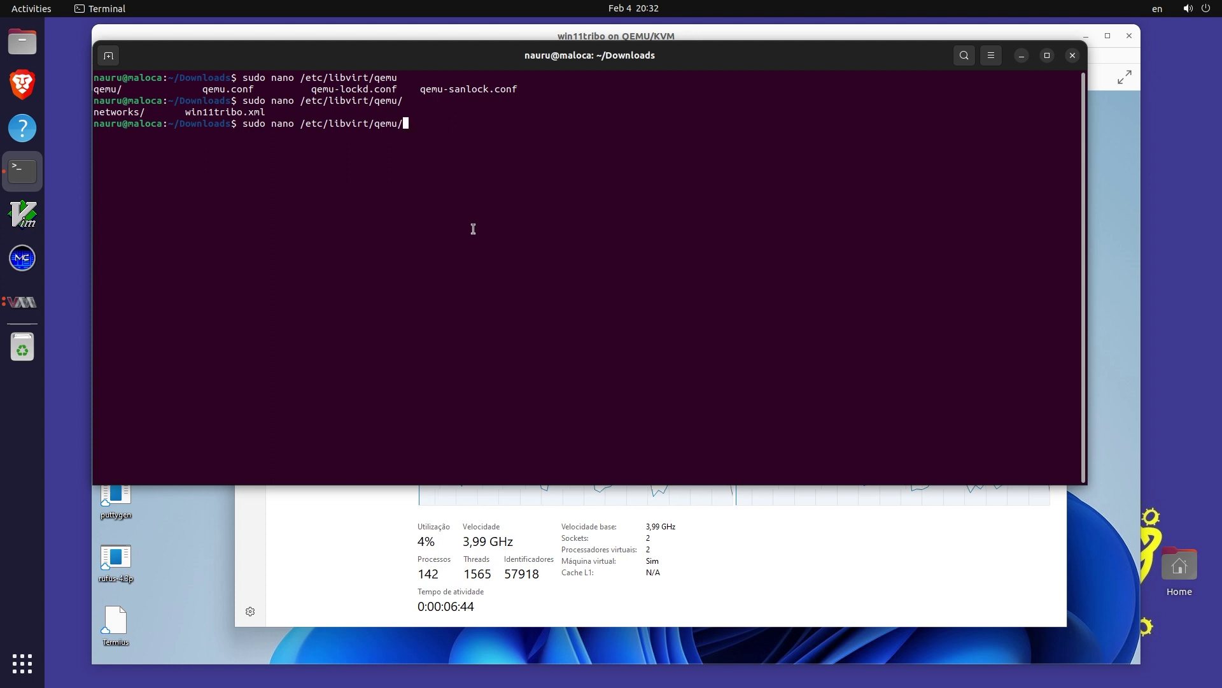
{"action": "type", "text": "wi"}
{"action": "key", "text": "Tab"}
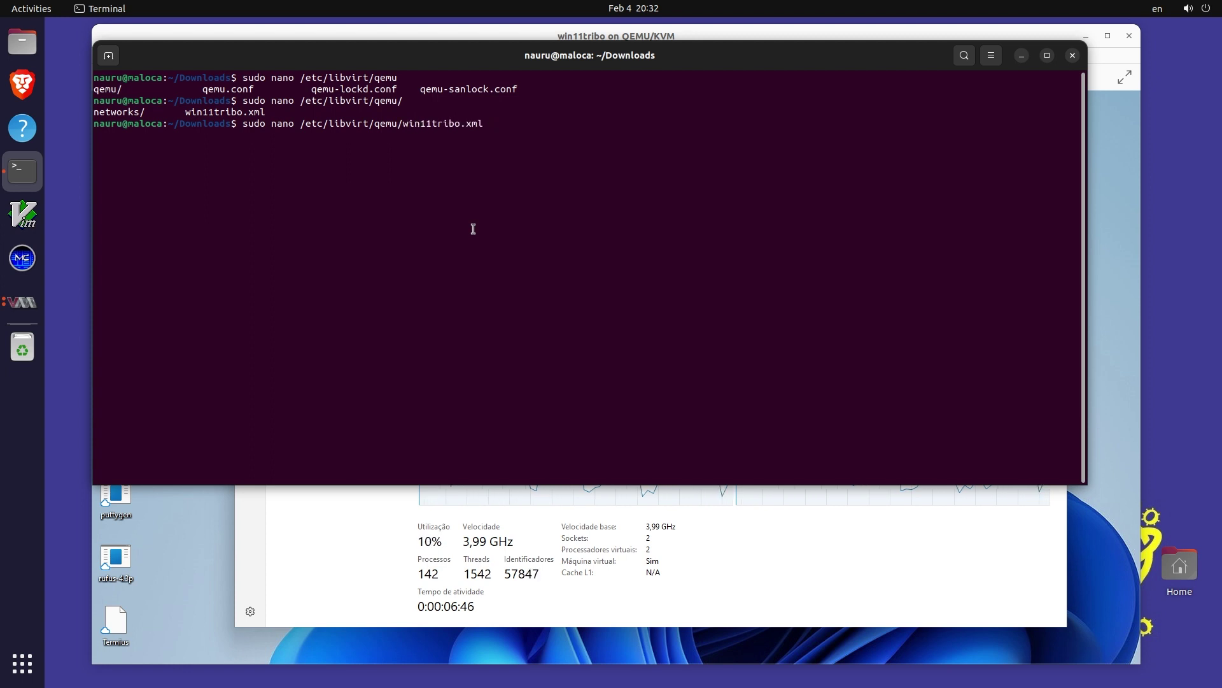
{"action": "key", "text": "Return"}
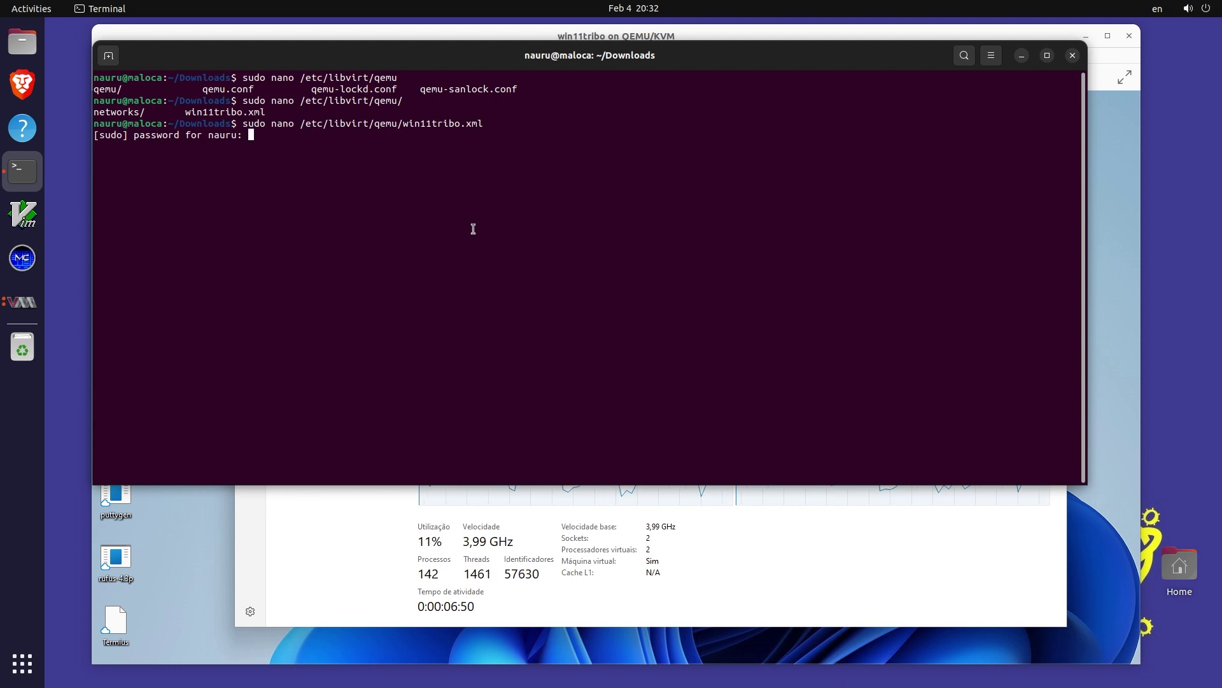
{"action": "key", "text": "Return"}
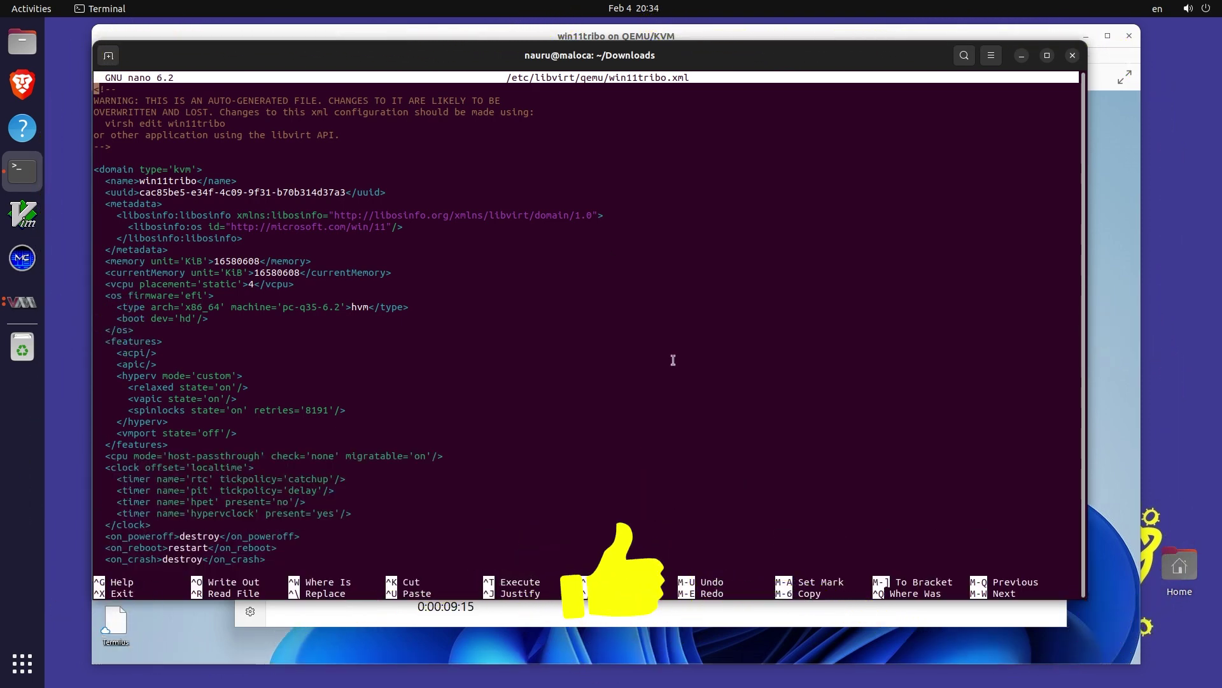
Paste the <topology> element on a new line below the <cpu> line
{"action": "key", "text": "Down"}
{"action": "key", "text": "Down"}
{"action": "key", "text": "Down"}
{"action": "key", "text": "Down"}
{"action": "key", "text": "Down"}
{"action": "key", "text": "Down"}
{"action": "key", "text": "Down"}
{"action": "key", "text": "Down"}
{"action": "key", "text": "Down"}
{"action": "key", "text": "Down"}
{"action": "key", "text": "Down"}
{"action": "key", "text": "Down"}
{"action": "key", "text": "Down"}
{"action": "key", "text": "Down"}
{"action": "key", "text": "Down"}
{"action": "key", "text": "Down"}
{"action": "key", "text": "Down"}
{"action": "key", "text": "Down"}
{"action": "key", "text": "Down"}
{"action": "key", "text": "Down"}
{"action": "key", "text": "End"}
{"action": "key", "text": "Return"}
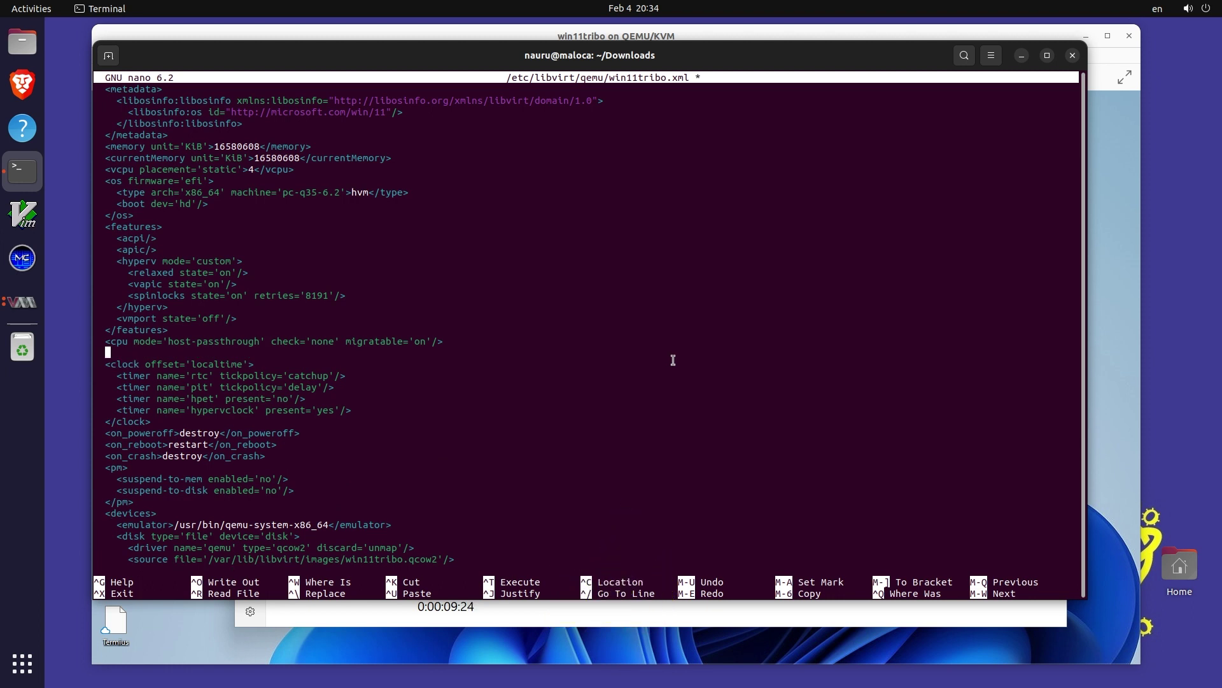
{"action": "right_click", "coordinate": [675, 365]}
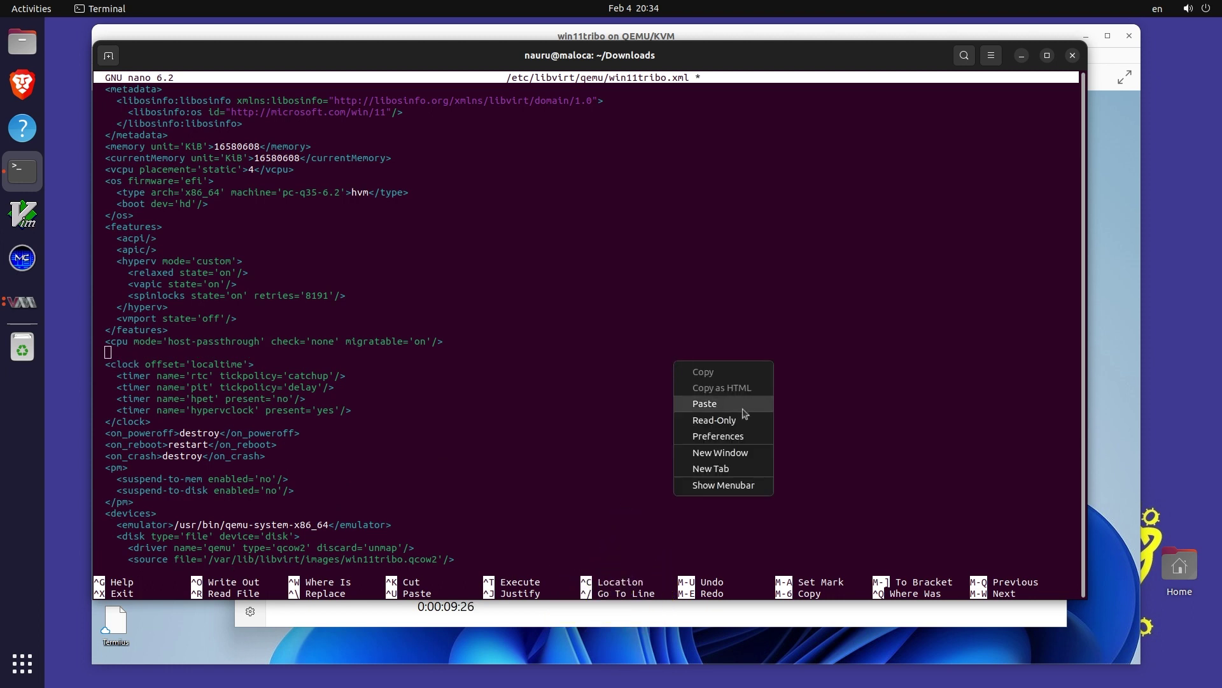
{"action": "left_click", "coordinate": [726, 399]}
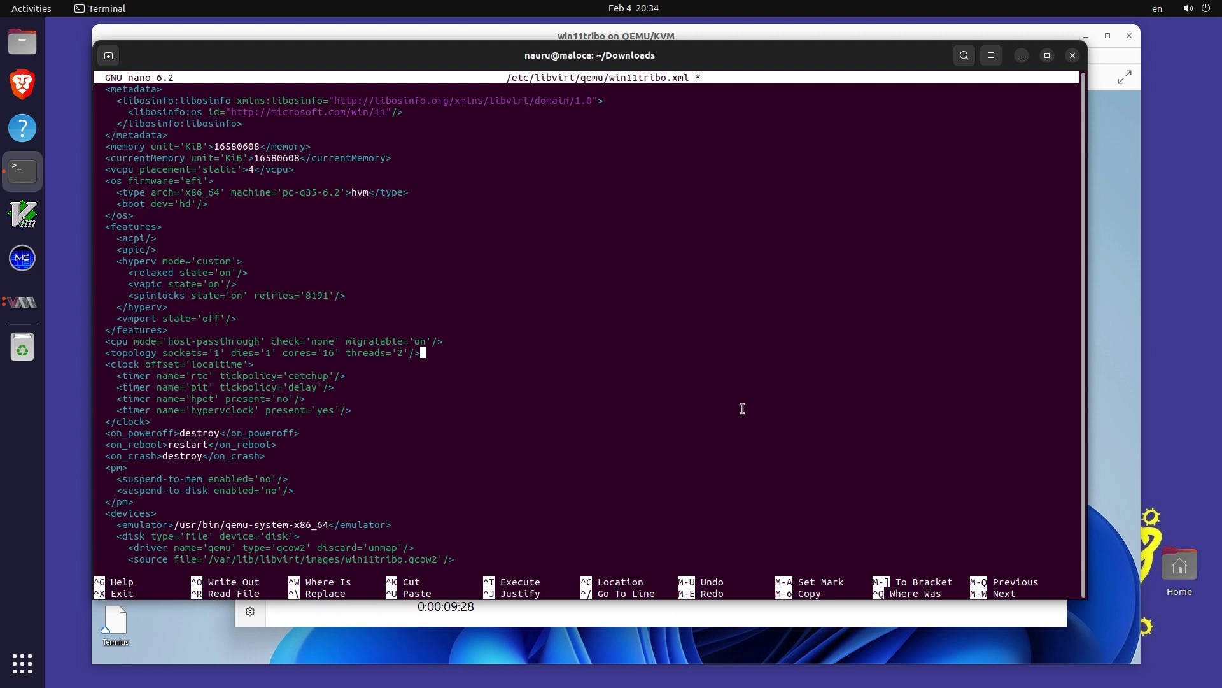
Change the topology's cores value to 2
{"action": "key", "text": "Left"}
{"action": "key", "text": "Left"}
{"action": "key", "text": "Left"}
{"action": "key", "text": "Left"}
{"action": "key", "text": "Left"}
{"action": "key", "text": "Left"}
{"action": "key", "text": "Left"}
{"action": "key", "text": "Left"}
{"action": "key", "text": "Left"}
{"action": "key", "text": "Left"}
{"action": "key", "text": "Left"}
{"action": "key", "text": "Left"}
{"action": "key", "text": "Left"}
{"action": "key", "text": "Left"}
{"action": "key", "text": "Left"}
{"action": "key", "text": "Left"}
{"action": "key", "text": "Left"}
{"action": "key", "text": "Delete"}
{"action": "key", "text": "Right"}
{"action": "key", "text": "Right"}
{"action": "key", "text": "Right"}
{"action": "key", "text": "Right"}
{"action": "key", "text": "Right"}
{"action": "key", "text": "Right"}
{"action": "key", "text": "Right"}
{"action": "key", "text": "Right"}
{"action": "key", "text": "Right"}
{"action": "key", "text": "Right"}
{"action": "key", "text": "Right"}
{"action": "key", "text": "Left"}
{"action": "key", "text": "Left"}
{"action": "key", "text": "Left"}
{"action": "key", "text": "Left"}
{"action": "key", "text": "Left"}
{"action": "key", "text": "Left"}
{"action": "key", "text": "Left"}
{"action": "key", "text": "Left"}
{"action": "key", "text": "Left"}
{"action": "key", "text": "Left"}
{"action": "key", "text": "Up"}
{"action": "key", "text": "Up"}
{"action": "key", "text": "Up"}
{"action": "key", "text": "Up"}
{"action": "key", "text": "Up"}
{"action": "key", "text": "Up"}
{"action": "key", "text": "Up"}
{"action": "key", "text": "Up"}
{"action": "key", "text": "Up"}
{"action": "key", "text": "Up"}
{"action": "key", "text": "Up"}
{"action": "key", "text": "Up"}
{"action": "key", "text": "Up"}
{"action": "key", "text": "Up"}
{"action": "key", "text": "Up"}
{"action": "key", "text": "Left"}
{"action": "key", "text": "Left"}
{"action": "key", "text": "Left"}
{"action": "key", "text": "Left"}
{"action": "key", "text": "Left"}
{"action": "key", "text": "Left"}
{"action": "key", "text": "Left"}
{"action": "key", "text": "Left"}
{"action": "key", "text": "Down"}
{"action": "key", "text": "Down"}
{"action": "key", "text": "Down"}
{"action": "key", "text": "Down"}
{"action": "key", "text": "Down"}
{"action": "key", "text": "Down"}
{"action": "key", "text": "Down"}
{"action": "key", "text": "Down"}
{"action": "key", "text": "Down"}
{"action": "key", "text": "Down"}
{"action": "key", "text": "Down"}
{"action": "key", "text": "Down"}
{"action": "key", "text": "Down"}
{"action": "key", "text": "Down"}
{"action": "key", "text": "Down"}
{"action": "key", "text": "Down"}
{"action": "key", "text": "Right"}
{"action": "key", "text": "Right"}
{"action": "key", "text": "Right"}
{"action": "key", "text": "Right"}
{"action": "key", "text": "Right"}
{"action": "key", "text": "Right"}
{"action": "key", "text": "Right"}
{"action": "key", "text": "Right"}
{"action": "key", "text": "Right"}
{"action": "key", "text": "Right"}
{"action": "key", "text": "Right"}
{"action": "key", "text": "Right"}
{"action": "key", "text": "Right"}
{"action": "key", "text": "Delete"}
{"action": "type", "text": "2"}
Make <cpu> an opening tag and add a closing </cpu> after the topology line
{"action": "key", "text": "Right"}
{"action": "key", "text": "Right"}
{"action": "key", "text": "Right"}
{"action": "key", "text": "Right"}
{"action": "key", "text": "Right"}
{"action": "key", "text": "Delete"}
{"action": "key", "text": "Down"}
{"action": "key", "text": "Return"}
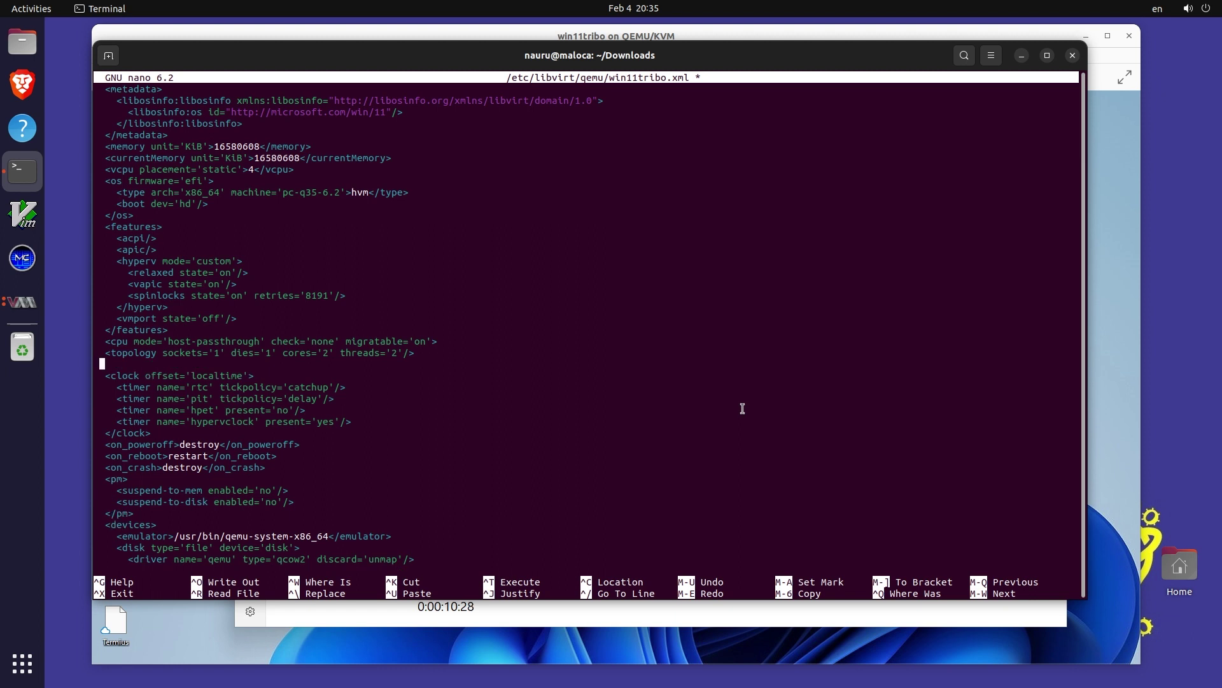
{"action": "type", "text": "<cpu"}
{"action": "key", "text": "Left"}
{"action": "key", "text": "Left"}
{"action": "key", "text": "Left"}
{"action": "type", "text": "/cpu>"}
Save win11tribo.xml and exit nano
{"action": "key", "text": "Down"}
{"action": "key", "text": "Down"}
{"action": "key", "text": "Down"}
{"action": "key", "text": "Down"}
{"action": "key", "text": "Down"}
{"action": "key", "text": "Down"}
{"action": "key", "text": "Down"}
{"action": "key", "text": "Down"}
{"action": "key", "text": "Down"}
{"action": "key", "text": "Down"}
{"action": "key", "text": "Down"}
{"action": "key", "text": "Down"}
{"action": "key", "text": "Down"}
{"action": "key", "text": "Down"}
{"action": "key", "text": "Down"}
{"action": "key", "text": "Down"}
{"action": "key", "text": "Down"}
{"action": "key", "text": "Down"}
{"action": "key", "text": "Down"}
{"action": "scroll", "coordinate": [688, 349], "scroll_direction": "down", "scroll_amount": 20}
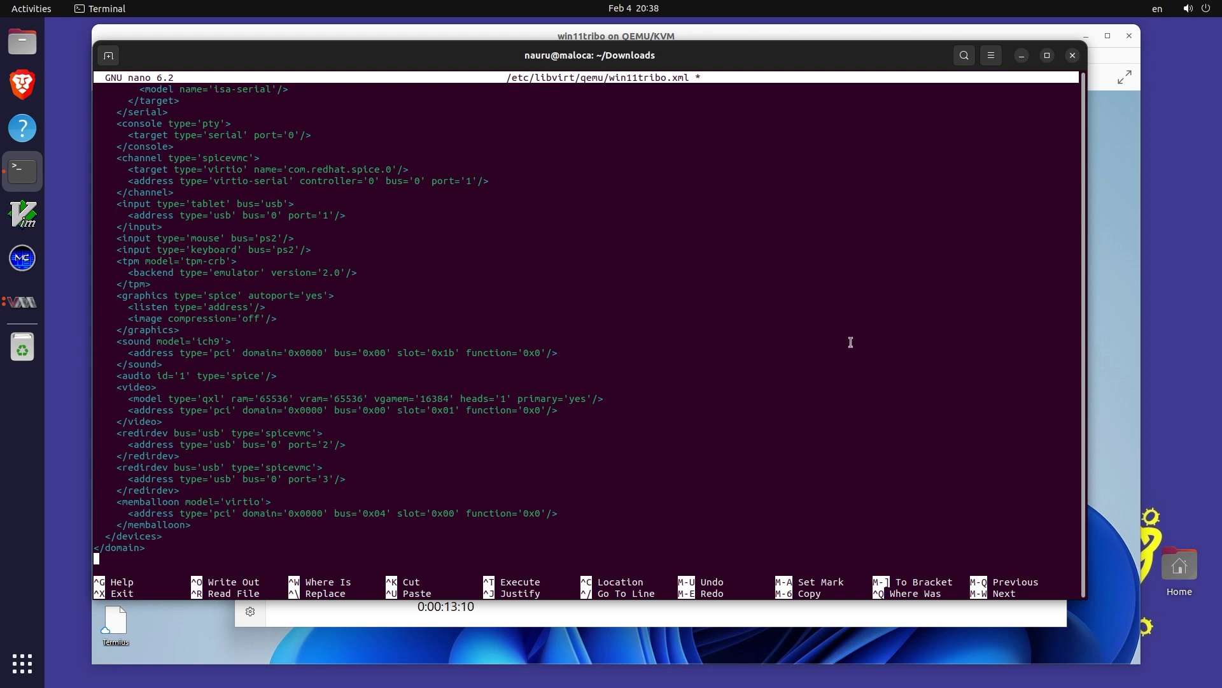
{"action": "key", "text": "ctrl+x"}
{"action": "key", "text": "y"}
{"action": "key", "text": "Return"}
Shut down the Windows 11 guest from its Start menu power options (Desligar)
{"action": "key", "text": "alt+Tab"}
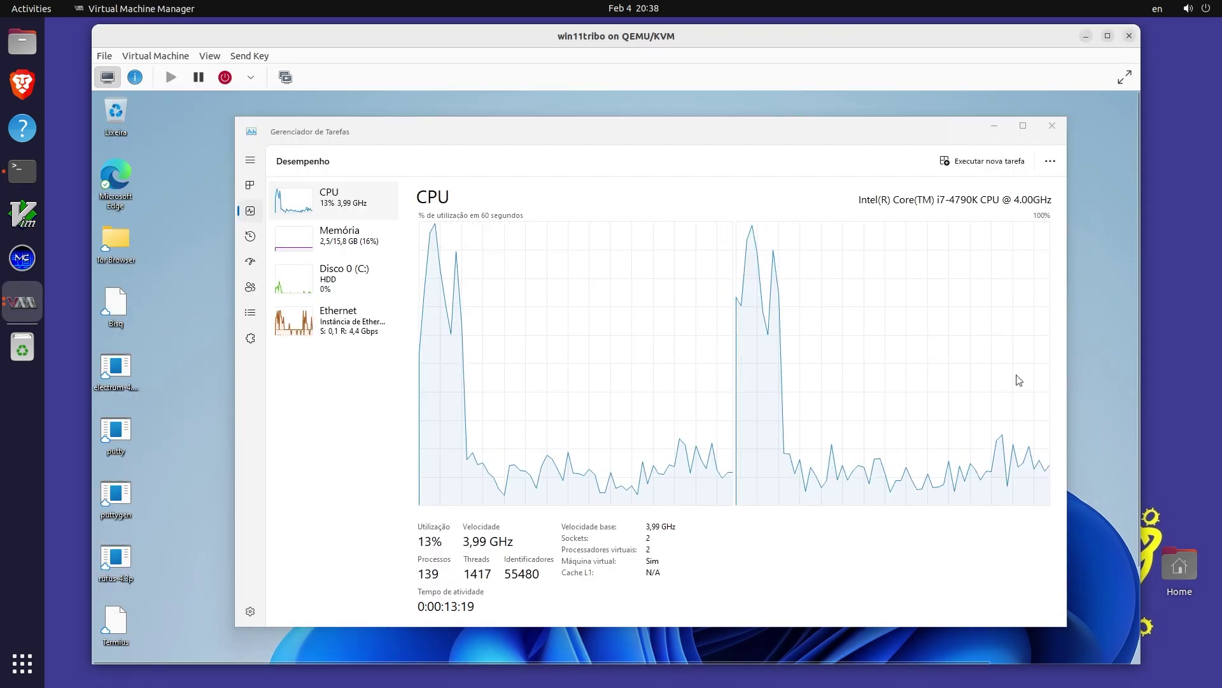
{"action": "left_click", "coordinate": [549, 652]}
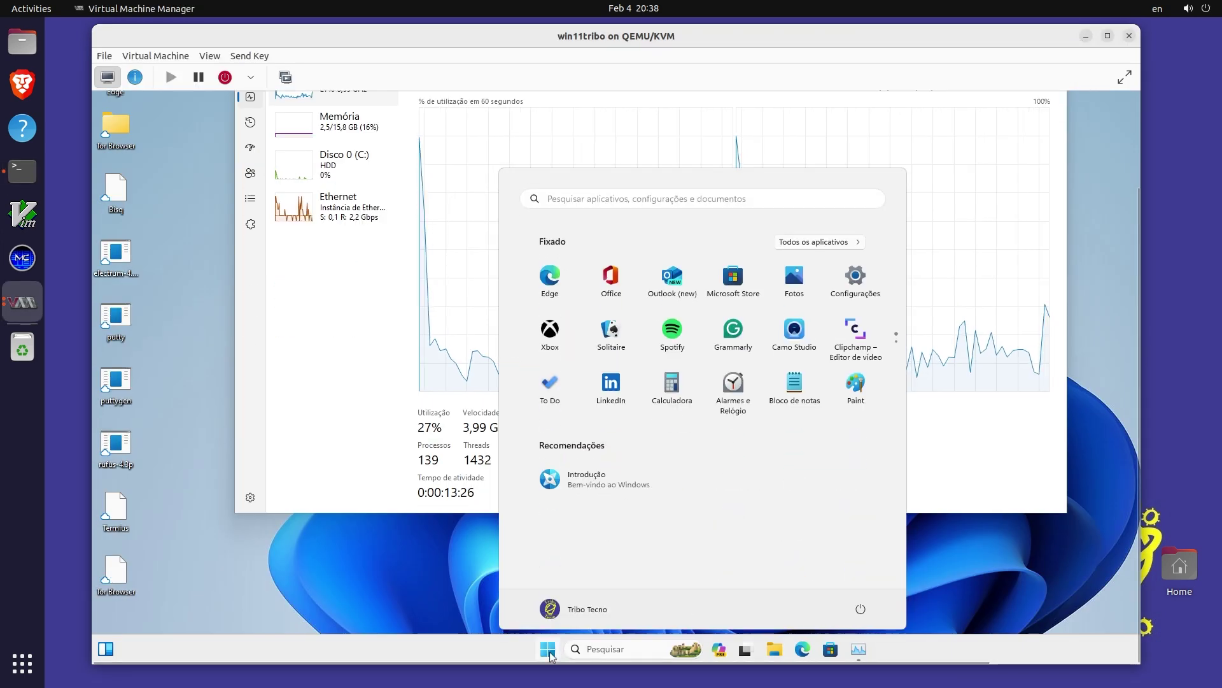
{"action": "left_click", "coordinate": [860, 605]}
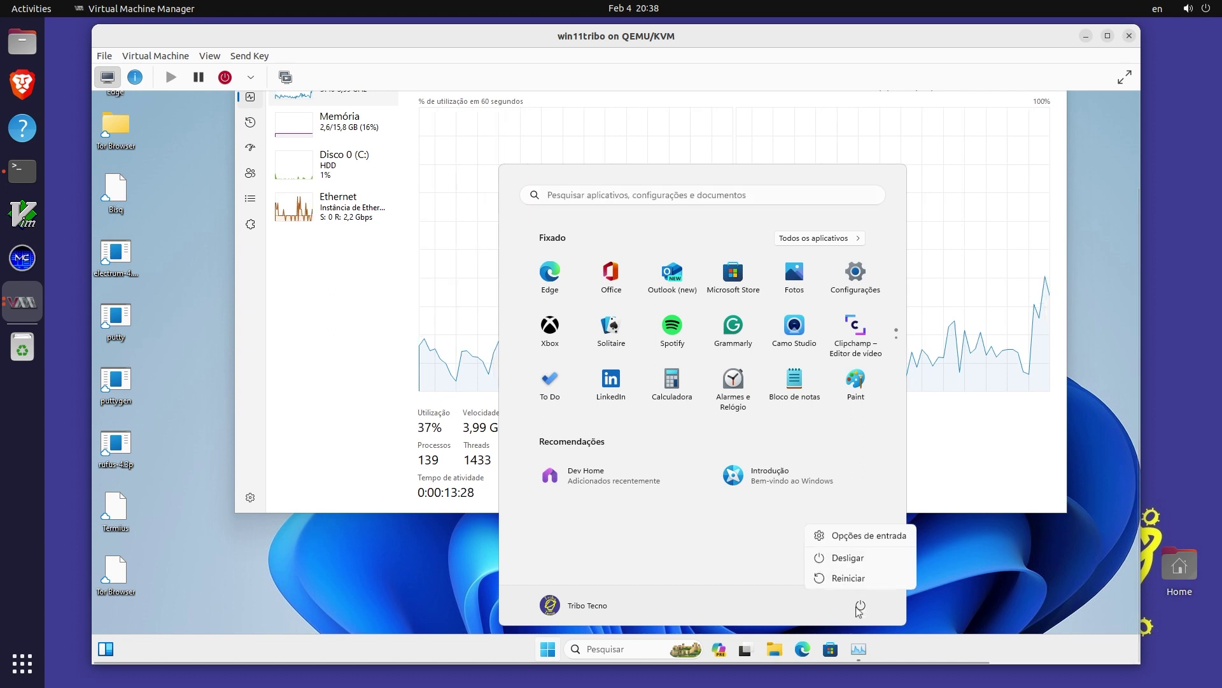
{"action": "left_click", "coordinate": [849, 557]}
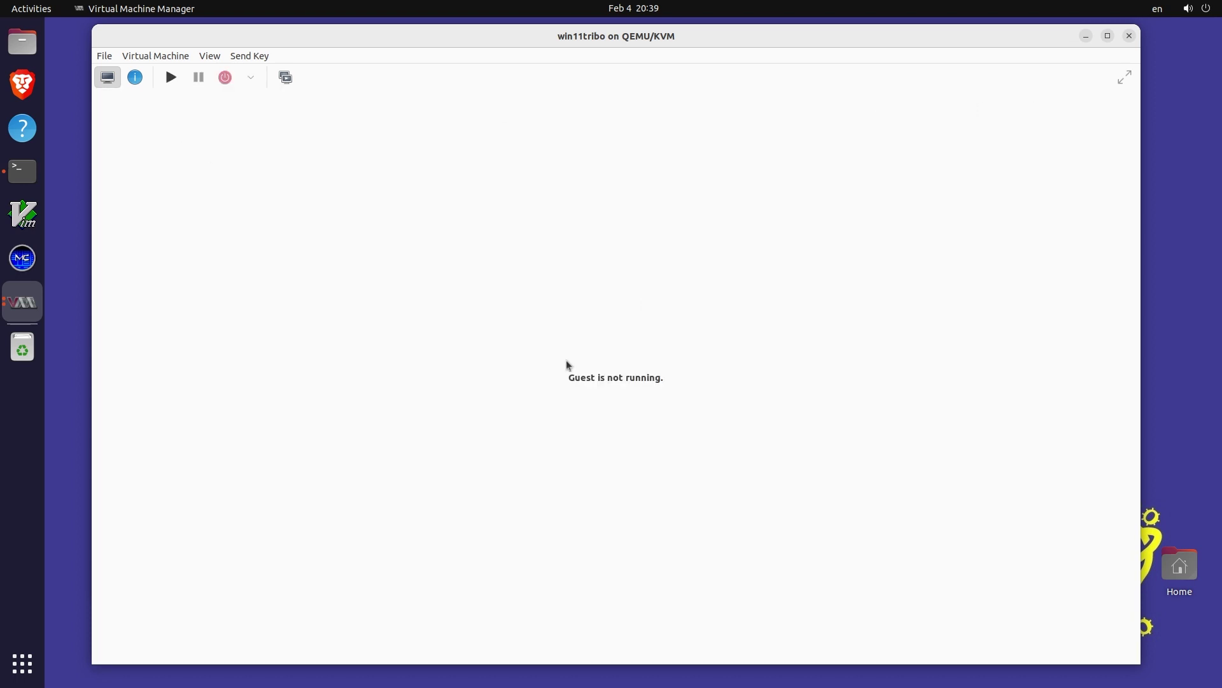
In Terminal, recall the previous sudo nano win11tribo.xml command and remove the word nano
{"action": "key", "text": "alt+Tab"}
{"action": "key", "text": "Up"}
{"action": "key", "text": "Home"}
{"action": "key", "text": "ctrl+Right"}
{"action": "key", "text": "ctrl+Right"}
{"action": "key", "text": "BackSpace"}
{"action": "key", "text": "BackSpace"}
{"action": "key", "text": "BackSpace"}
{"action": "key", "text": "BackSpace"}
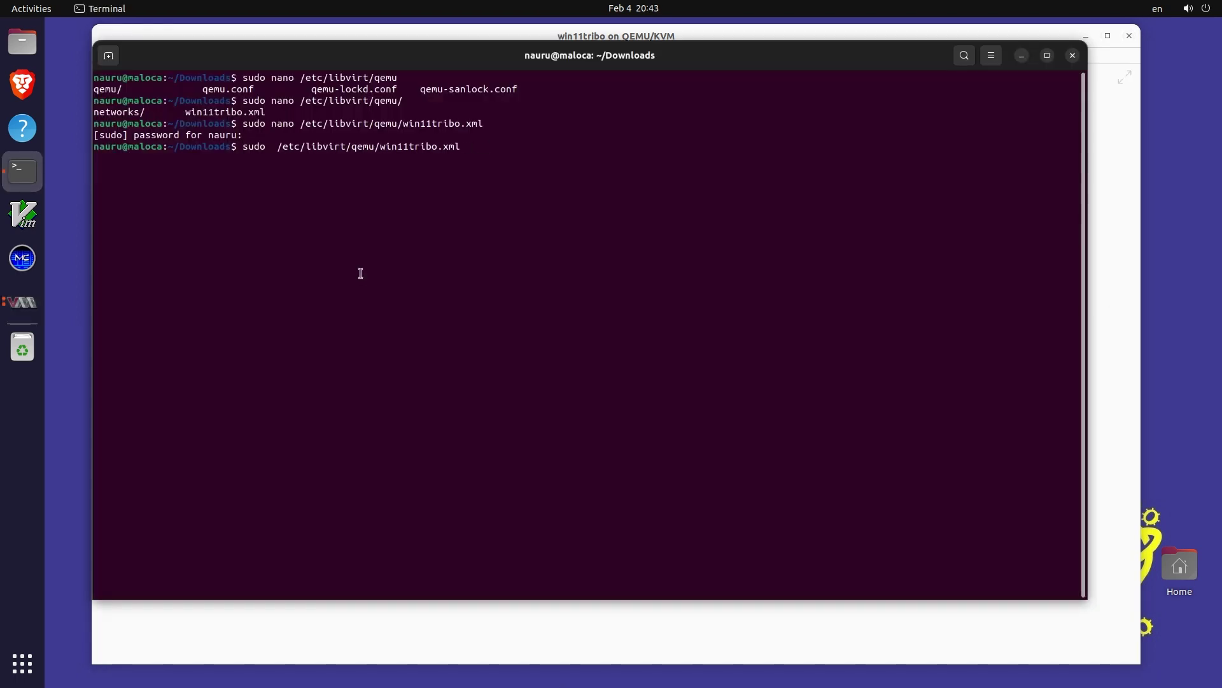
Run sudo virsh define /etc/libvirt/qemu/win11tribo.xml to load the edited CPU layout
{"action": "type", "text": "virsh def"}
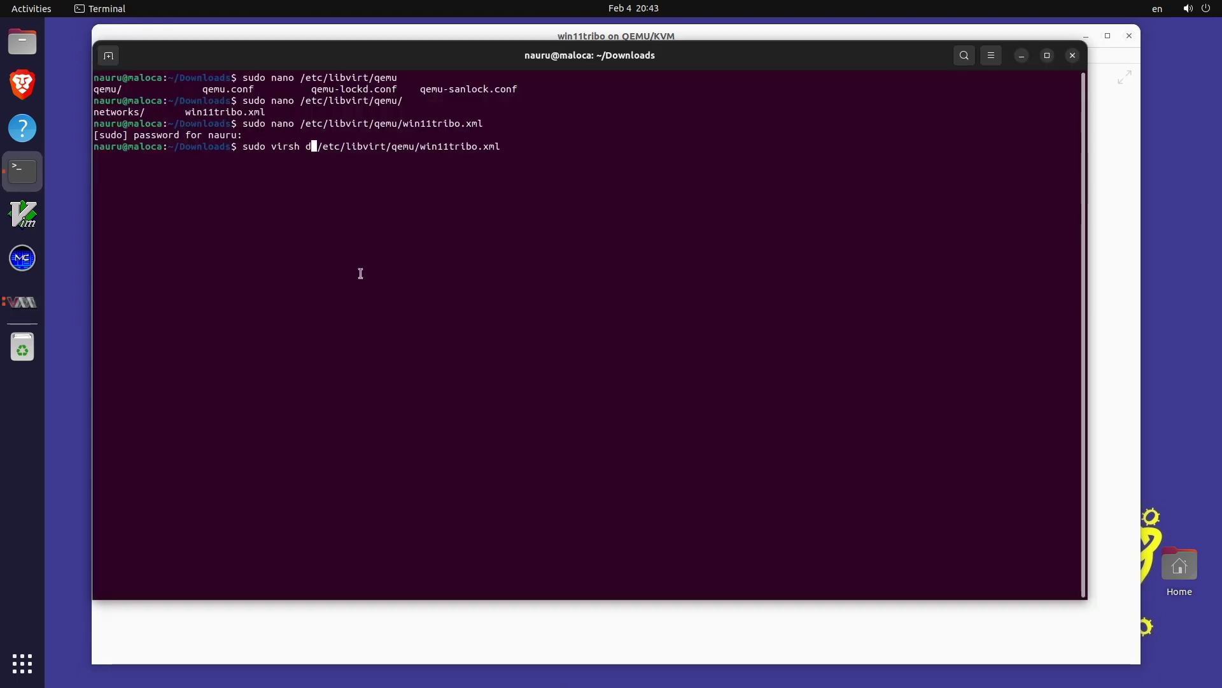
{"action": "type", "text": "ine"}
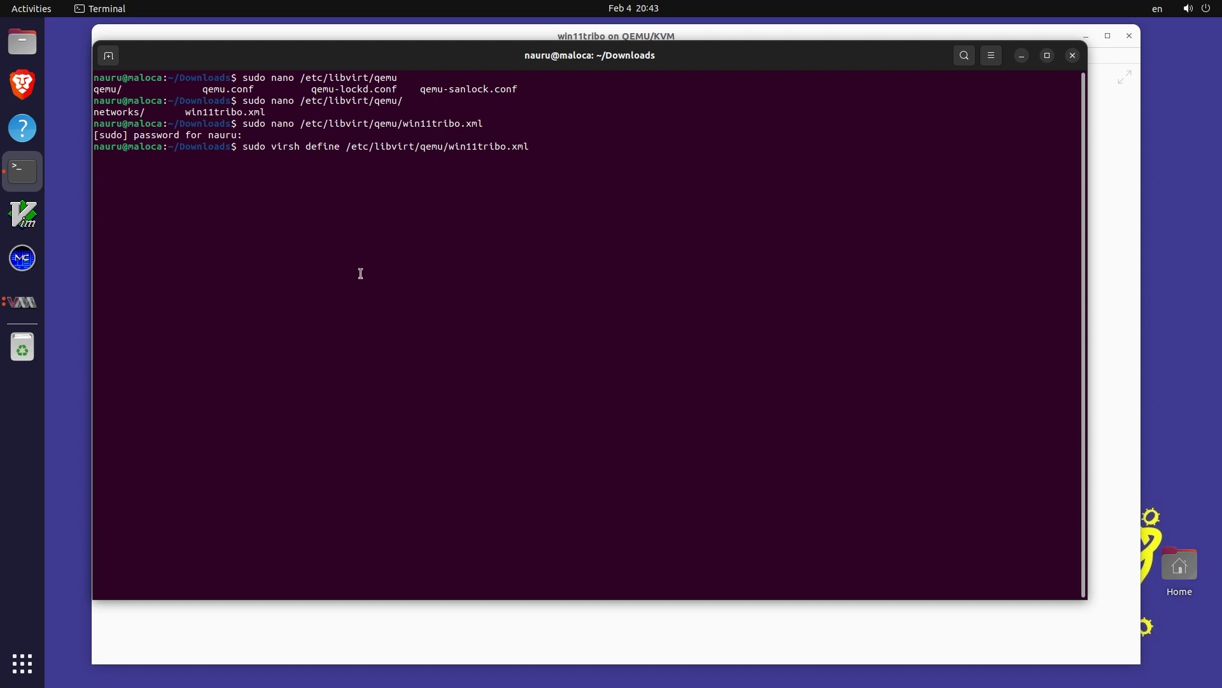
{"action": "key", "text": "Return"}
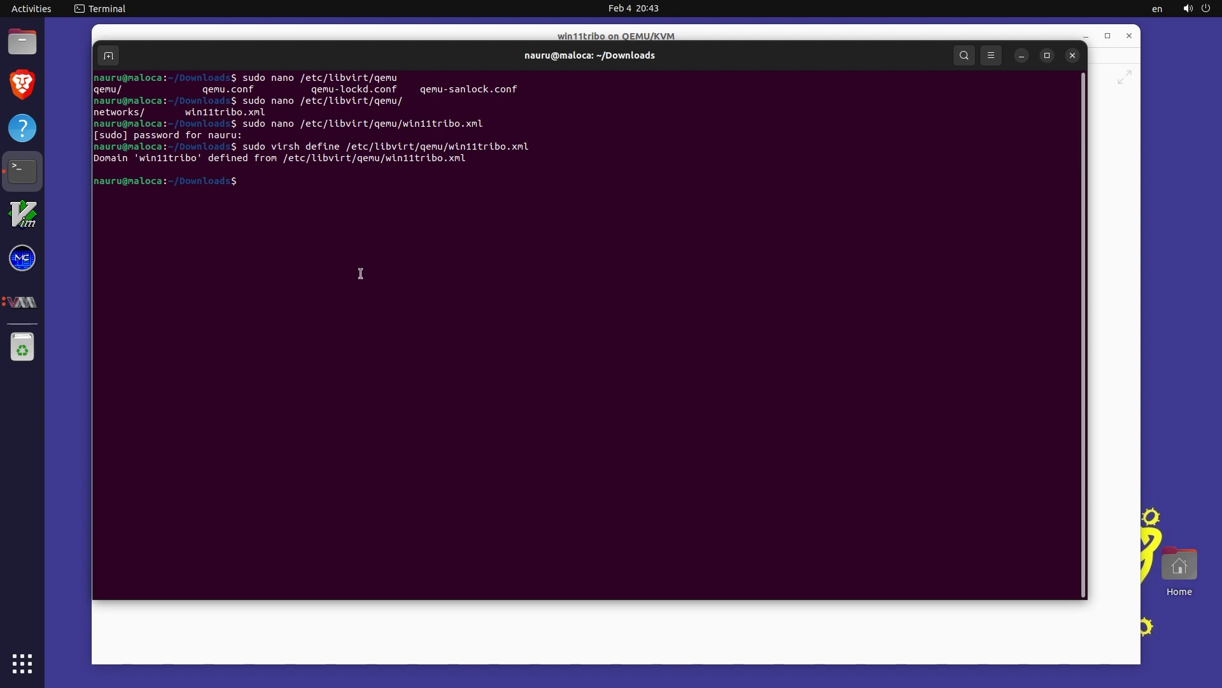
{"action": "key", "text": "alt+Tab"}
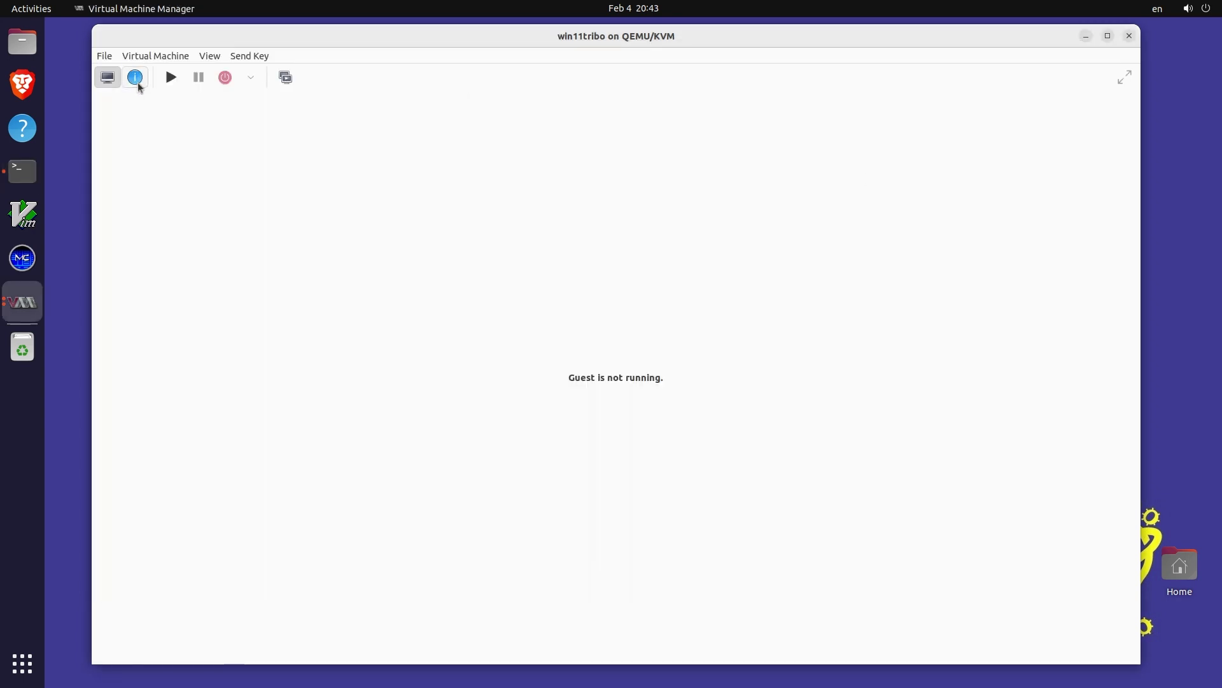
Start win11tribo and check Task Manager reports 1 socket and 4 virtual processors
{"action": "left_click", "coordinate": [171, 78]}
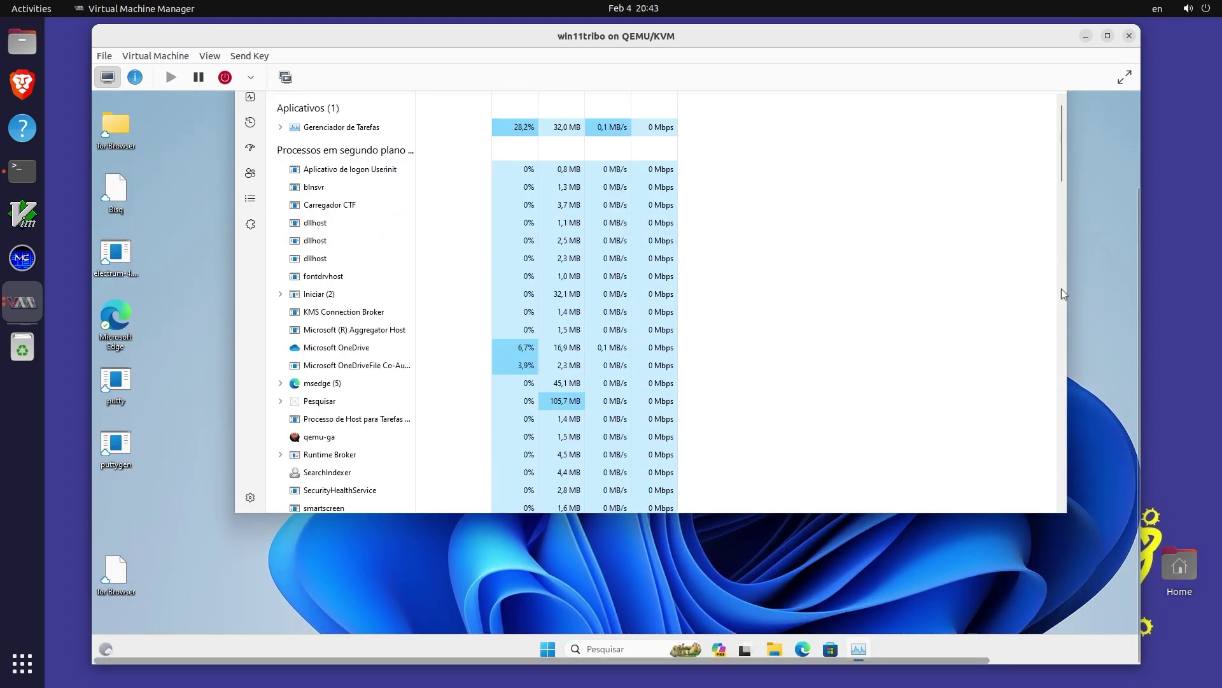
{"action": "left_click", "coordinate": [250, 185]}
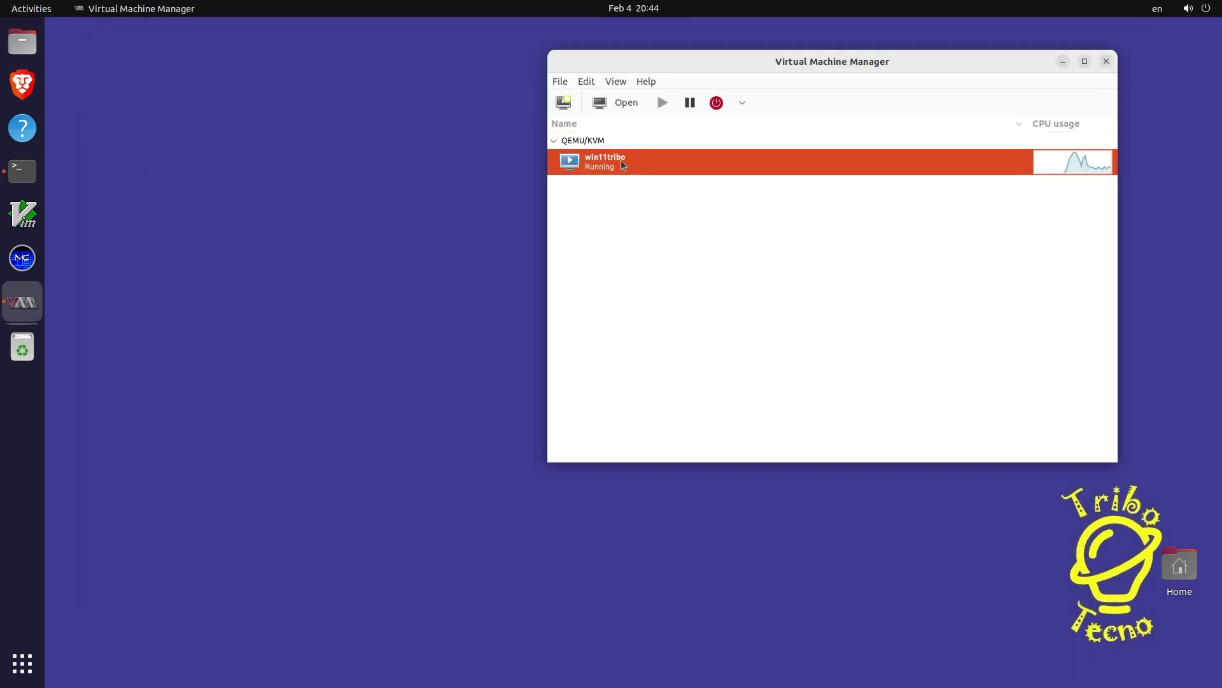
{"action": "double_click", "coordinate": [623, 166]}
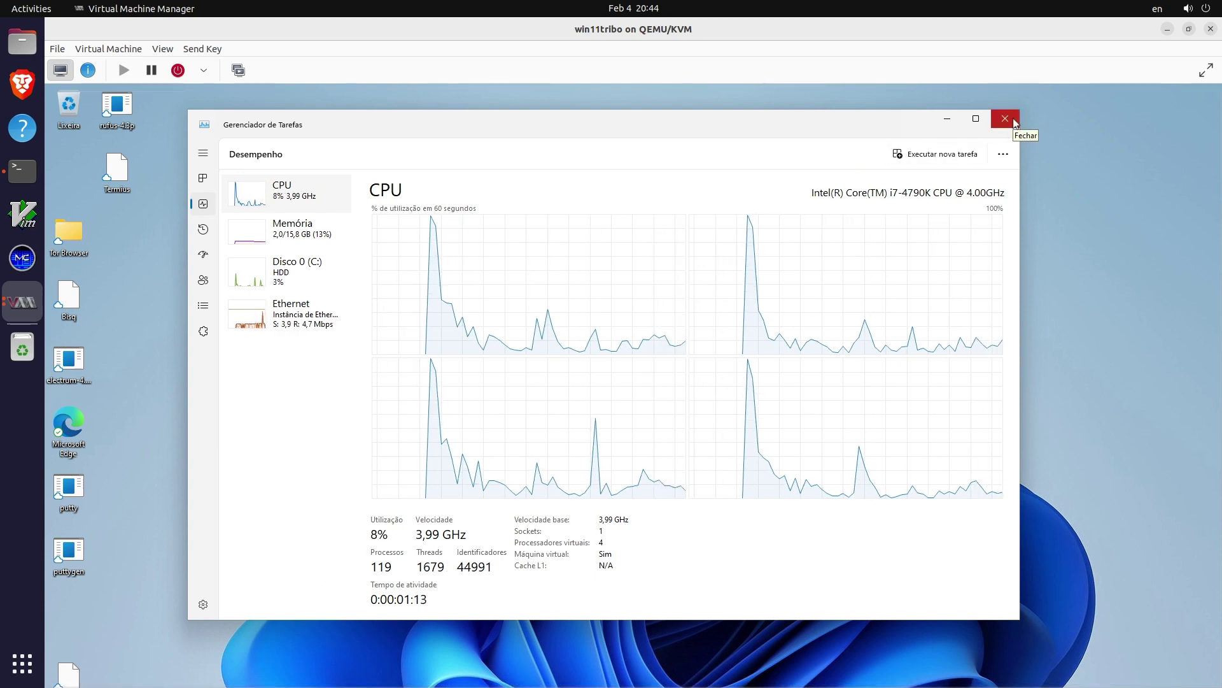
{"action": "left_click", "coordinate": [8, 175]}
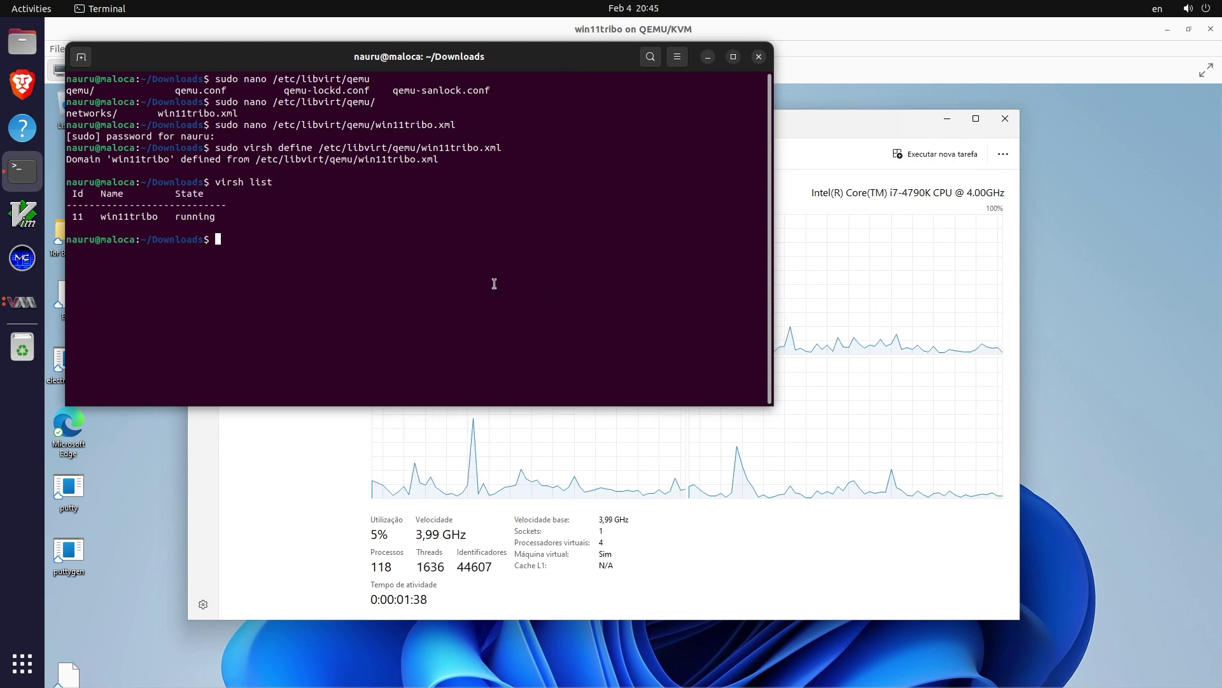
Run virsh shutdown win11tribo, check virsh list, and clear the screen
{"action": "type", "text": "virsh sh"}
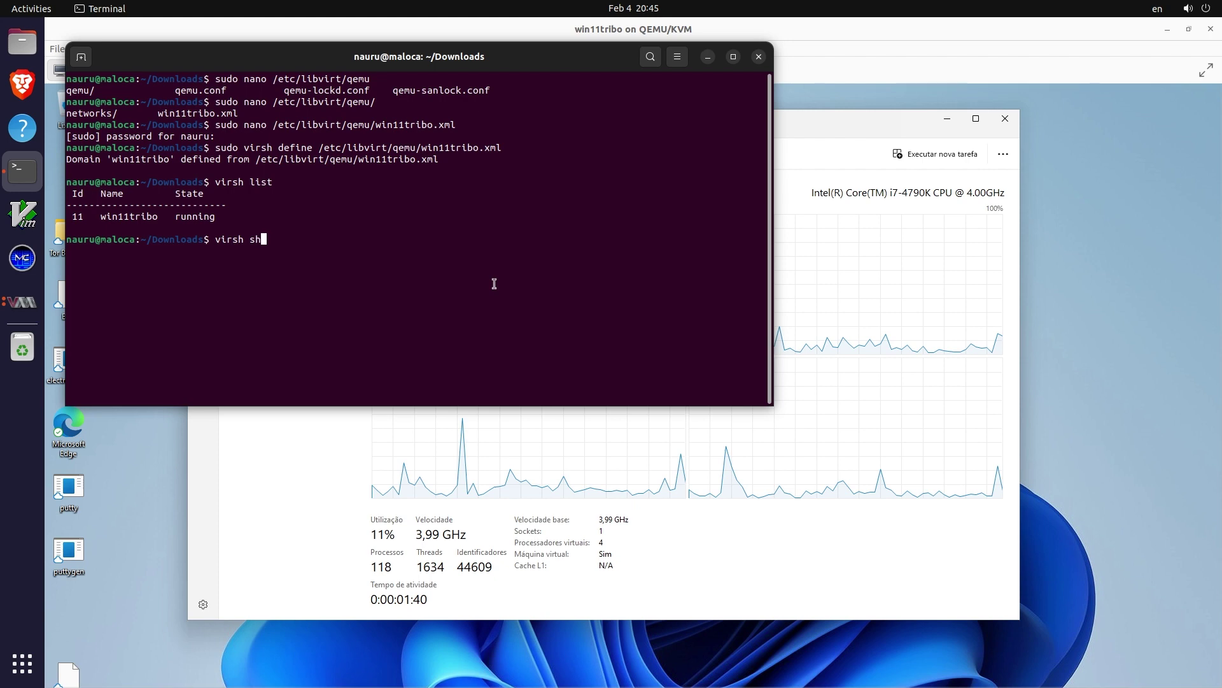
{"action": "type", "text": "utdown "}
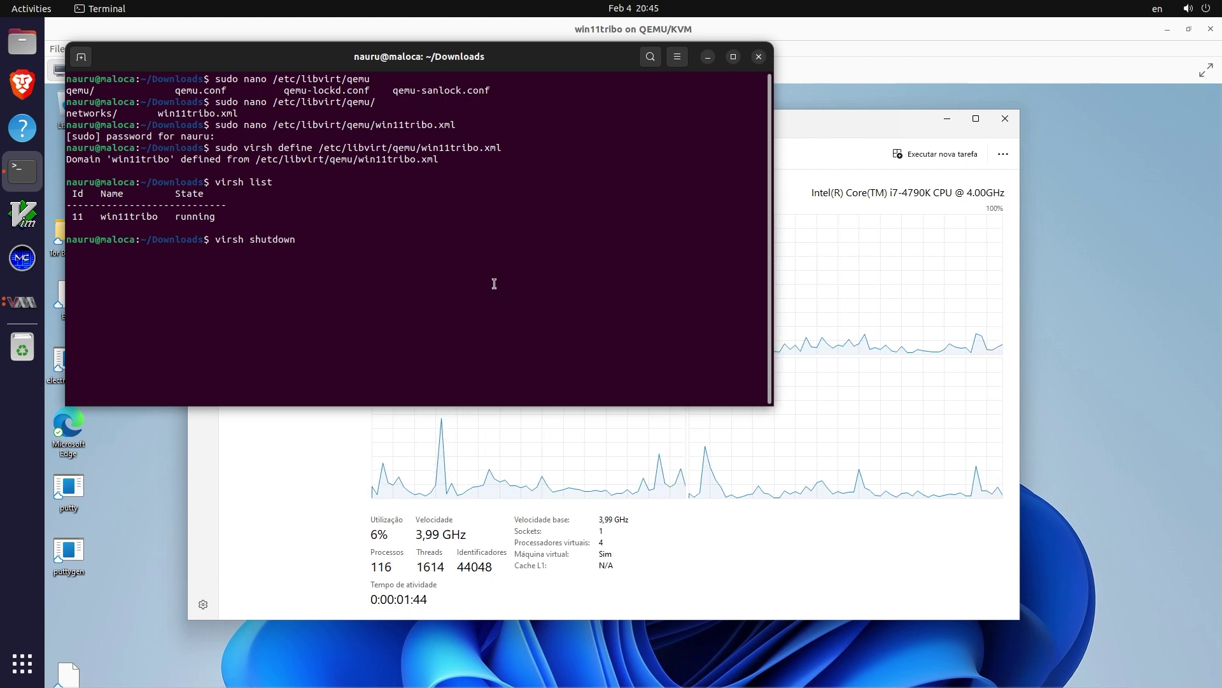
{"action": "type", "text": "win11t"}
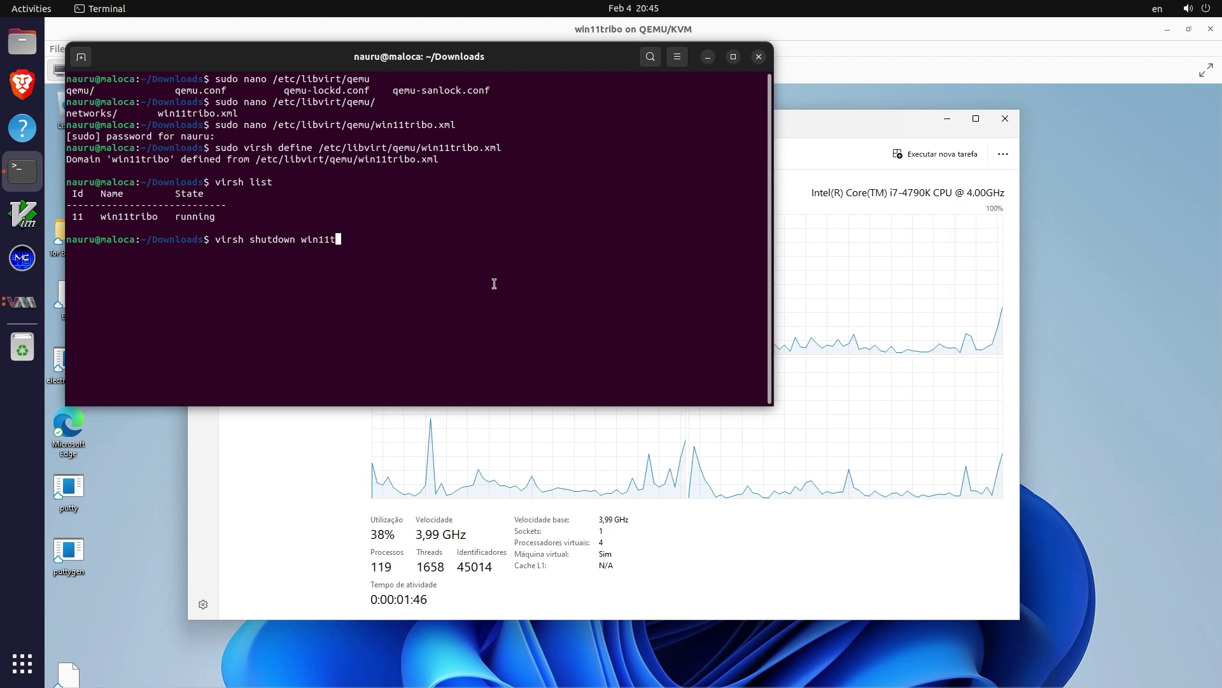
{"action": "type", "text": "ribo"}
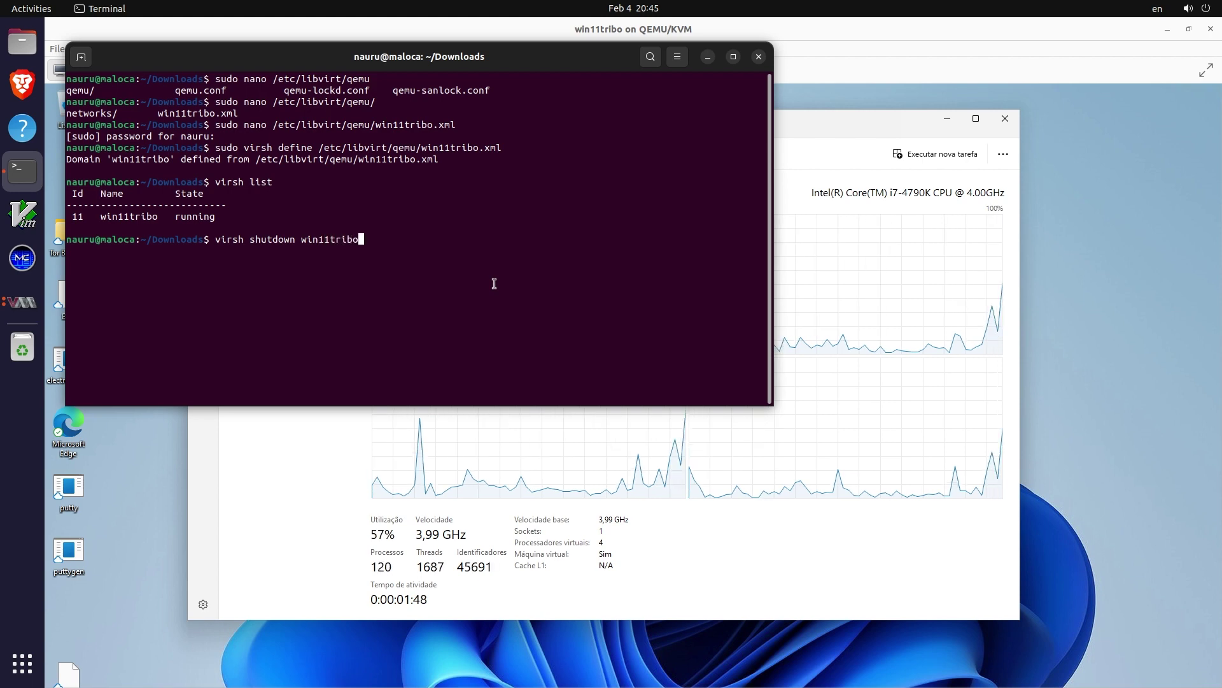
{"action": "key", "text": "Return"}
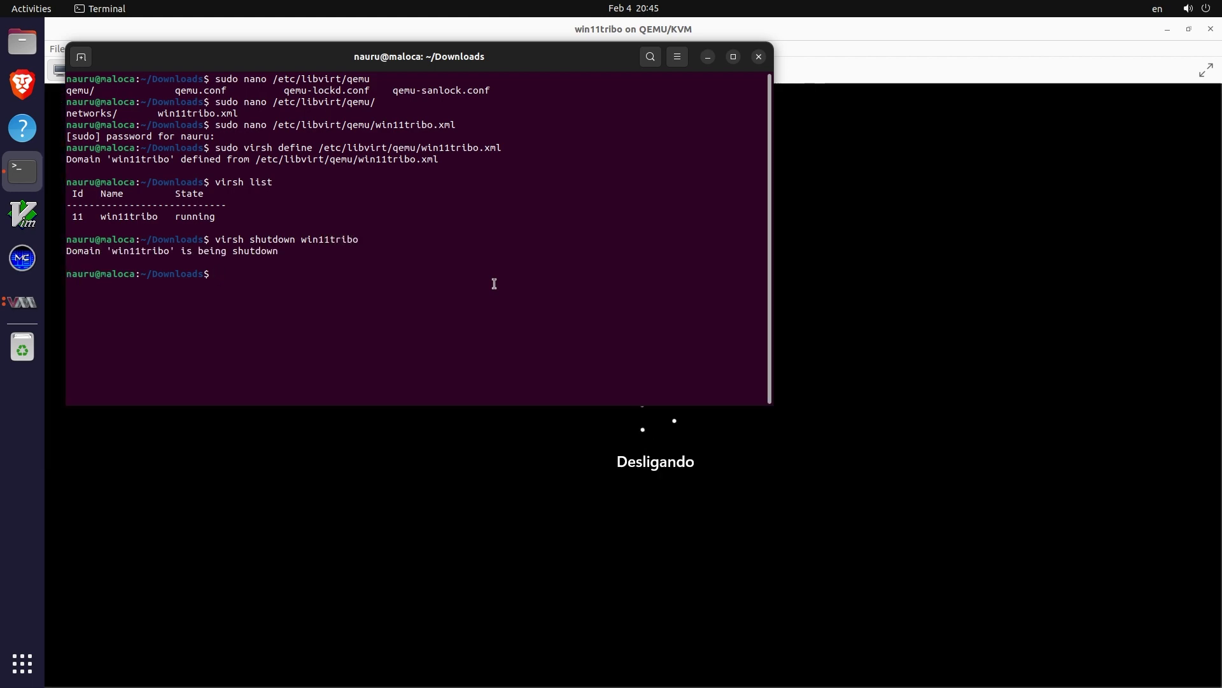
{"action": "type", "text": "virsh list"}
{"action": "key", "text": "Return"}
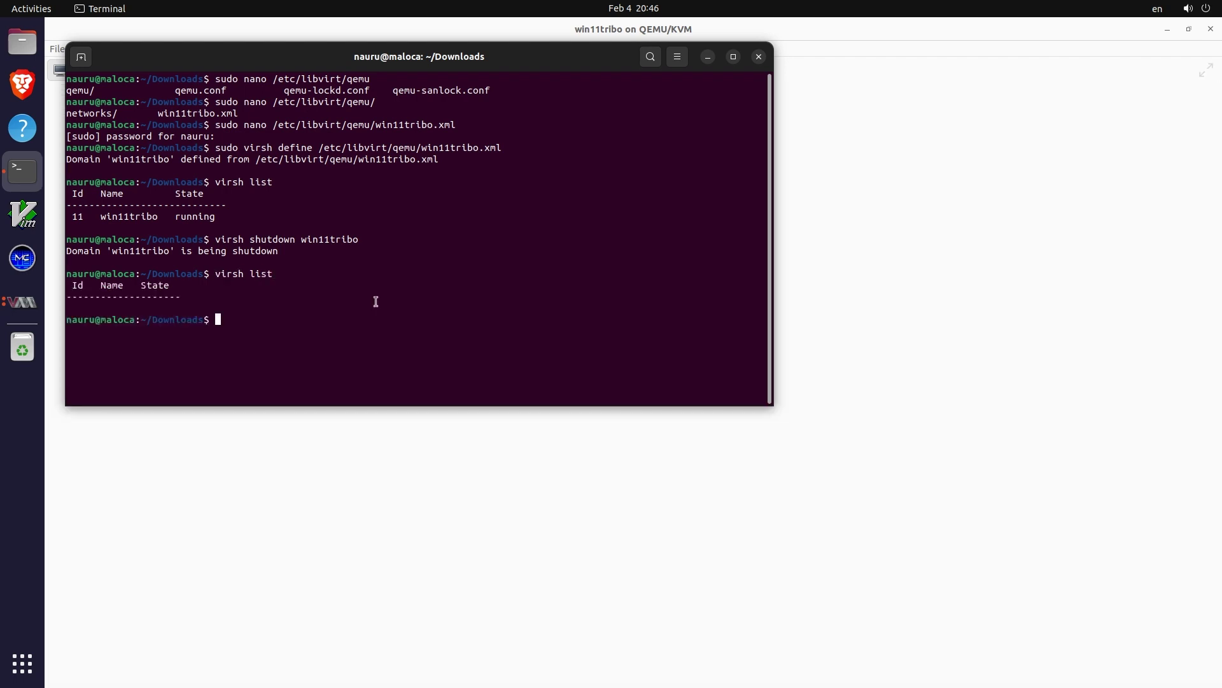
{"action": "type", "text": "clear"}
{"action": "key", "text": "Return"}
Run virsh start win11tribo to boot the guest again
{"action": "type", "text": "v"}
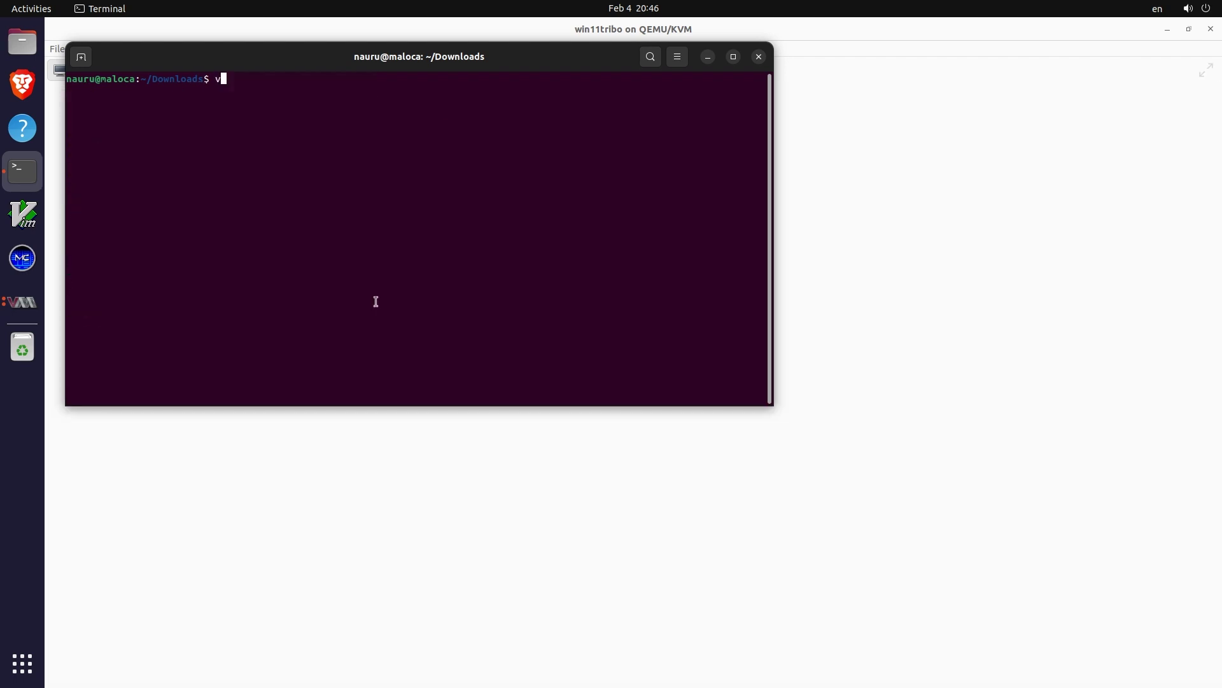
{"action": "type", "text": "irsh "}
{"action": "type", "text": "list"}
{"action": "key", "text": "BackSpace"}
{"action": "key", "text": "BackSpace"}
{"action": "key", "text": "BackSpace"}
{"action": "key", "text": "BackSpace"}
{"action": "type", "text": "shutdown win11tribo"}
{"action": "key", "text": "Left"}
{"action": "key", "text": "Left"}
{"action": "key", "text": "Left"}
{"action": "key", "text": "Left"}
{"action": "key", "text": "Left"}
{"action": "key", "text": "Left"}
{"action": "key", "text": "Left"}
{"action": "key", "text": "Left"}
{"action": "key", "text": "Left"}
{"action": "key", "text": "Left"}
{"action": "key", "text": "Right"}
{"action": "key", "text": "BackSpace"}
{"action": "key", "text": "BackSpace"}
{"action": "key", "text": "BackSpace"}
{"action": "key", "text": "BackSpace"}
{"action": "key", "text": "BackSpace"}
{"action": "key", "text": "BackSpace"}
{"action": "key", "text": "BackSpace"}
{"action": "key", "text": "BackSpace"}
{"action": "type", "text": "start"}
{"action": "key", "text": "Return"}
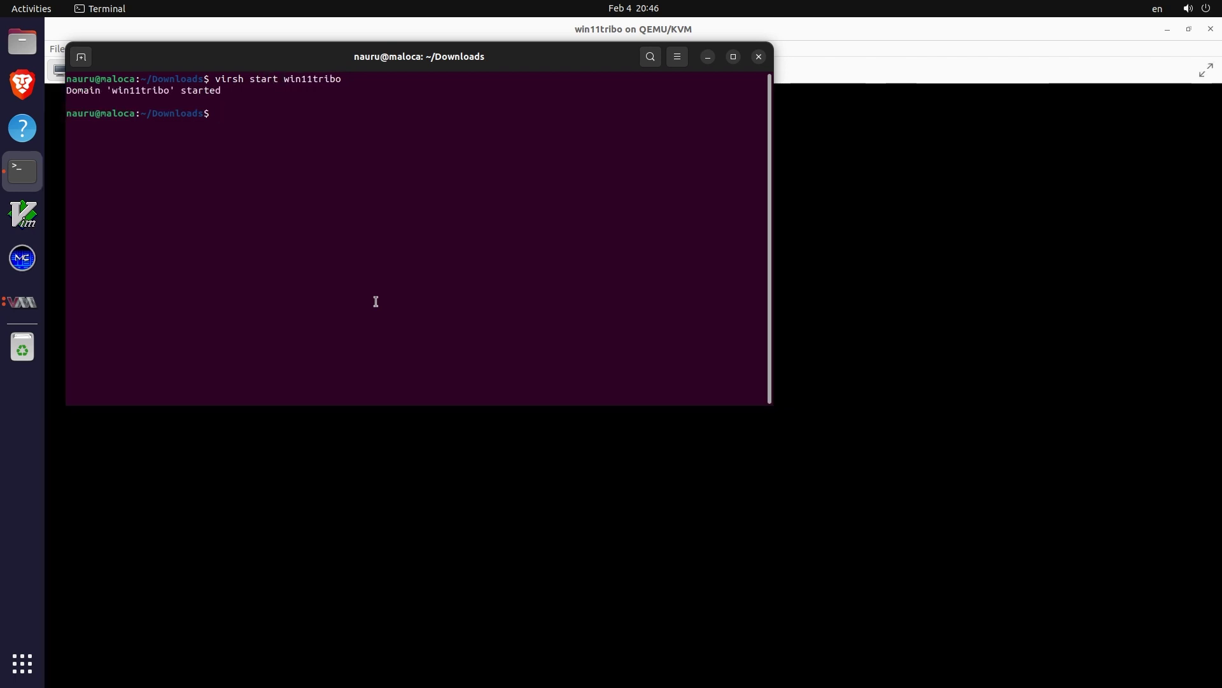
{"action": "key", "text": "alt+Tab"}
Sign in to the guest and reach the Remote Desktop settings page via the computer's properties
{"action": "left_click", "coordinate": [665, 523]}
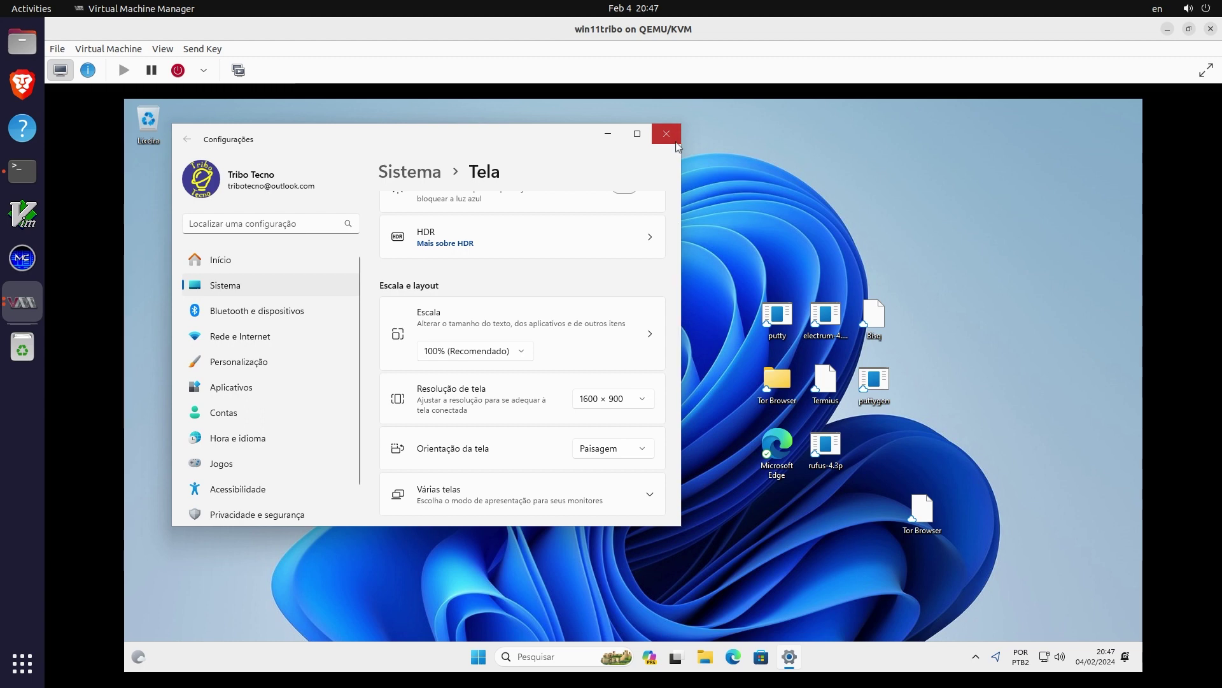
{"action": "scroll", "coordinate": [255, 510], "scroll_direction": "down", "scroll_amount": 1}
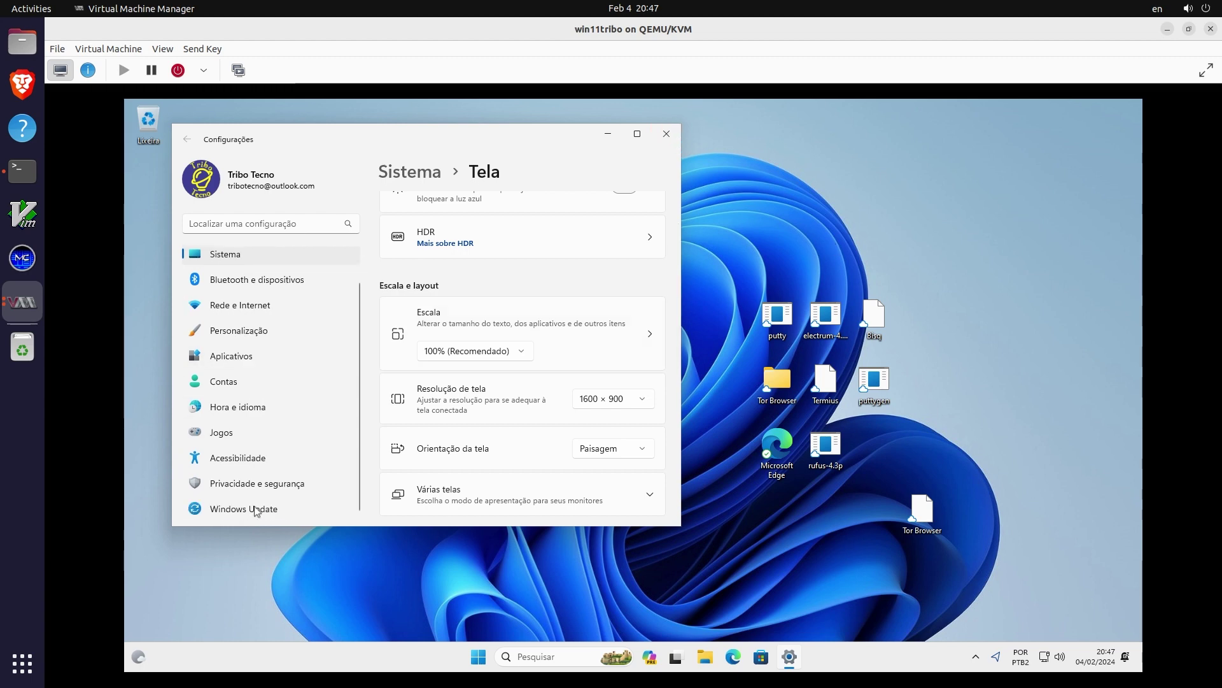
{"action": "left_click", "coordinate": [666, 133]}
{"action": "key", "text": "super+e"}
{"action": "right_click", "coordinate": [254, 444]}
{"action": "left_click", "coordinate": [300, 567]}
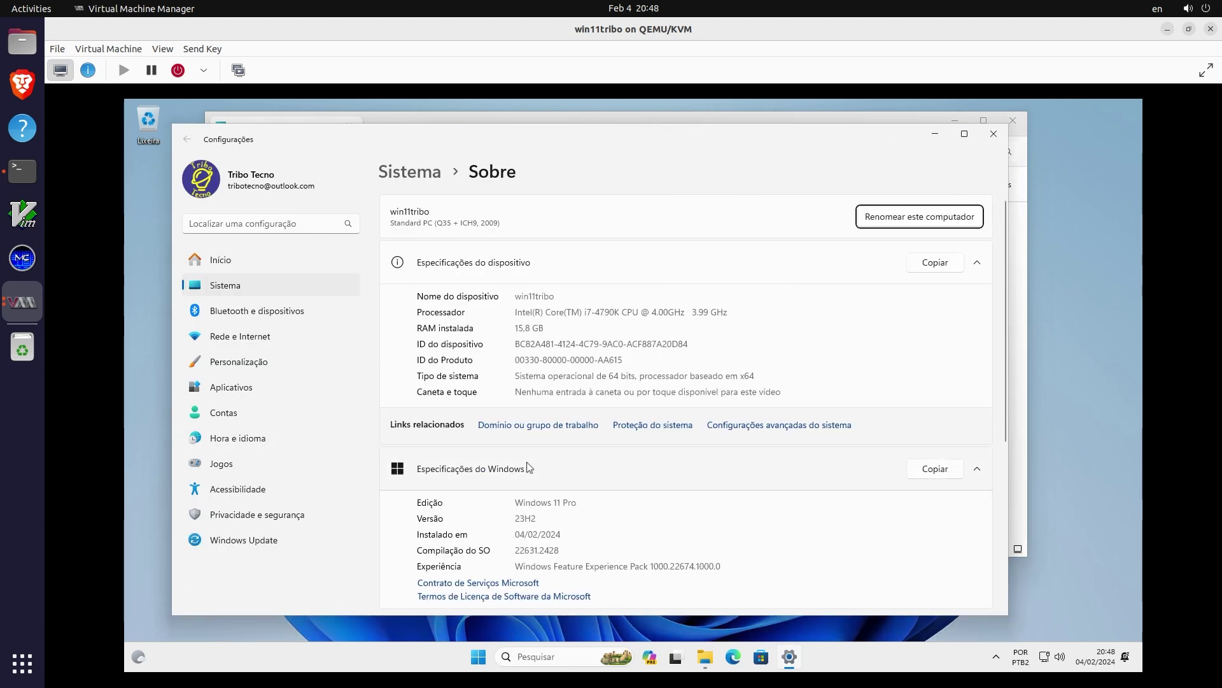
{"action": "scroll", "coordinate": [485, 437], "scroll_direction": "down", "scroll_amount": 4}
{"action": "left_click", "coordinate": [485, 432]}
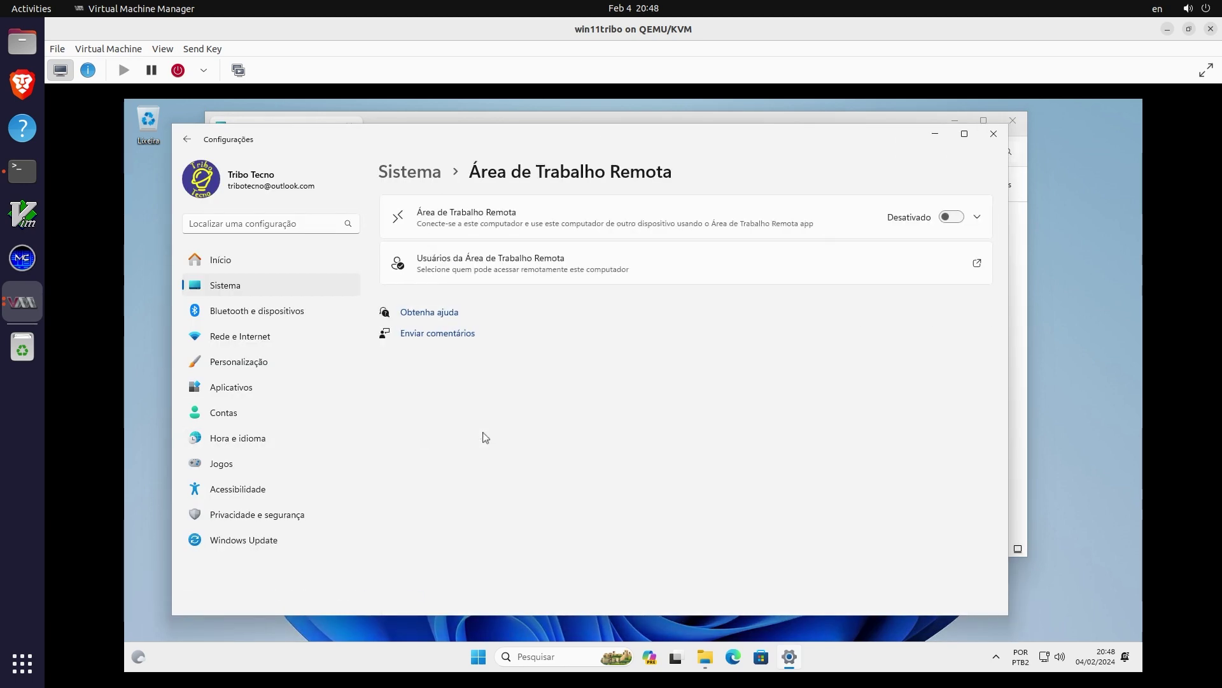
Switch Remote Desktop on, confirm it, and accept the Remote Desktop users list
{"action": "left_click", "coordinate": [955, 220]}
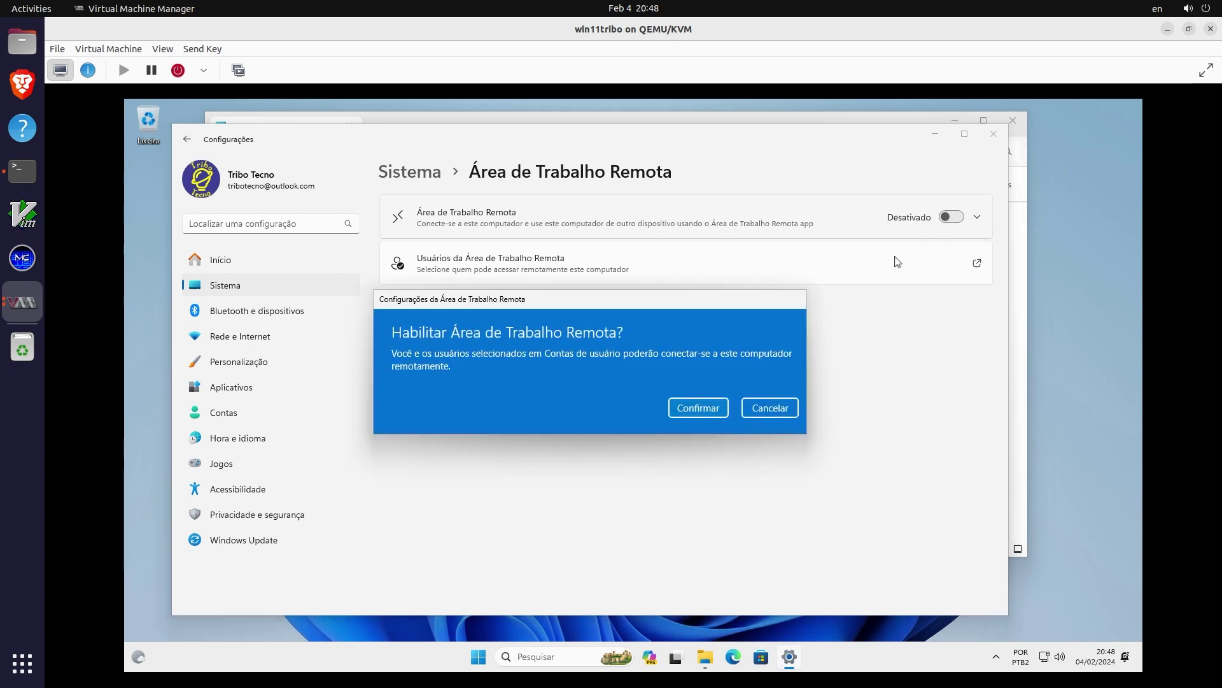
{"action": "left_click", "coordinate": [689, 411]}
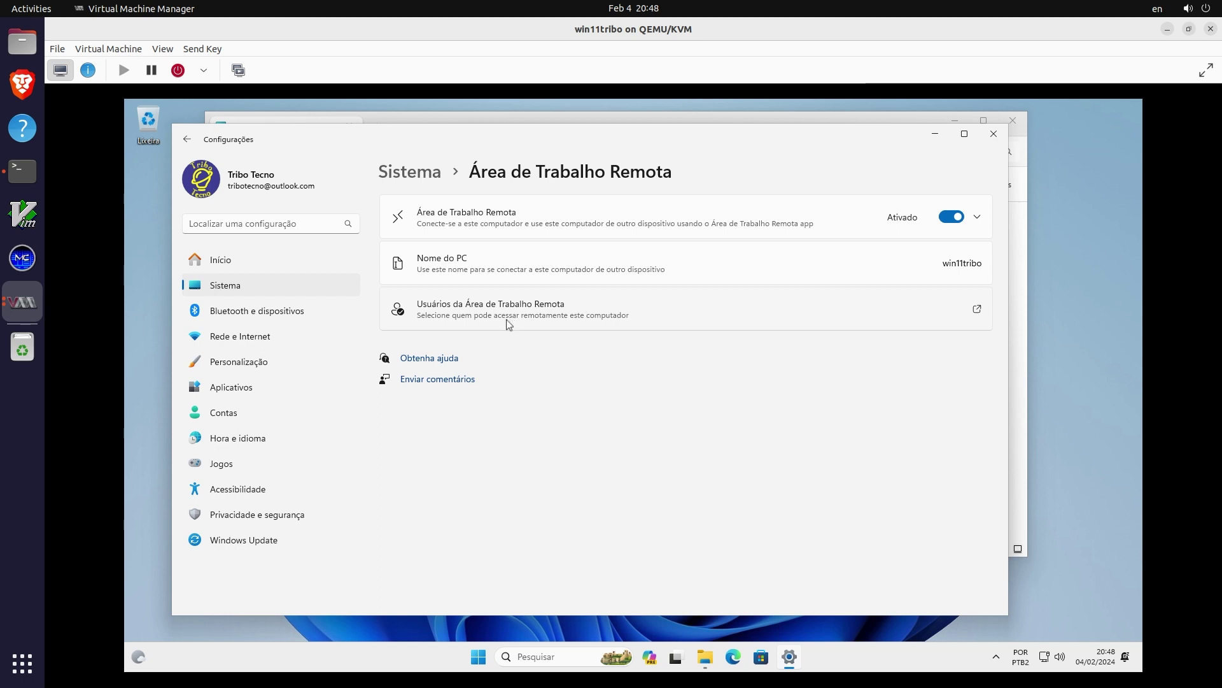
{"action": "left_click", "coordinate": [885, 311]}
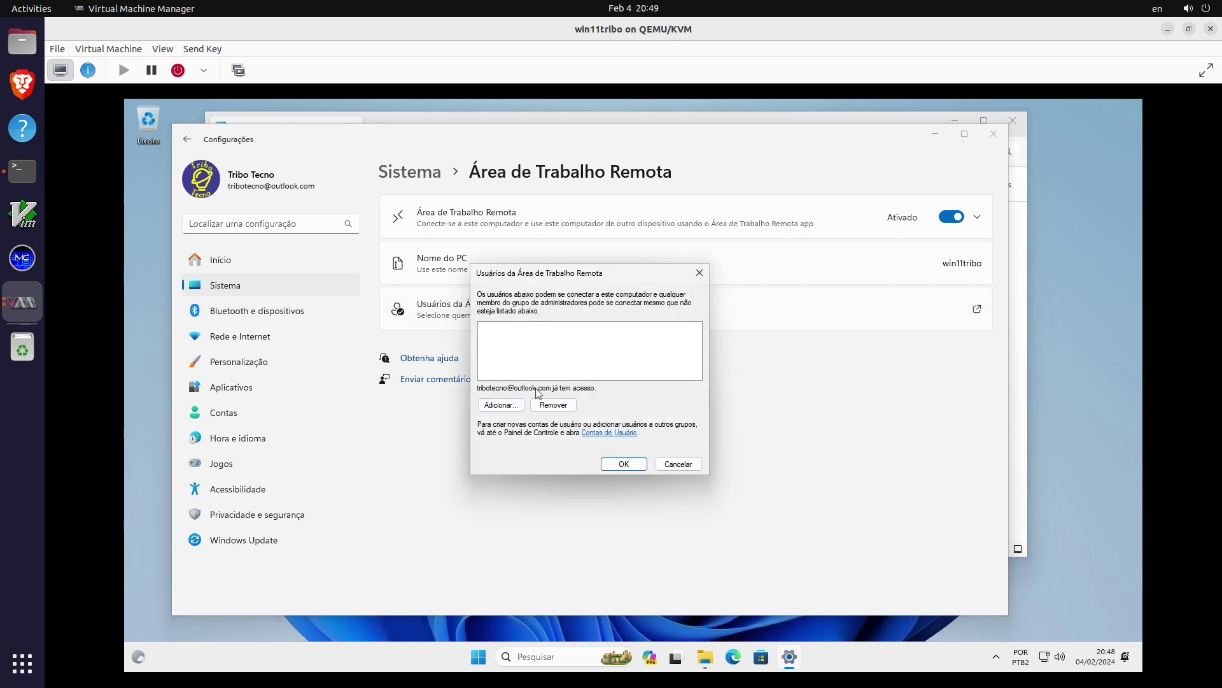
{"action": "left_click", "coordinate": [625, 465]}
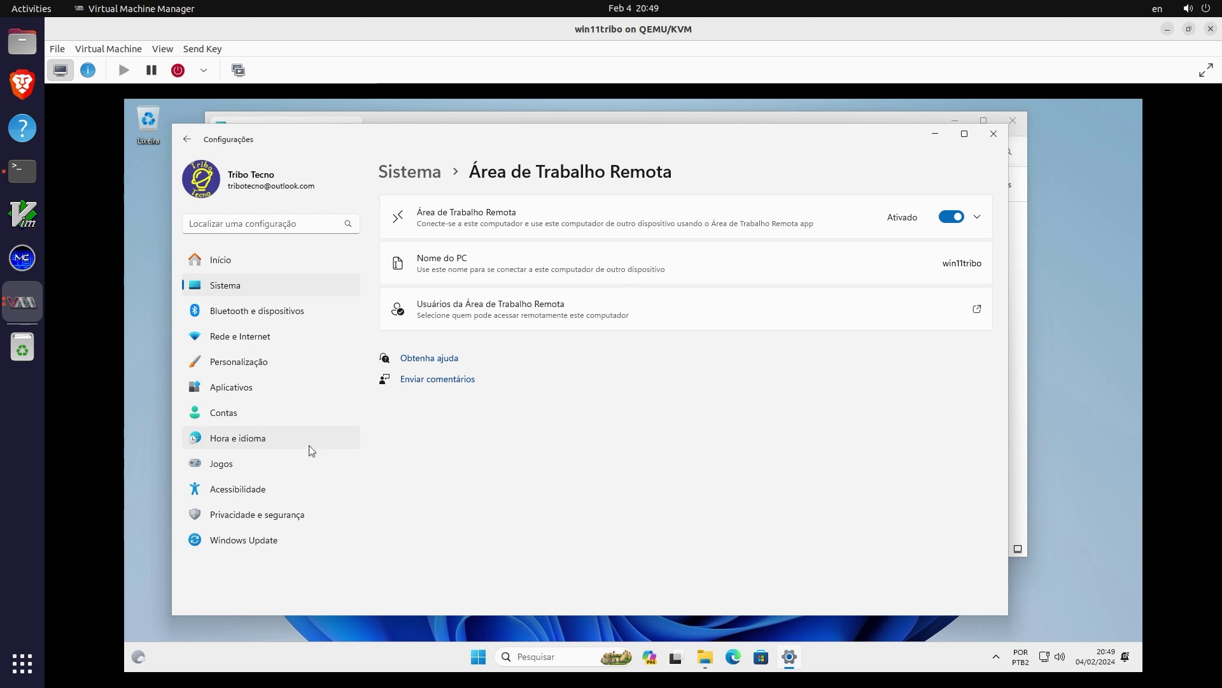
Open the Ethernet details under Rede e Internet and select the IPv4 address 192.168.1.118
{"action": "left_click", "coordinate": [268, 336]}
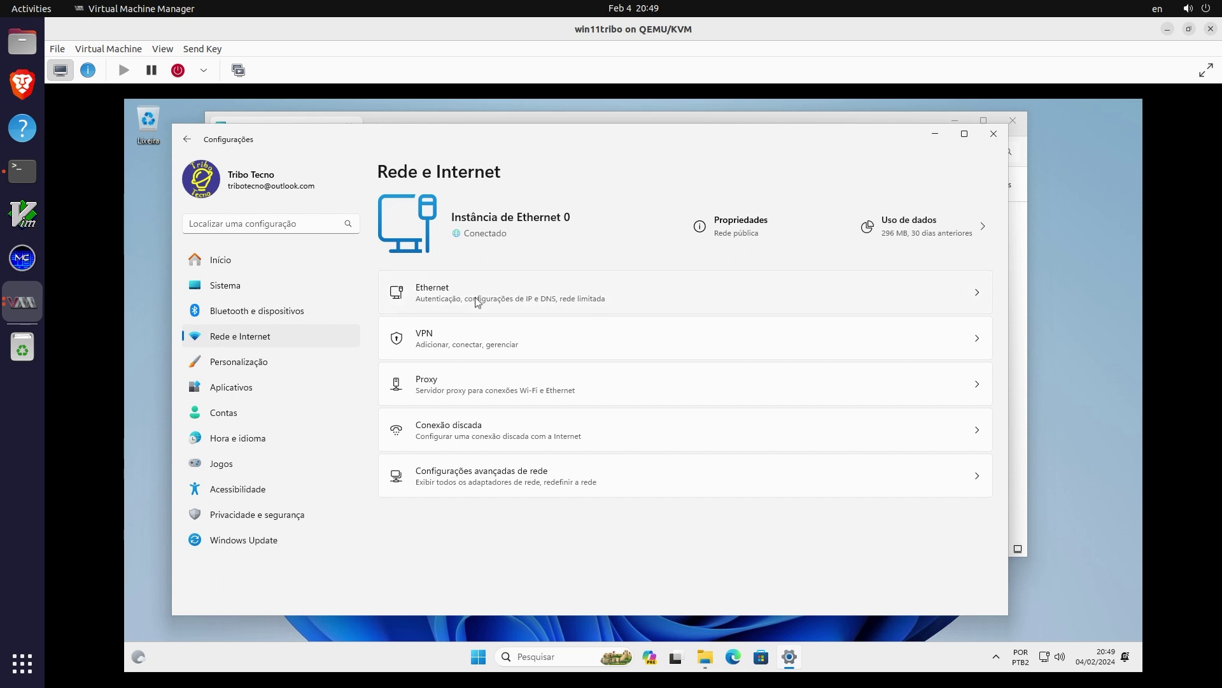
{"action": "left_click", "coordinate": [840, 299]}
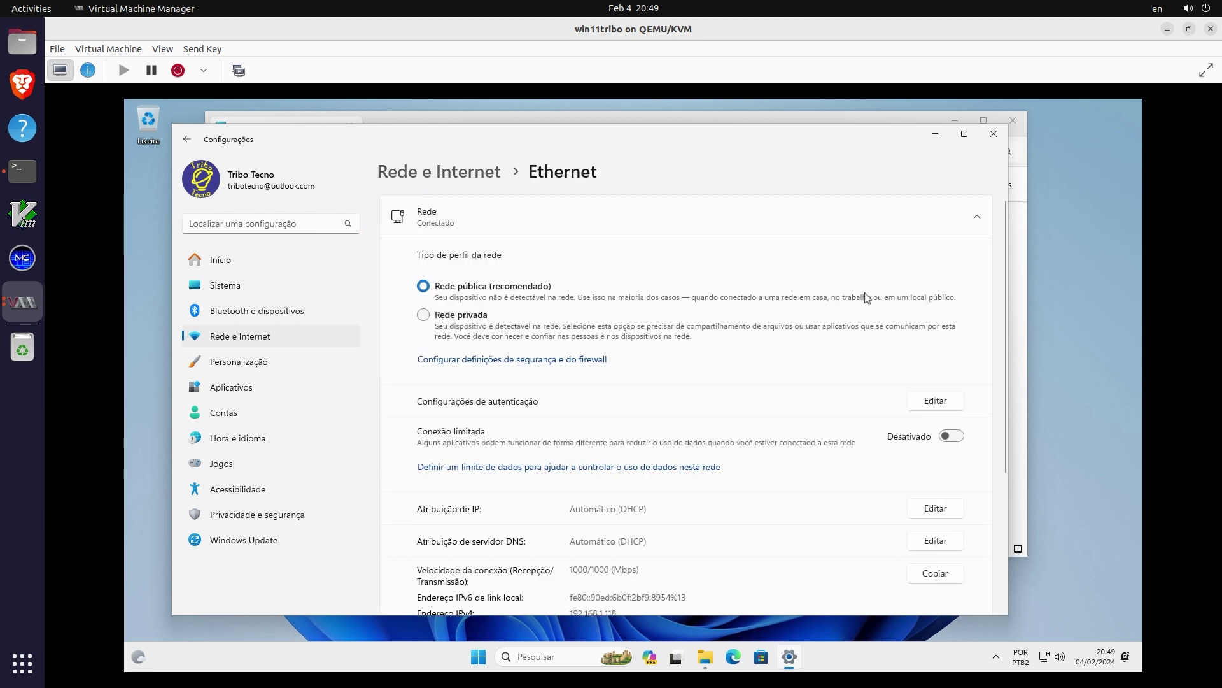
{"action": "scroll", "coordinate": [599, 471], "scroll_direction": "down", "scroll_amount": 2}
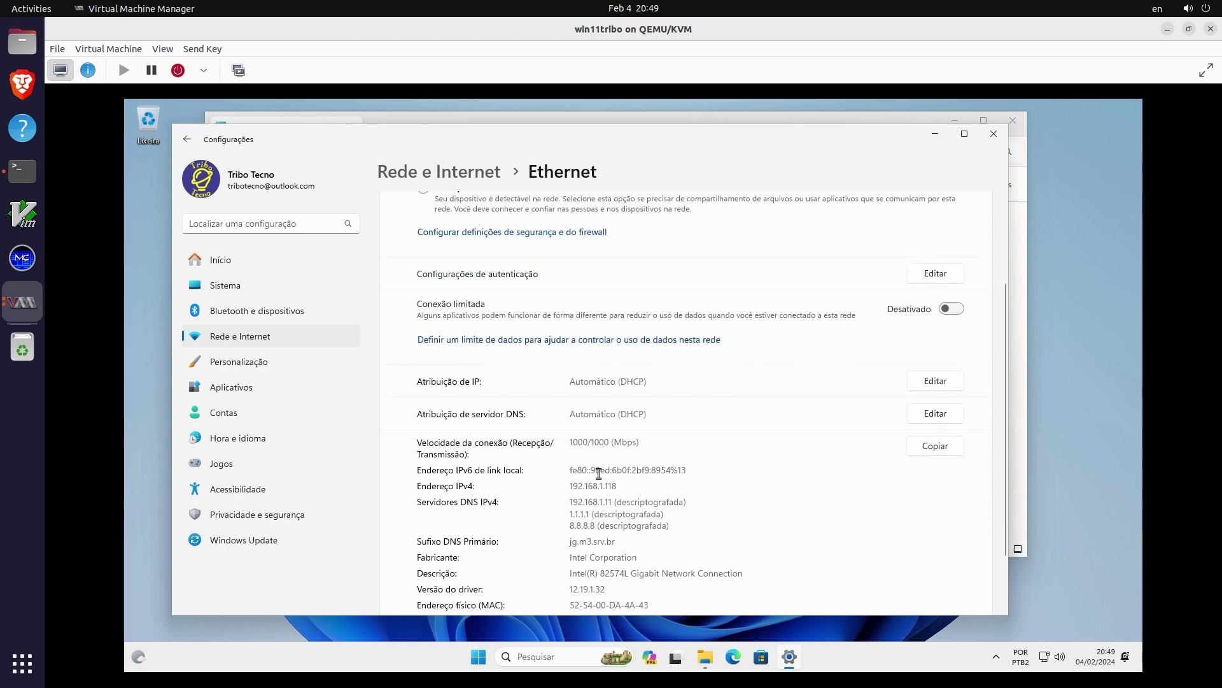
{"action": "scroll", "coordinate": [569, 426], "scroll_direction": "down", "scroll_amount": 2}
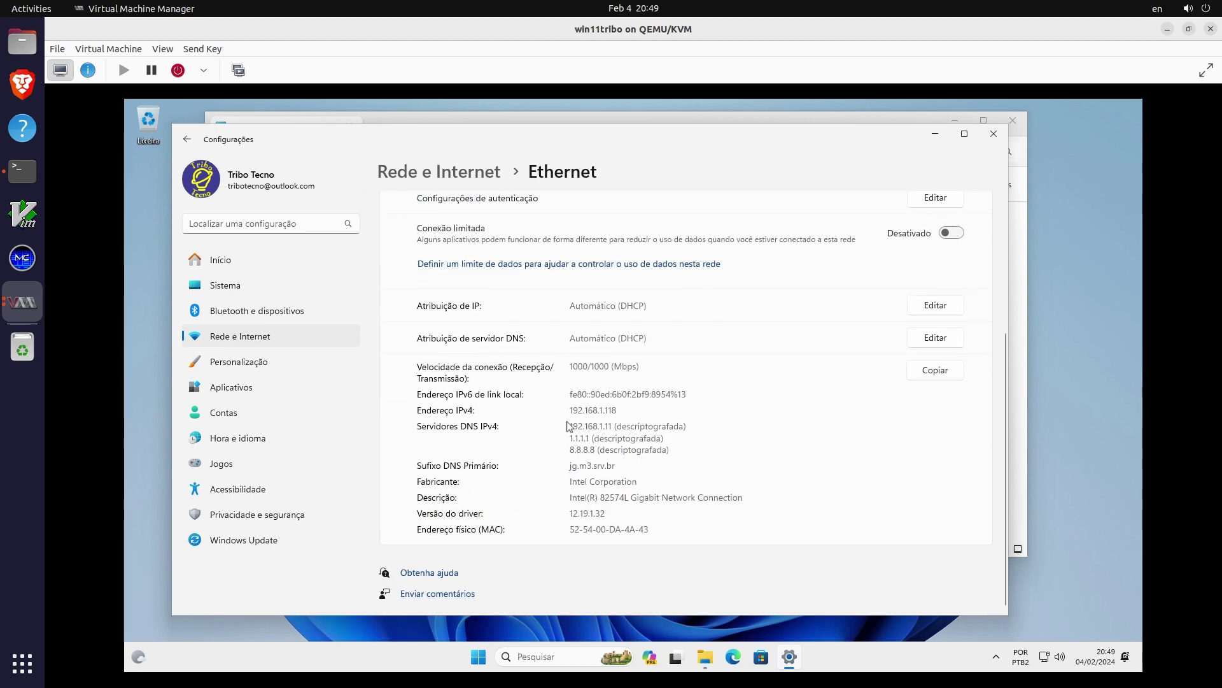
{"action": "scroll", "coordinate": [571, 471], "scroll_direction": "up", "scroll_amount": 3}
{"action": "left_click_drag", "start_coordinate": [571, 601], "coordinate": [595, 600]}
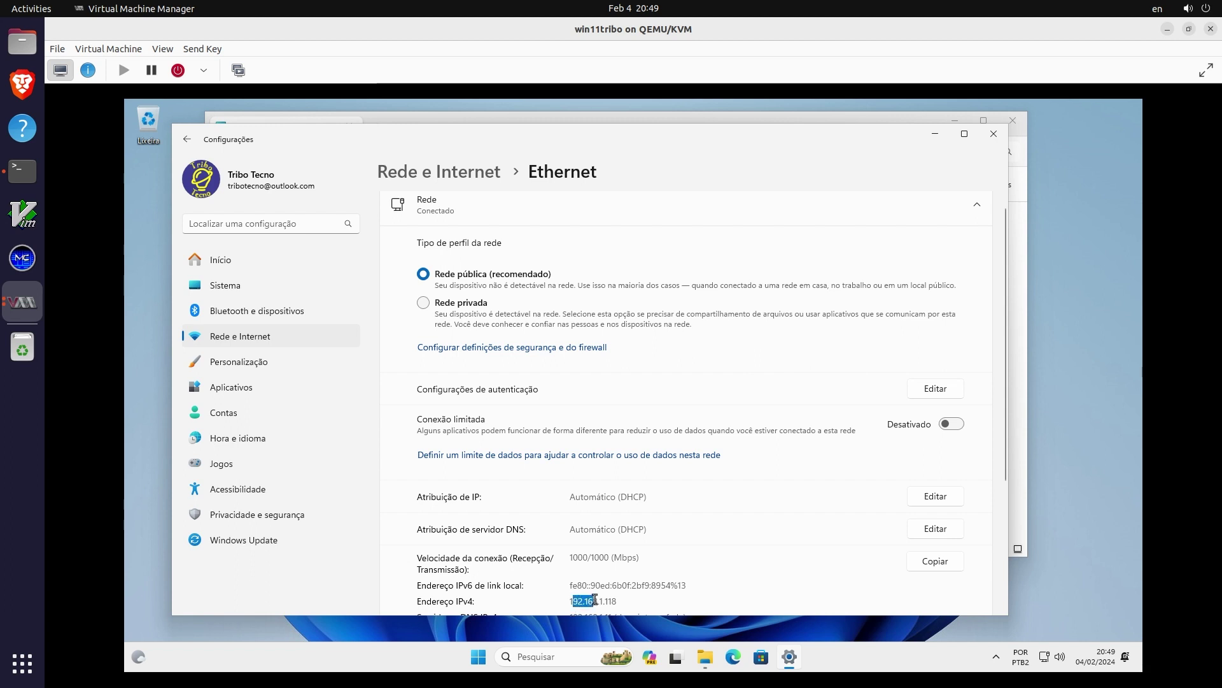
{"action": "left_click", "coordinate": [568, 601]}
{"action": "double_click", "coordinate": [589, 600]}
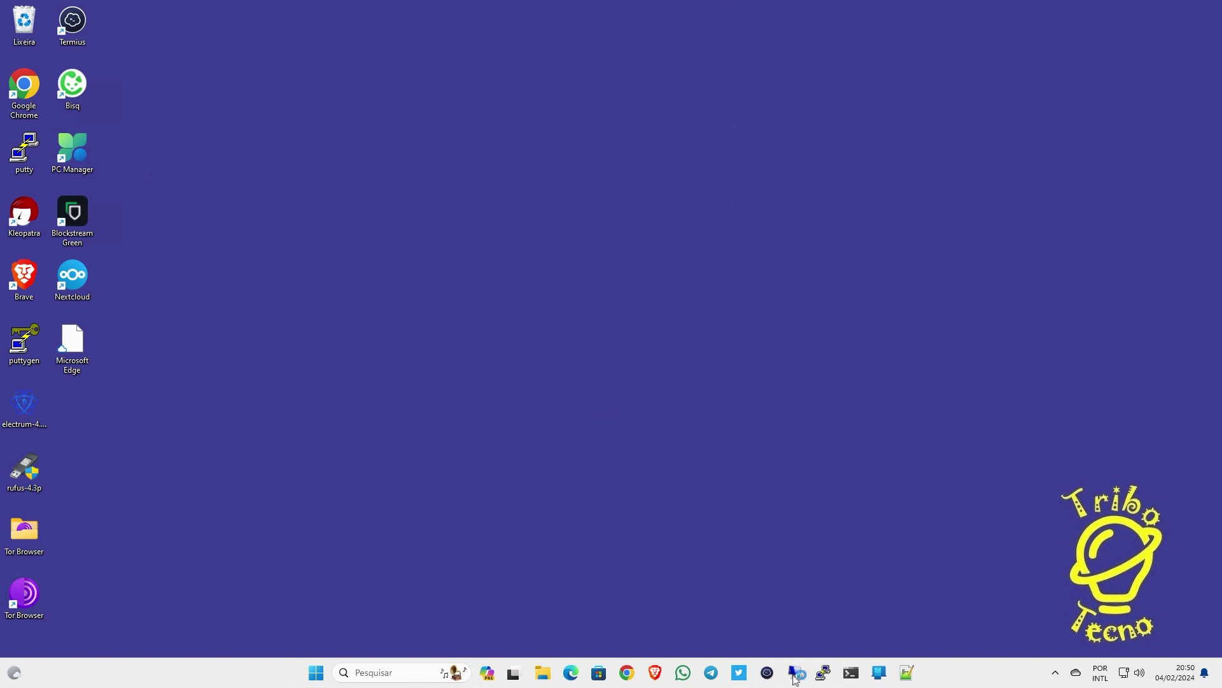
Connect over Remote Desktop to 192.168.1.118 using the Microsoft account e-mail and password
{"action": "left_click", "coordinate": [796, 672]}
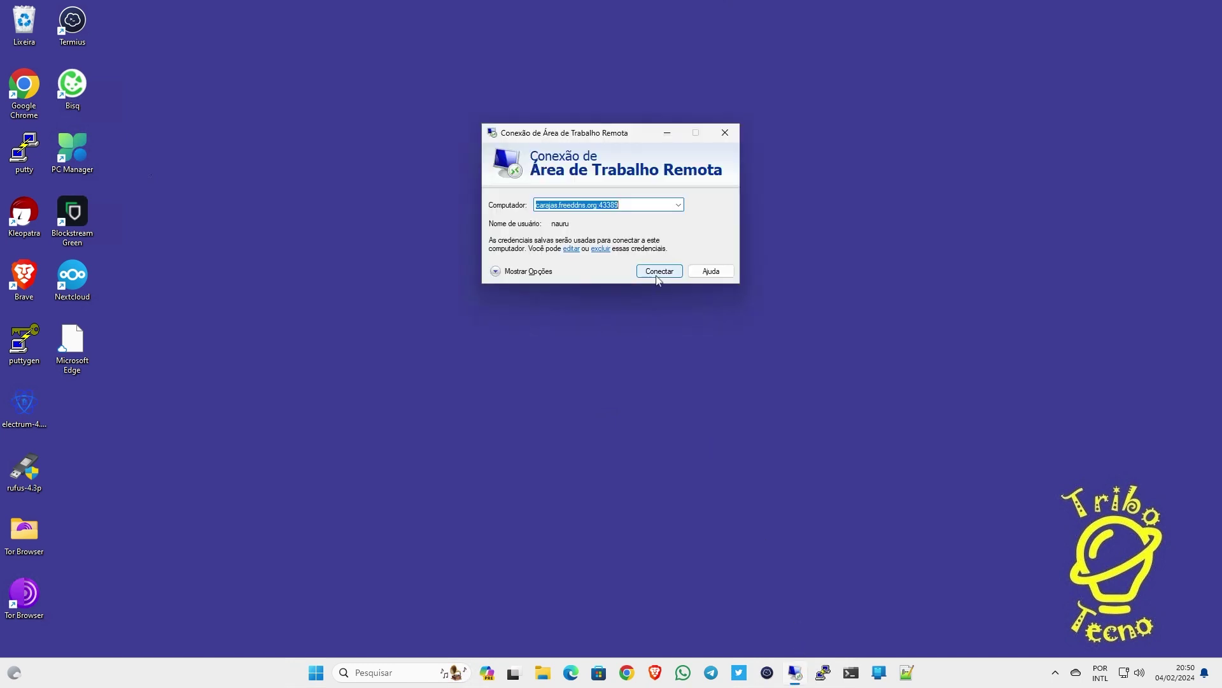
{"action": "type", "text": "192.168.1.118"}
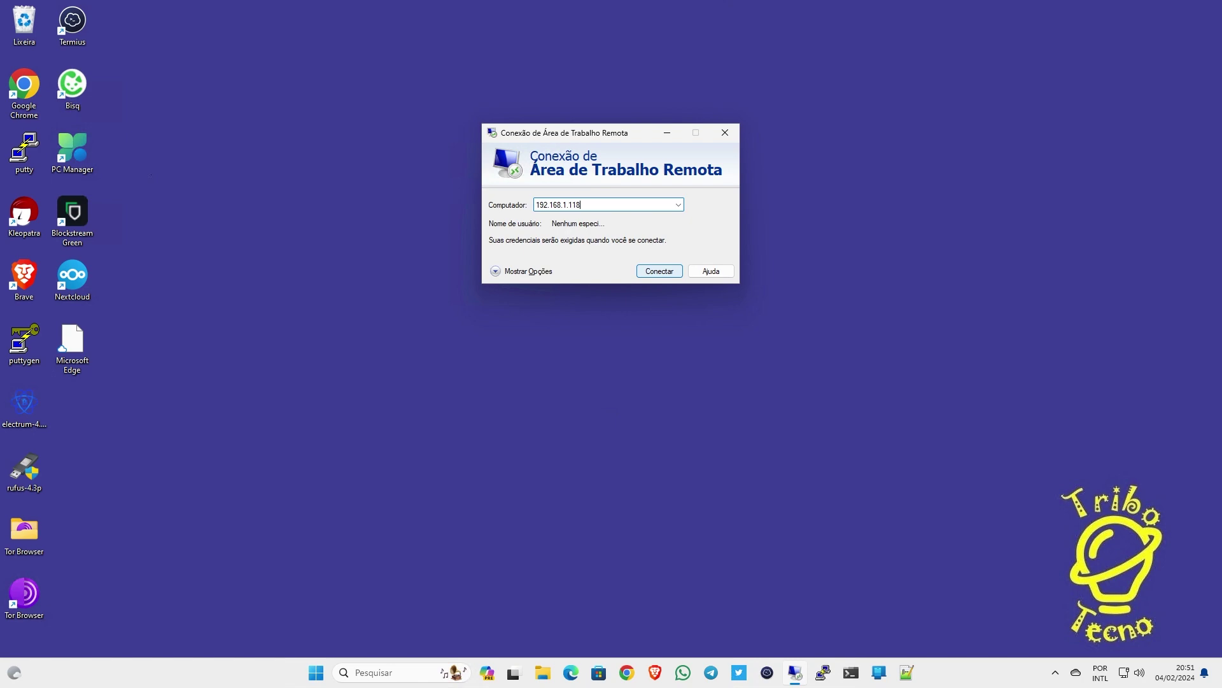
{"action": "left_click", "coordinate": [518, 271]}
{"action": "left_click", "coordinate": [605, 264]}
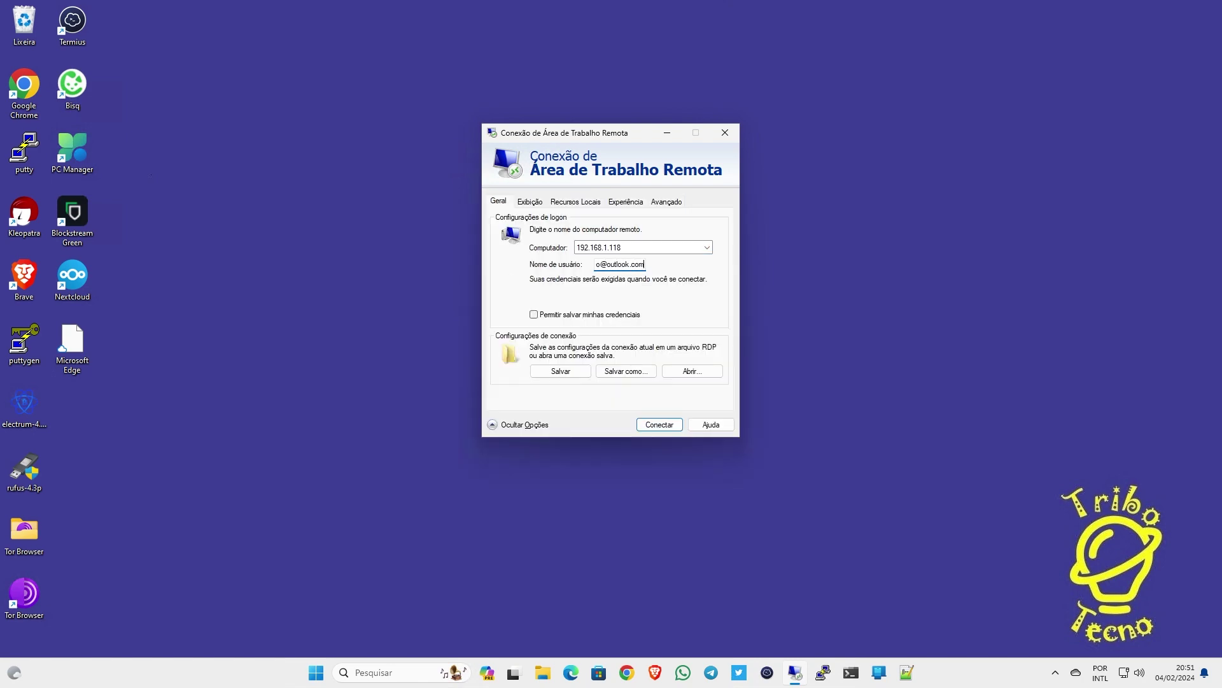
{"action": "left_click", "coordinate": [660, 430]}
{"action": "type", "text": "•••••••••••••"}
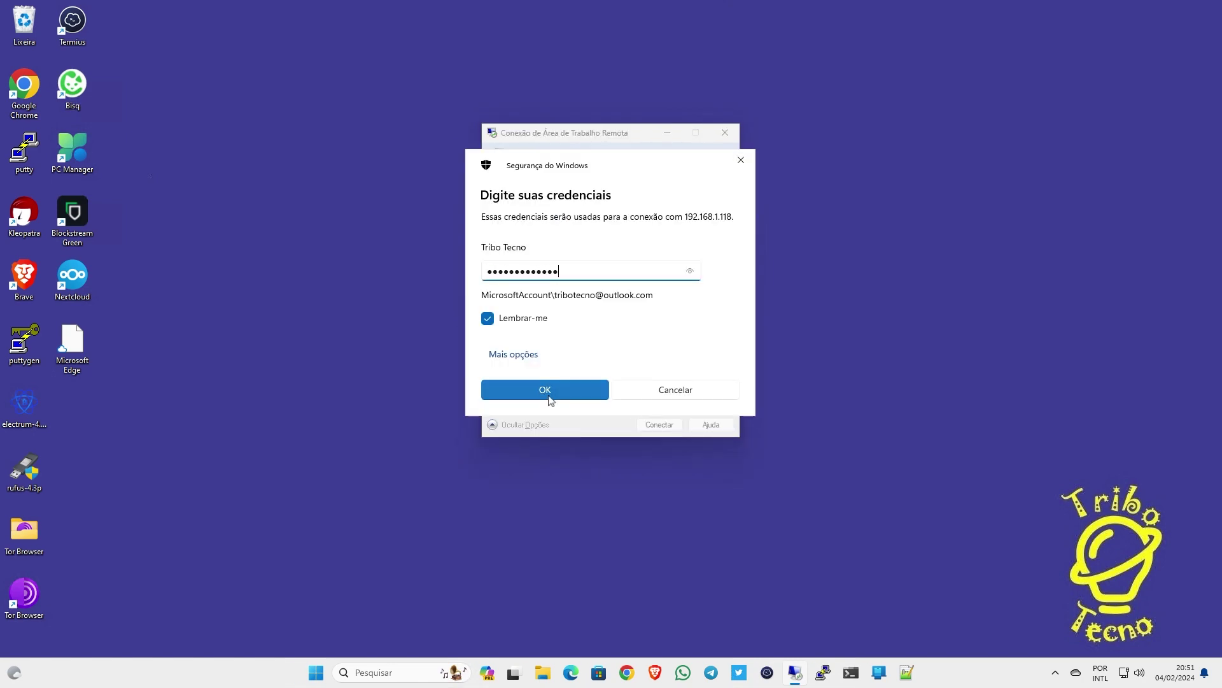
{"action": "key", "text": "Return"}
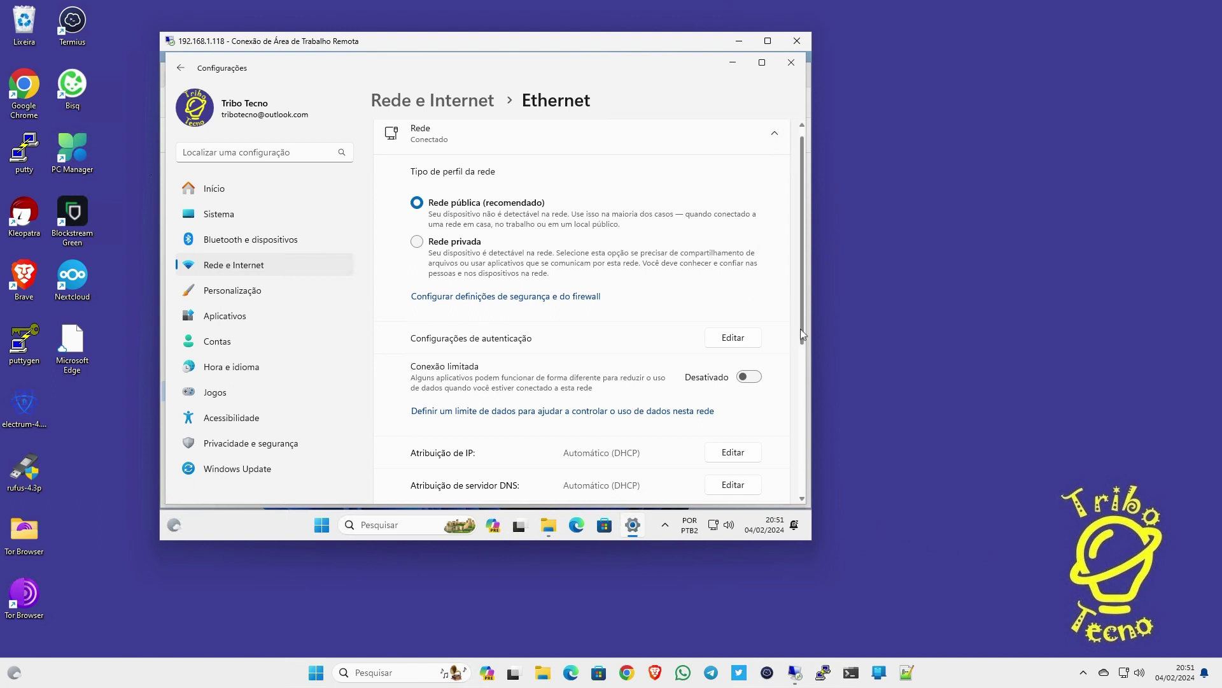
End the remote desktop session by closing its window
{"action": "scroll", "coordinate": [807, 399], "scroll_direction": "down", "scroll_amount": 3}
{"action": "scroll", "coordinate": [808, 395], "scroll_direction": "up", "scroll_amount": 2}
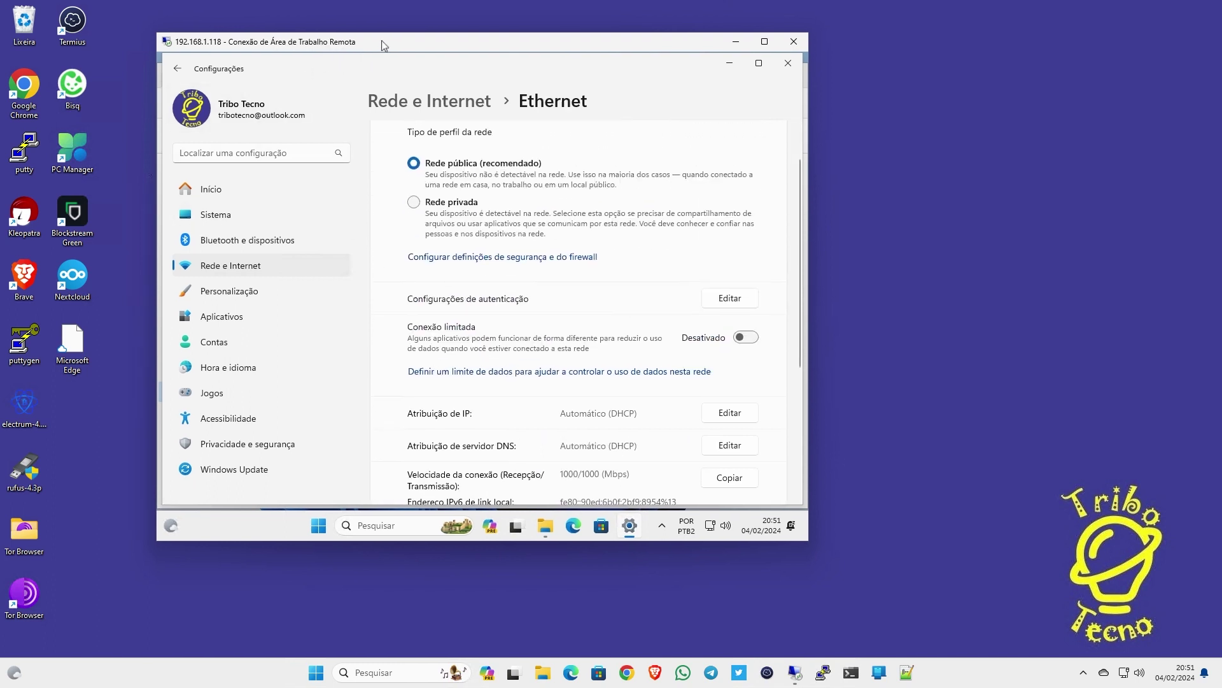
{"action": "left_click_drag", "start_coordinate": [381, 40], "coordinate": [352, 41]}
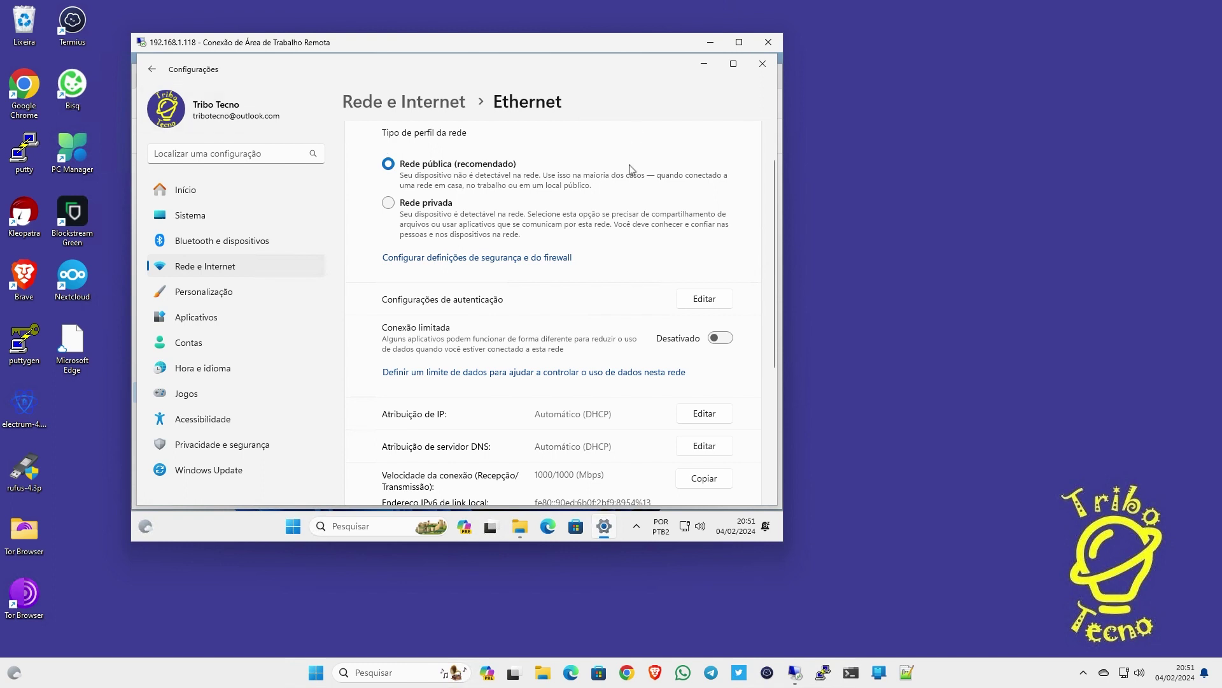
{"action": "left_click", "coordinate": [769, 42]}
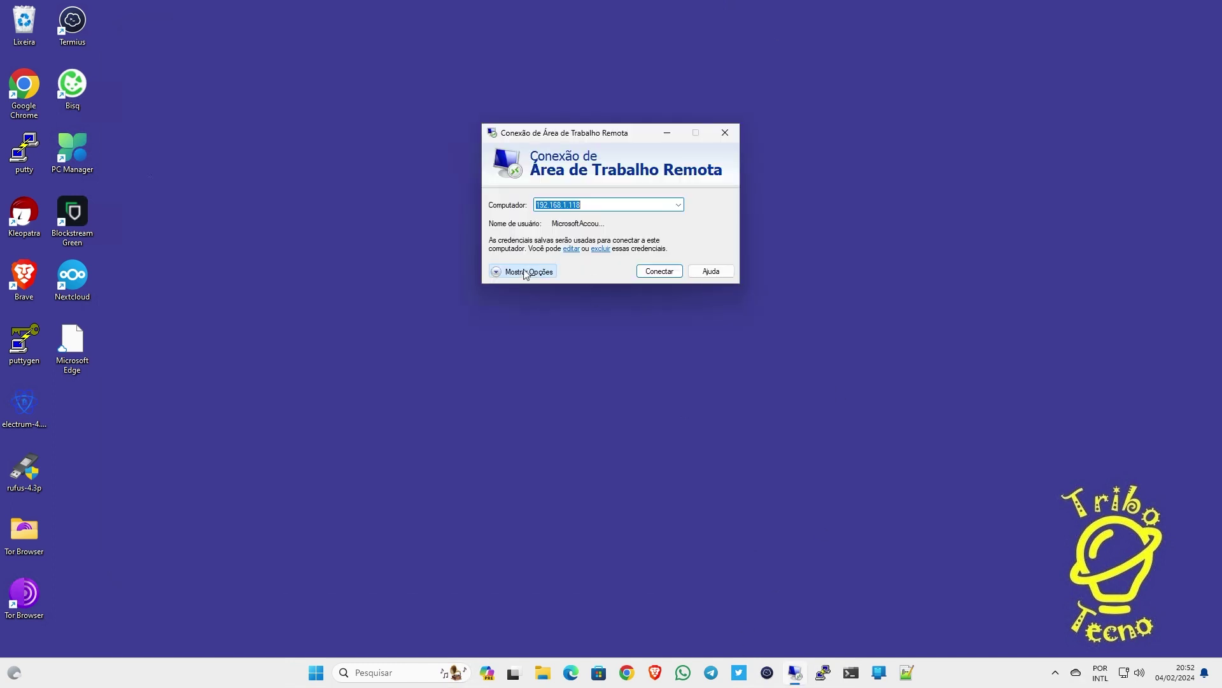
Reconnect to 192.168.1.118 with the display size set to 1440 by 900
{"action": "left_click", "coordinate": [495, 271]}
{"action": "left_click", "coordinate": [530, 201]}
{"action": "left_click_drag", "start_coordinate": [592, 264], "coordinate": [621, 264]}
{"action": "left_click", "coordinate": [660, 424]}
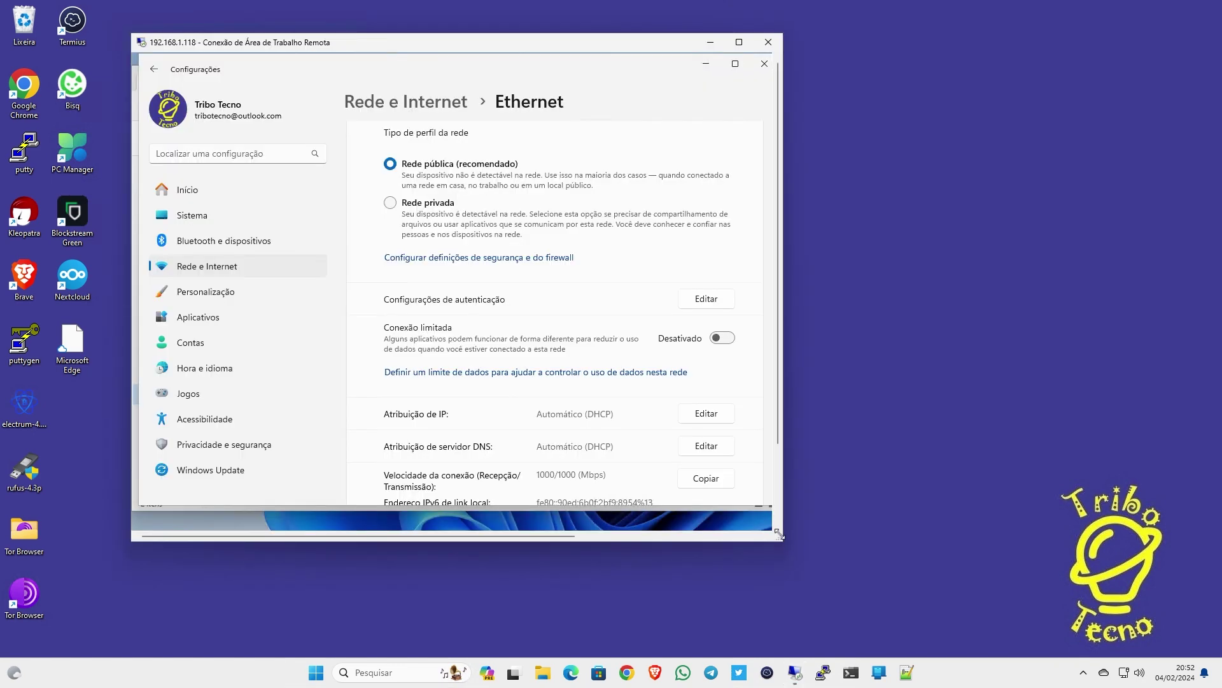
Close the remote Settings and File Explorer windows and dismiss the Start menu
{"action": "left_click", "coordinate": [765, 84]}
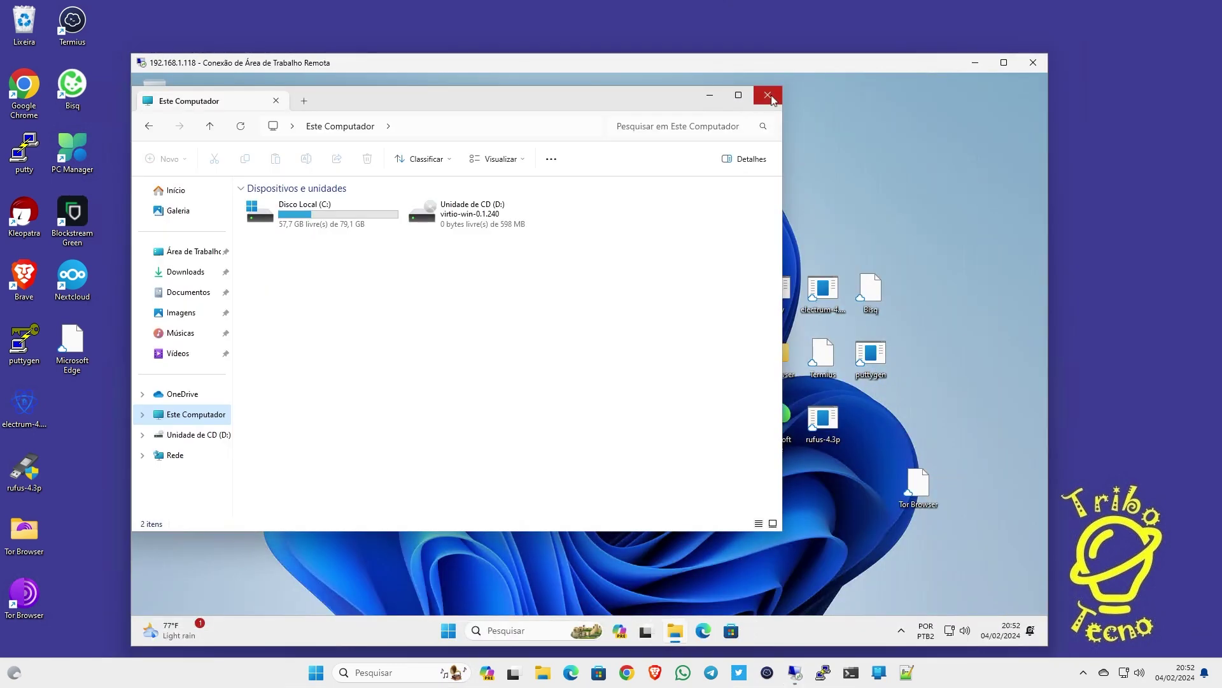
{"action": "left_click", "coordinate": [777, 89]}
{"action": "left_click", "coordinate": [448, 631]}
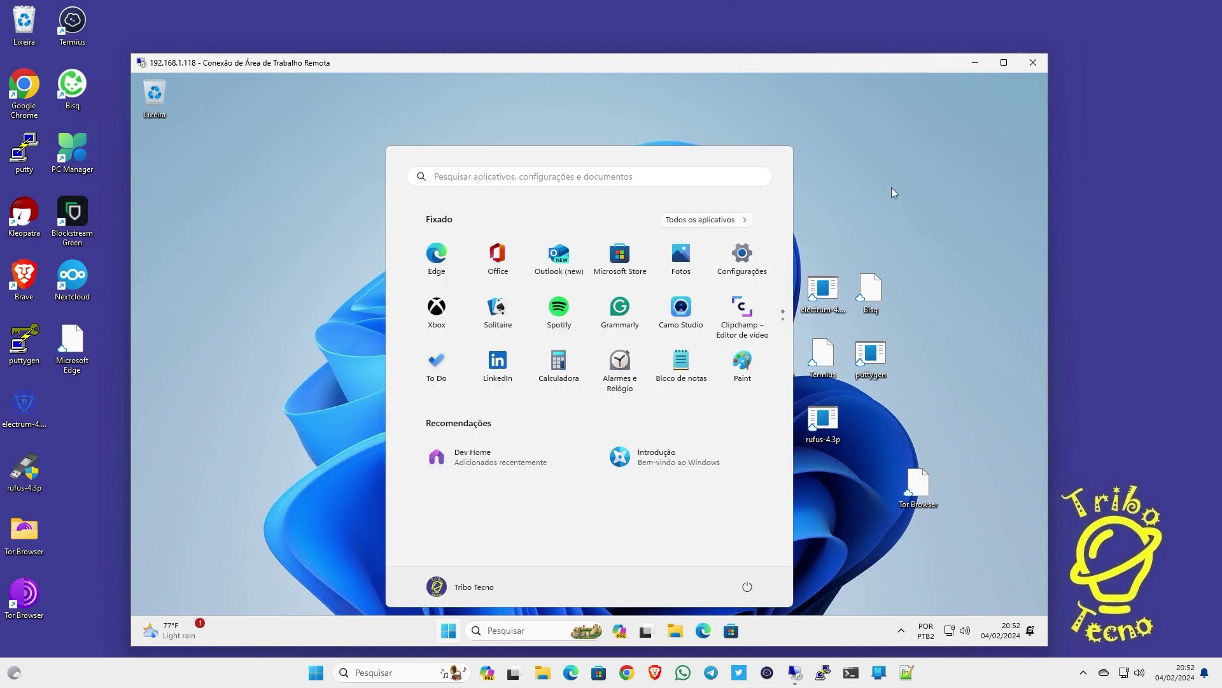
{"action": "left_click", "coordinate": [892, 193]}
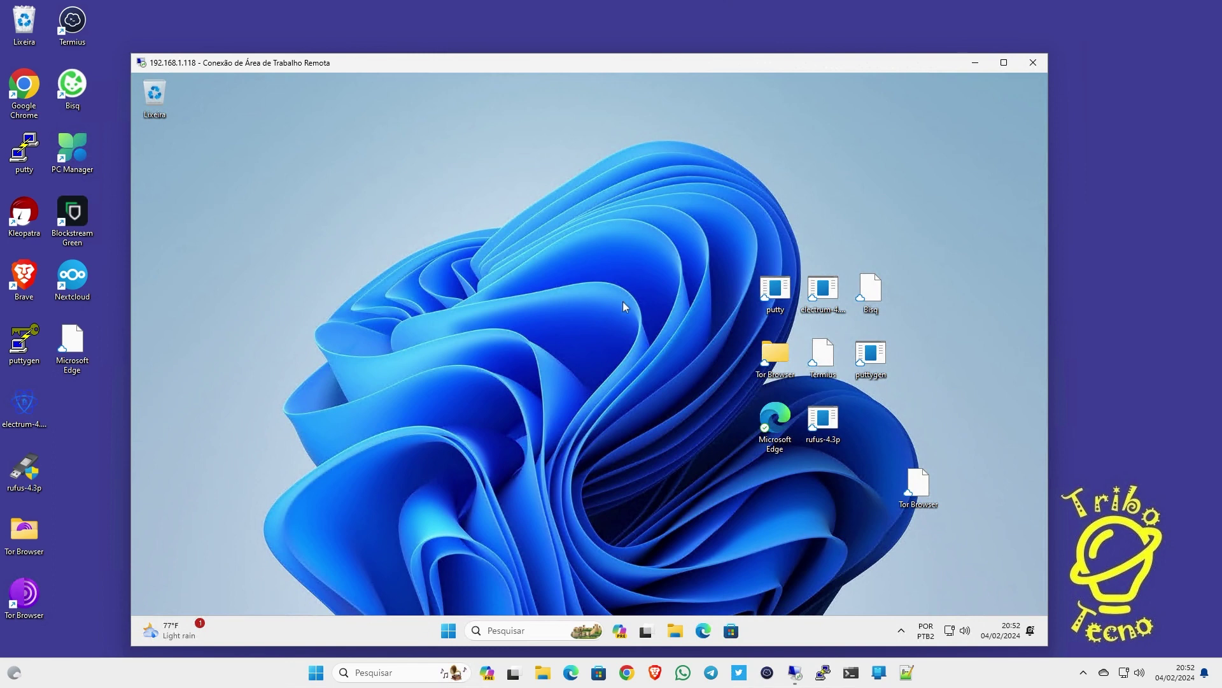
Move the nine desktop icons, including Tor Browser, into a grid at the top-left
{"action": "left_click_drag", "start_coordinate": [676, 213], "coordinate": [986, 542]}
{"action": "left_click_drag", "start_coordinate": [764, 295], "coordinate": [180, 168]}
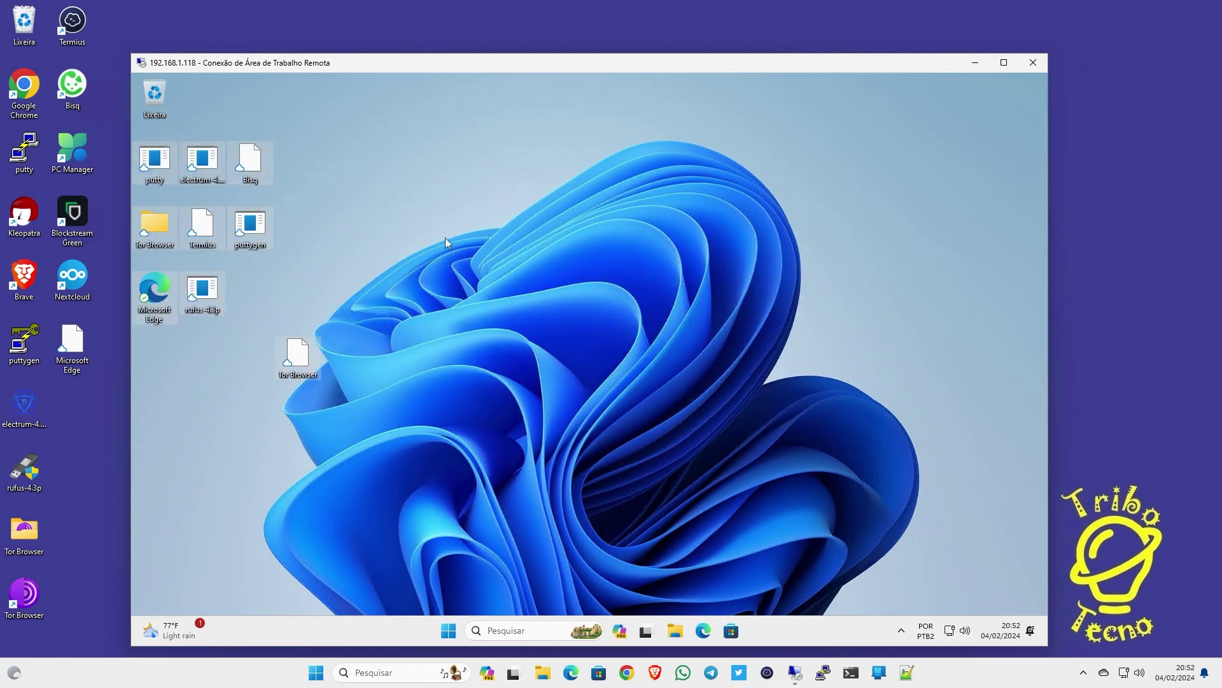
{"action": "left_click_drag", "start_coordinate": [303, 365], "coordinate": [267, 293]}
{"action": "left_click", "coordinate": [738, 305]}
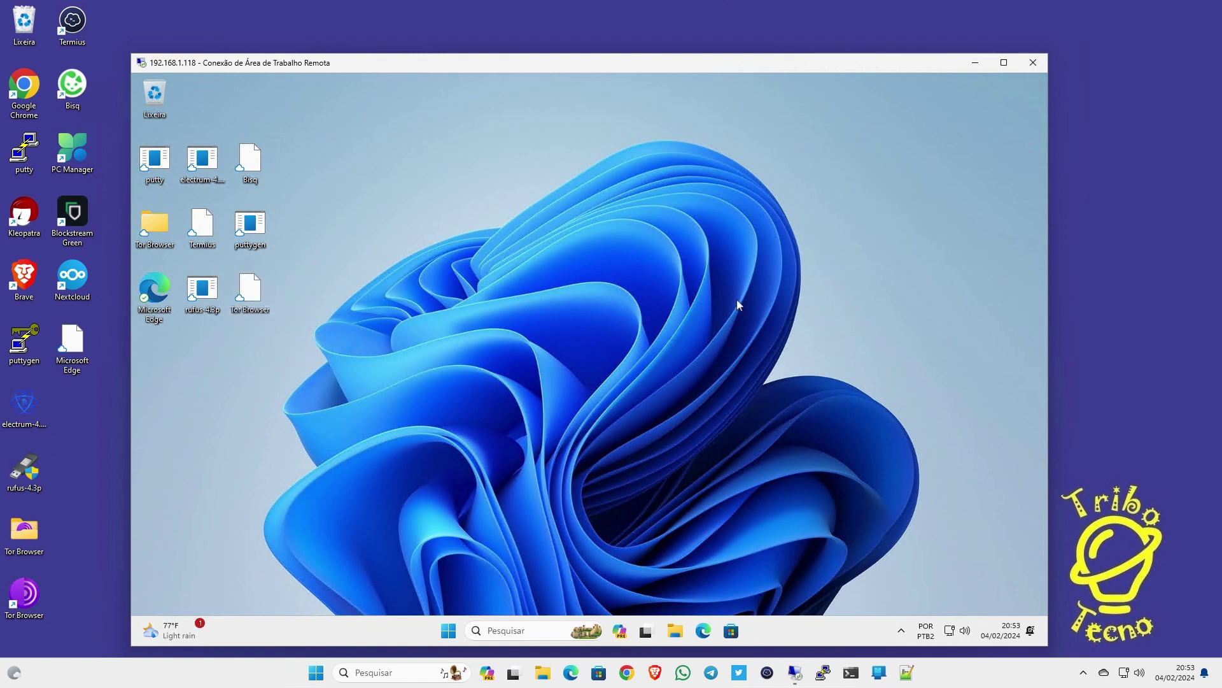